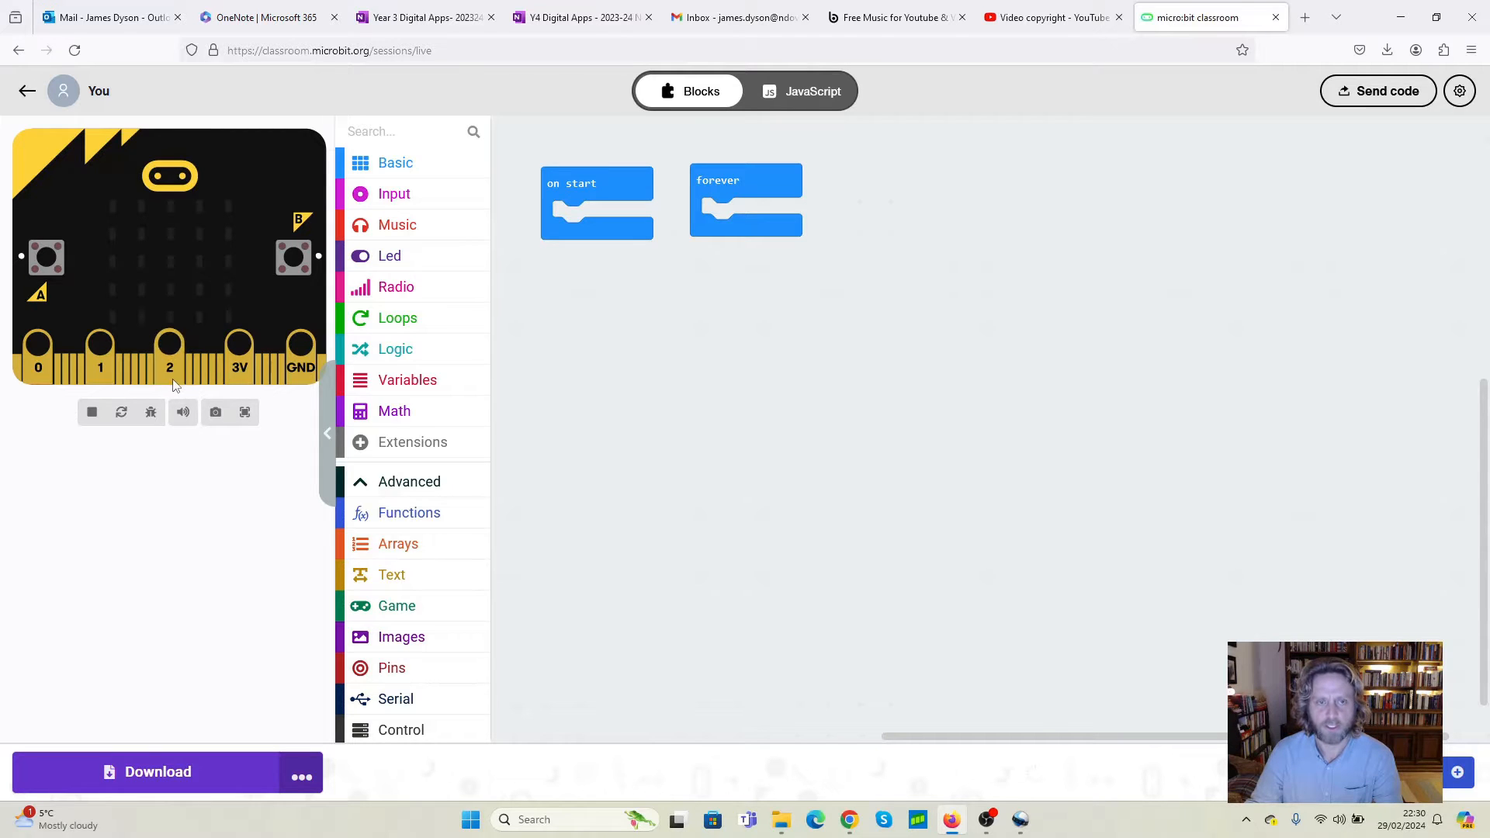
Step: Delete the on start block and move the forever loop to the top left
left_click(384, 481)
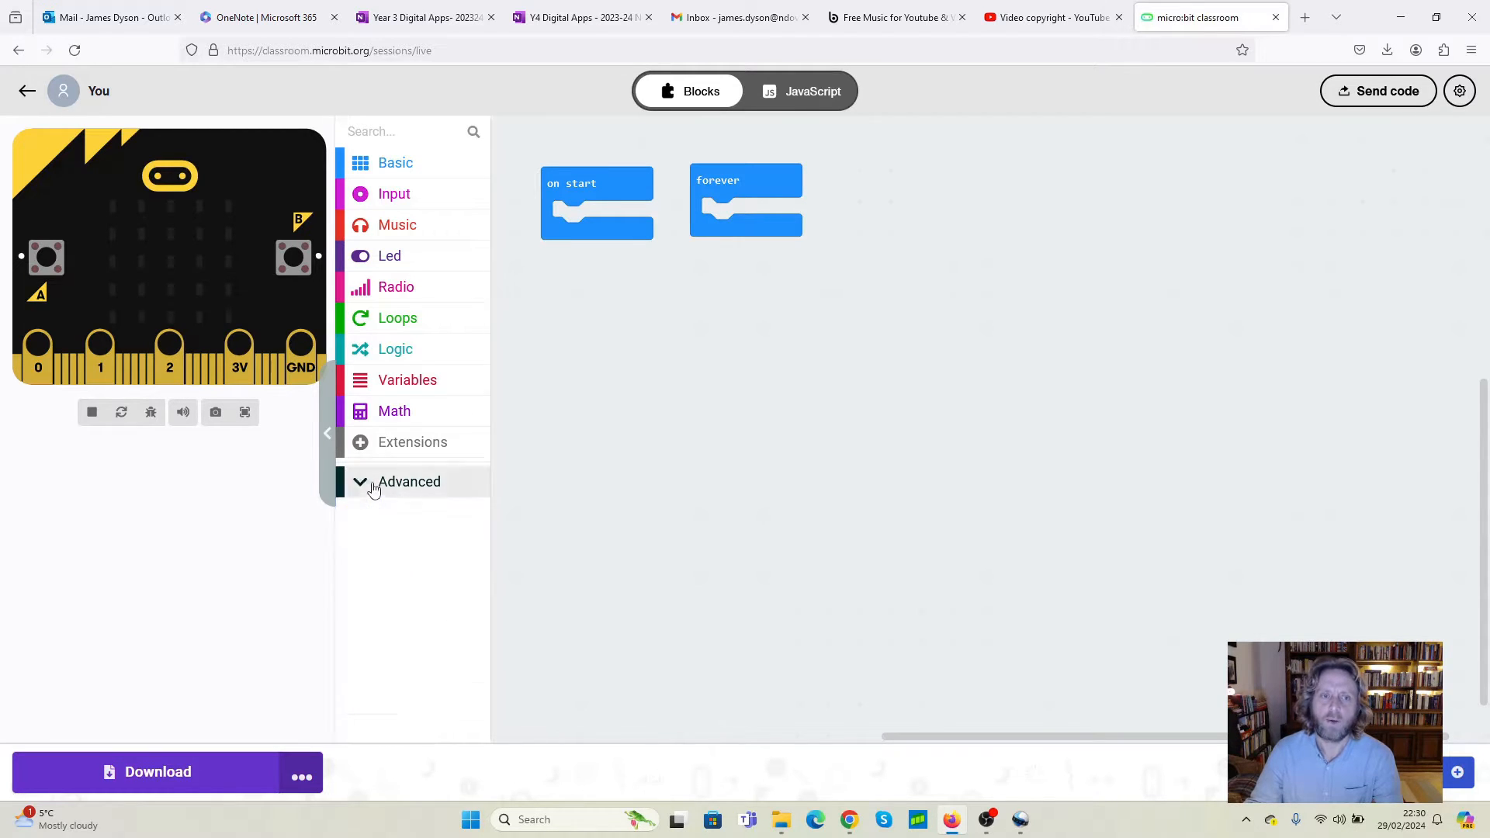
left_click_drag(616, 185, 419, 221)
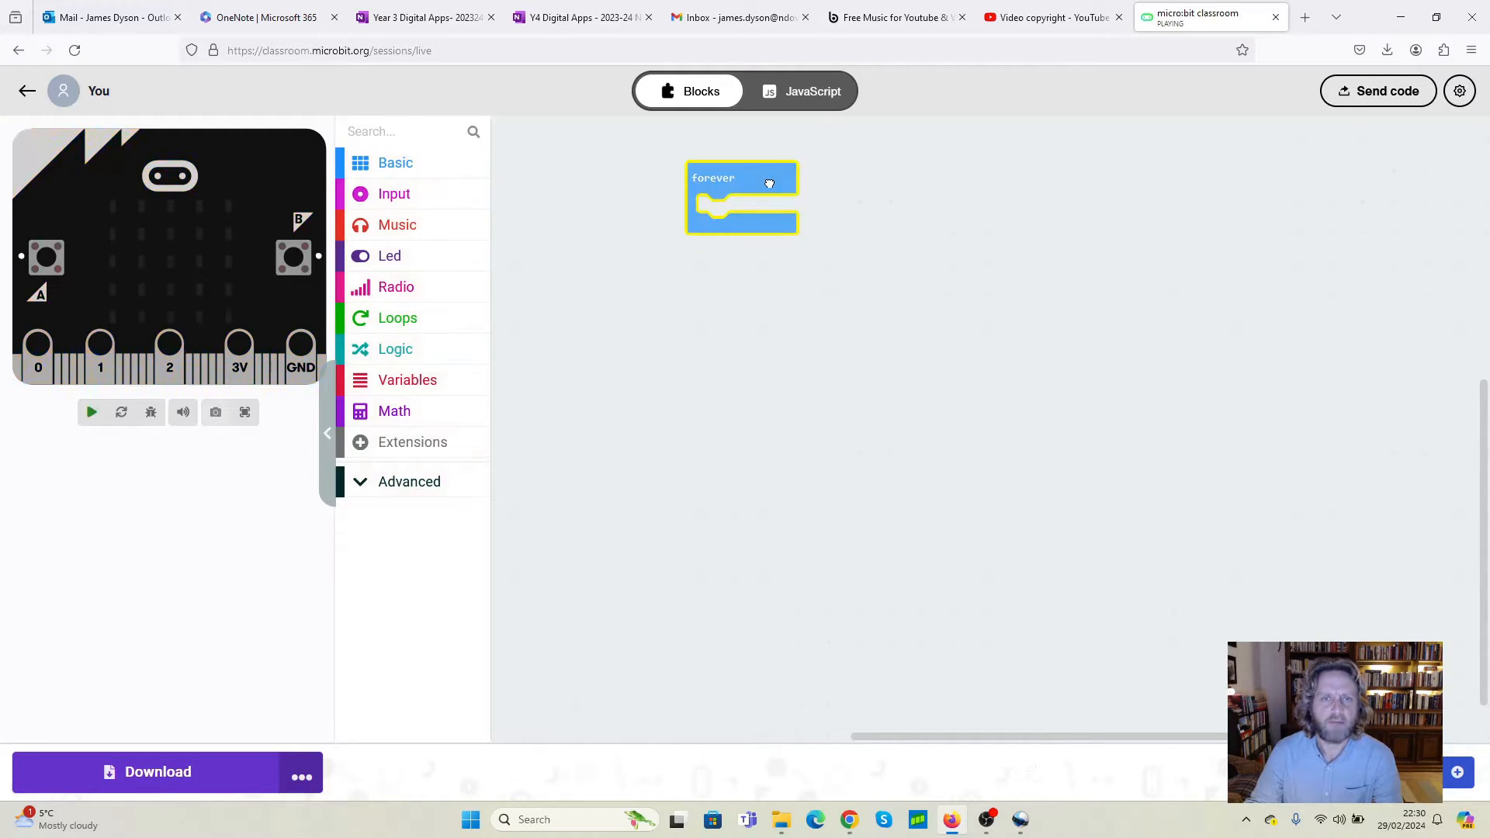
left_click_drag(786, 180, 600, 149)
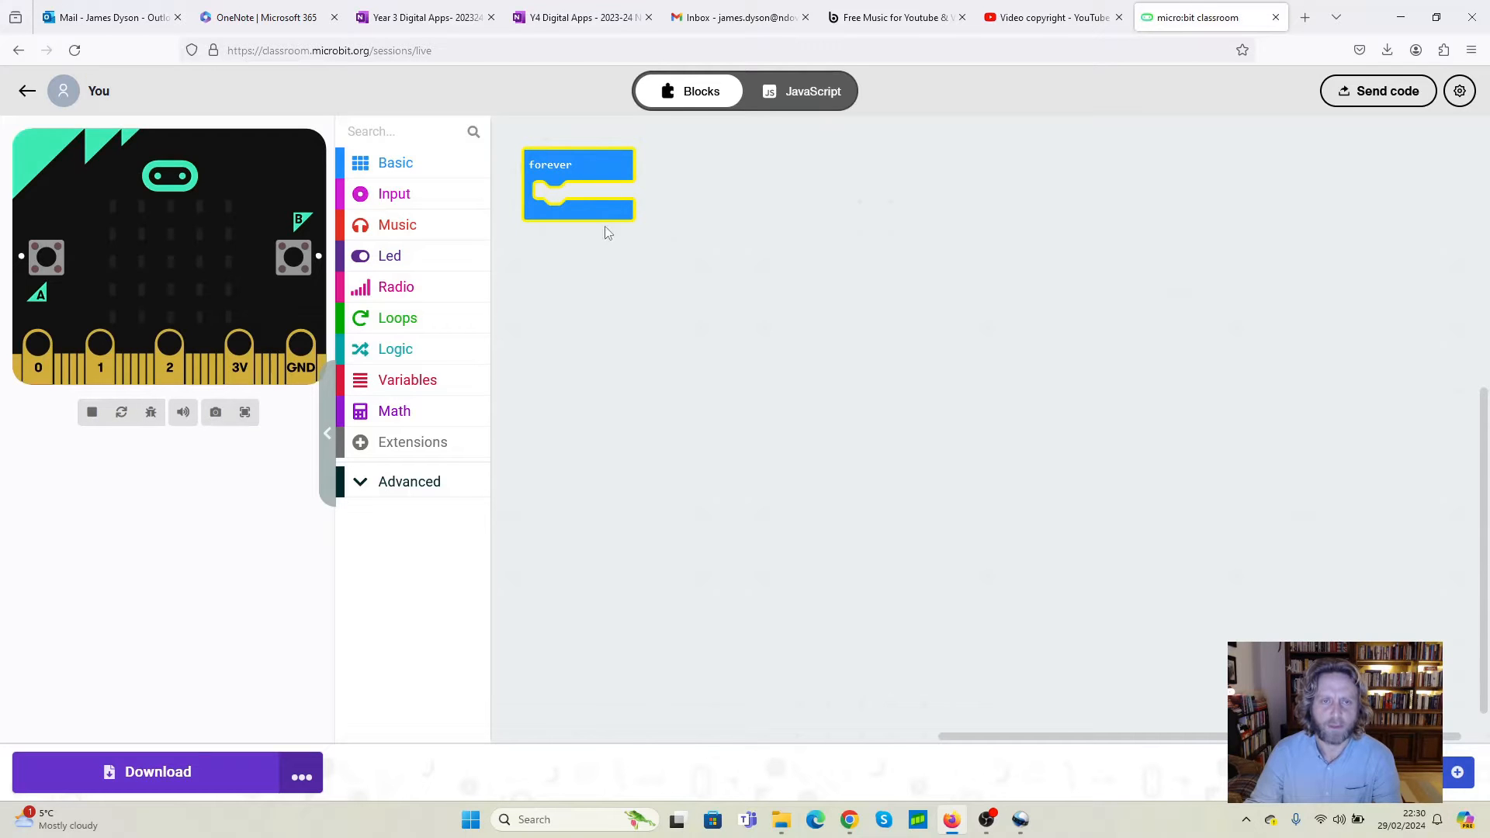
Step: Add an analog write to pin P1 with value 1023 inside forever
left_click(416, 487)
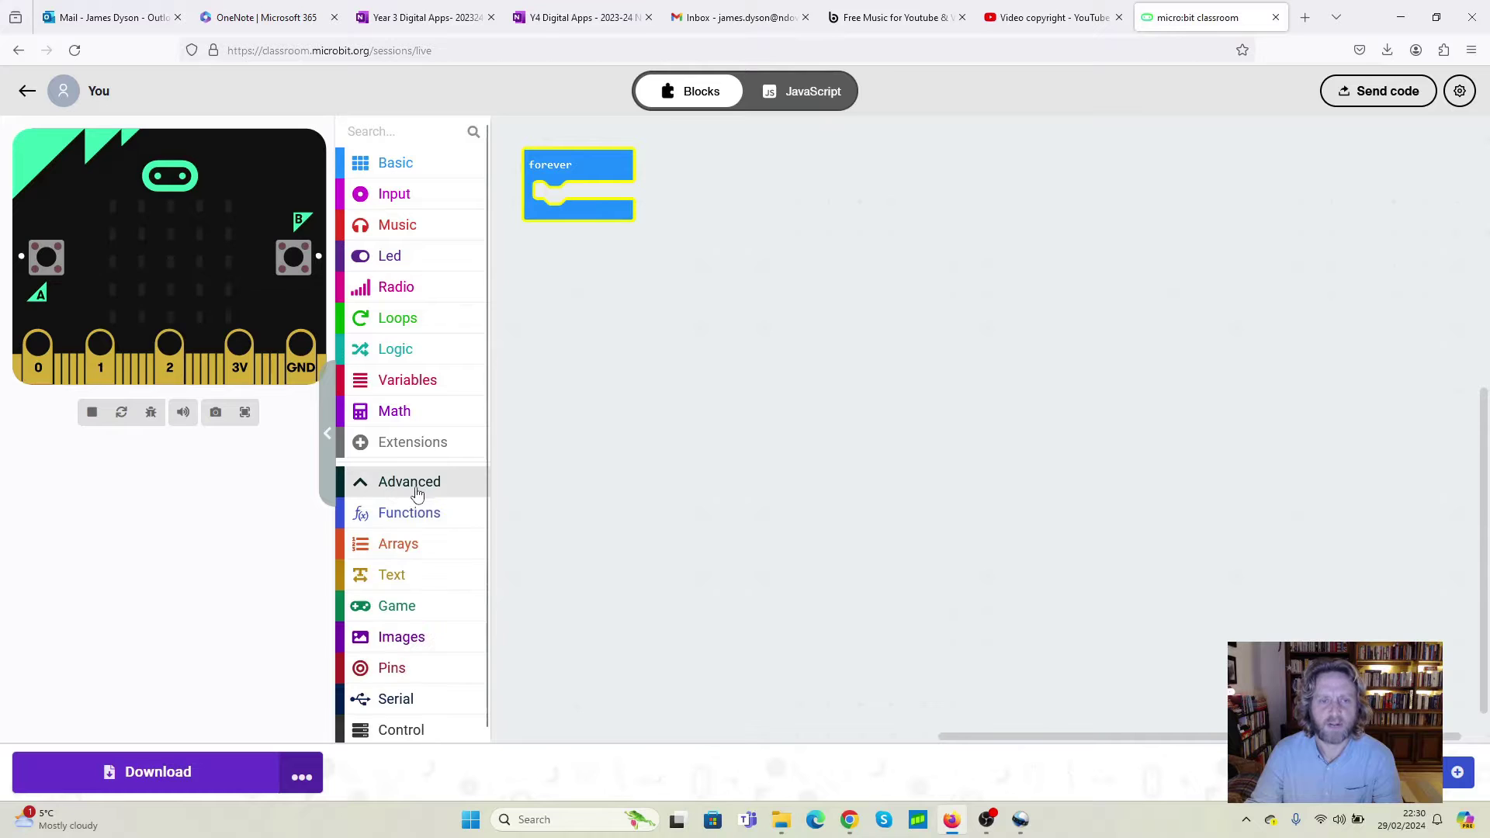
left_click(391, 666)
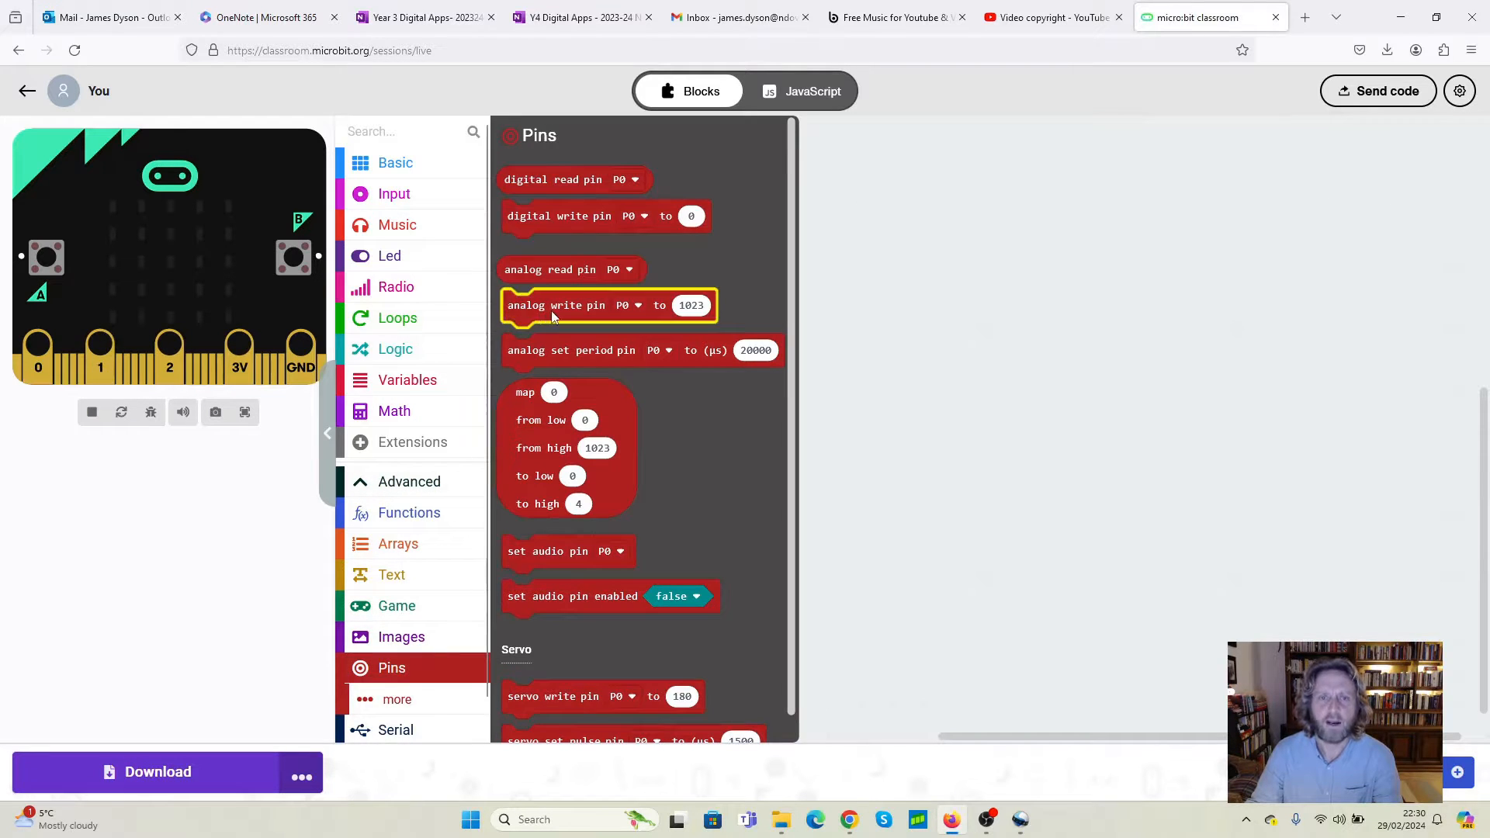
left_click_drag(589, 312, 625, 208)
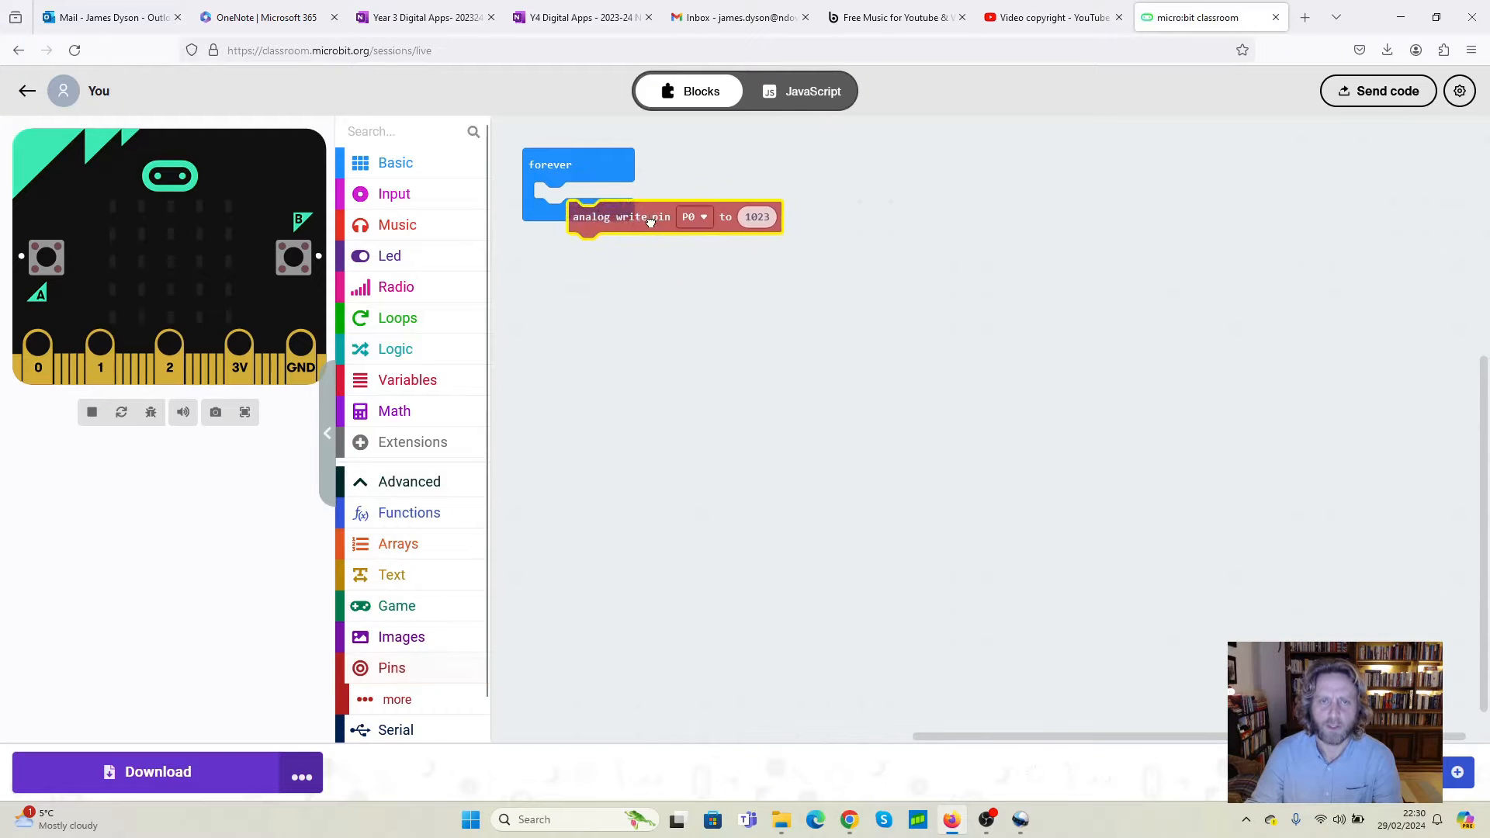
left_click(660, 198)
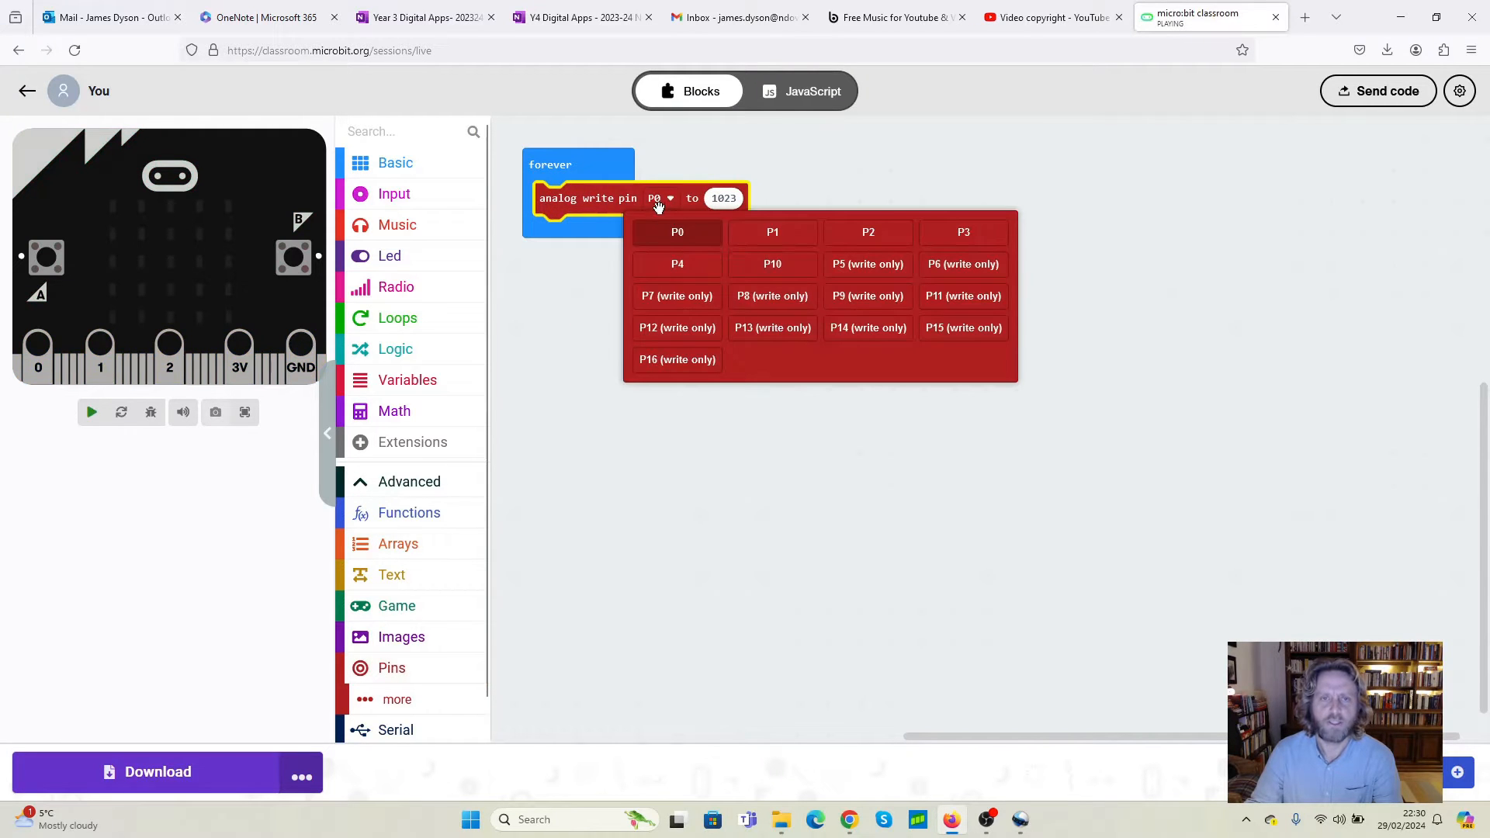
left_click(771, 232)
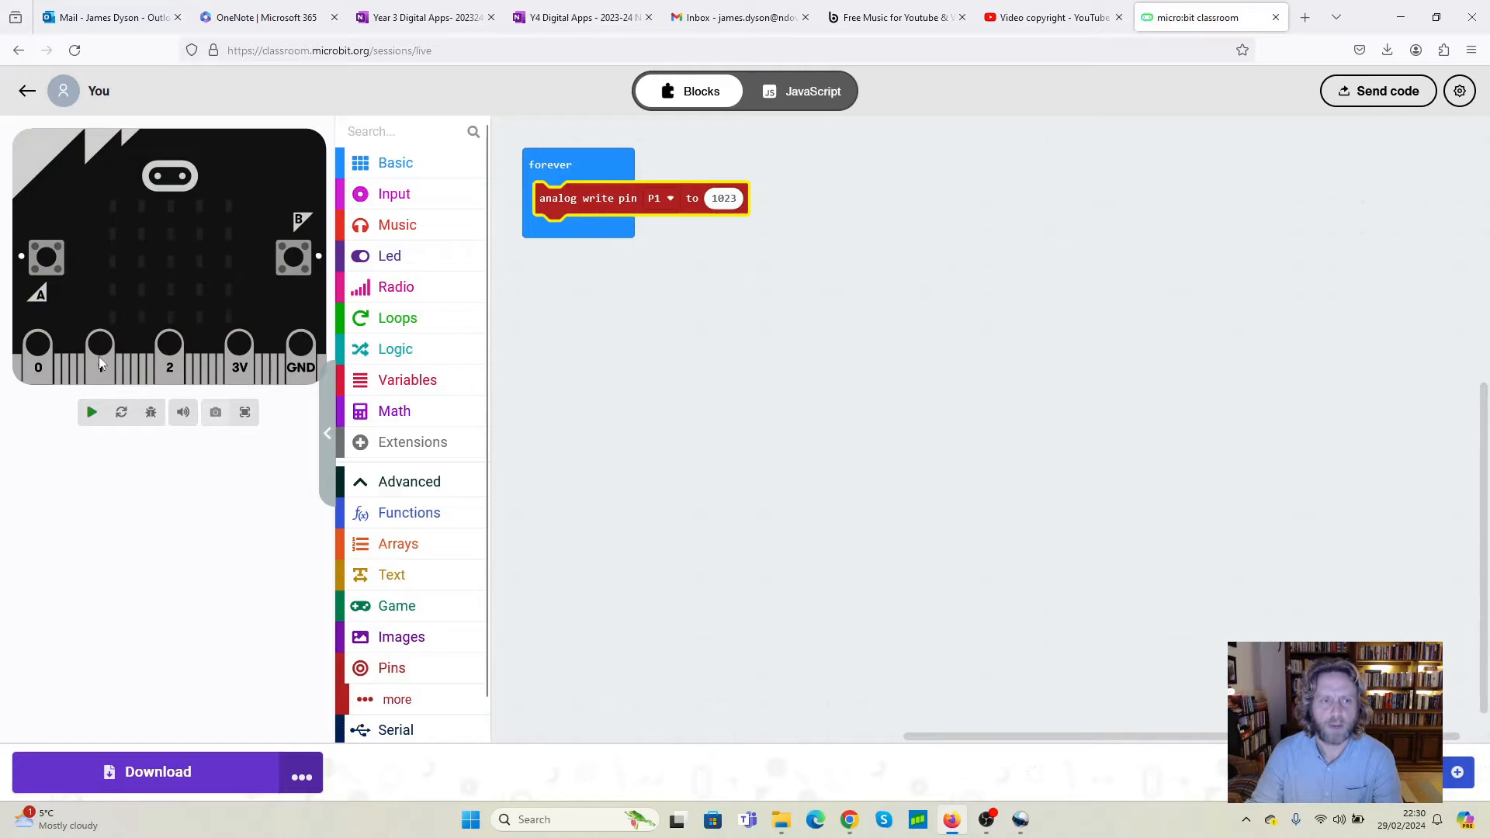
left_click(722, 199)
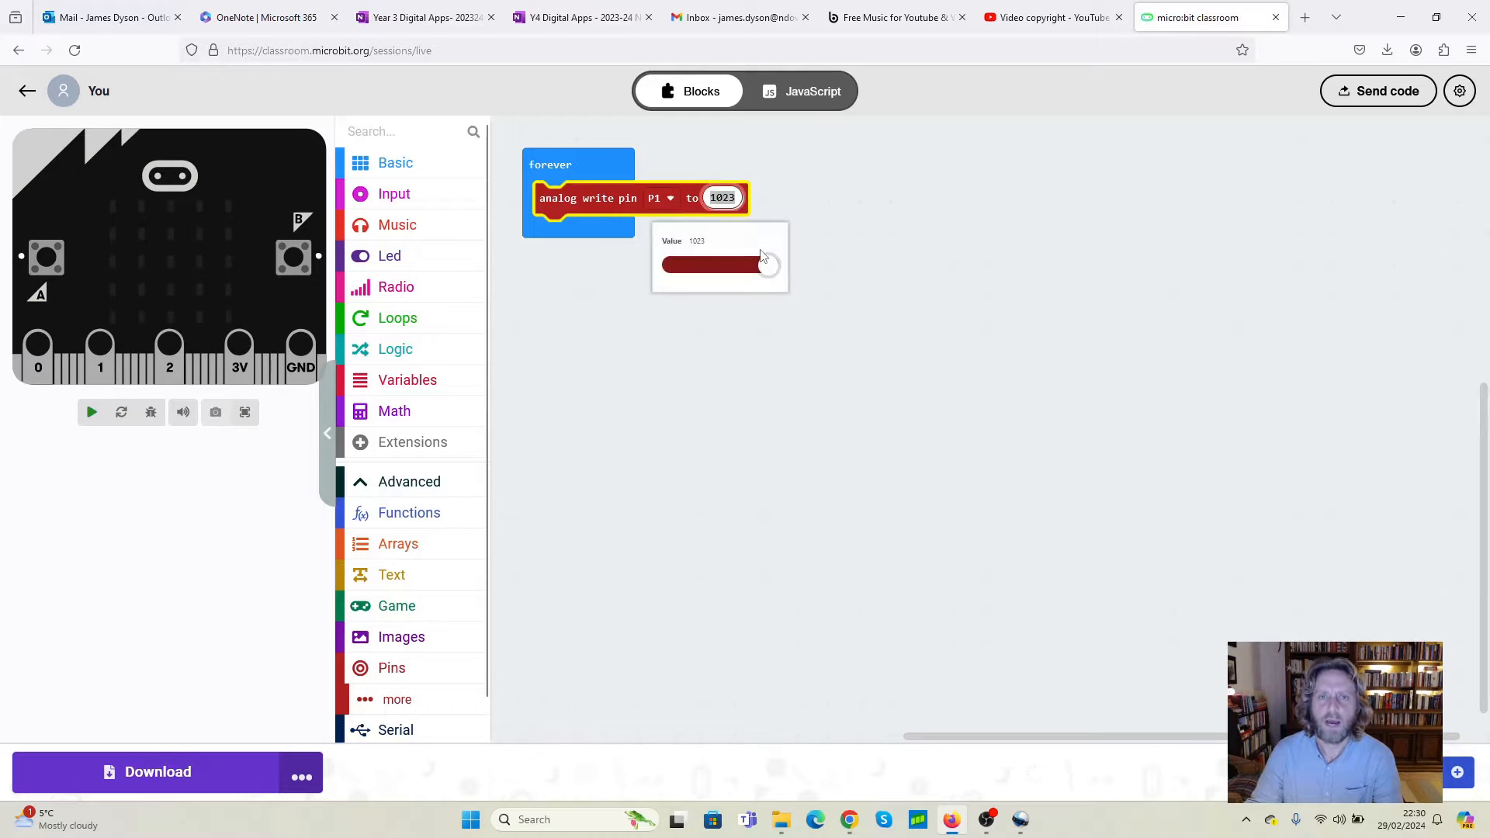
type("965")
mouse_move(763, 264)
left_mouse_down()
mouse_move(663, 265)
mouse_move(774, 268)
left_mouse_up()
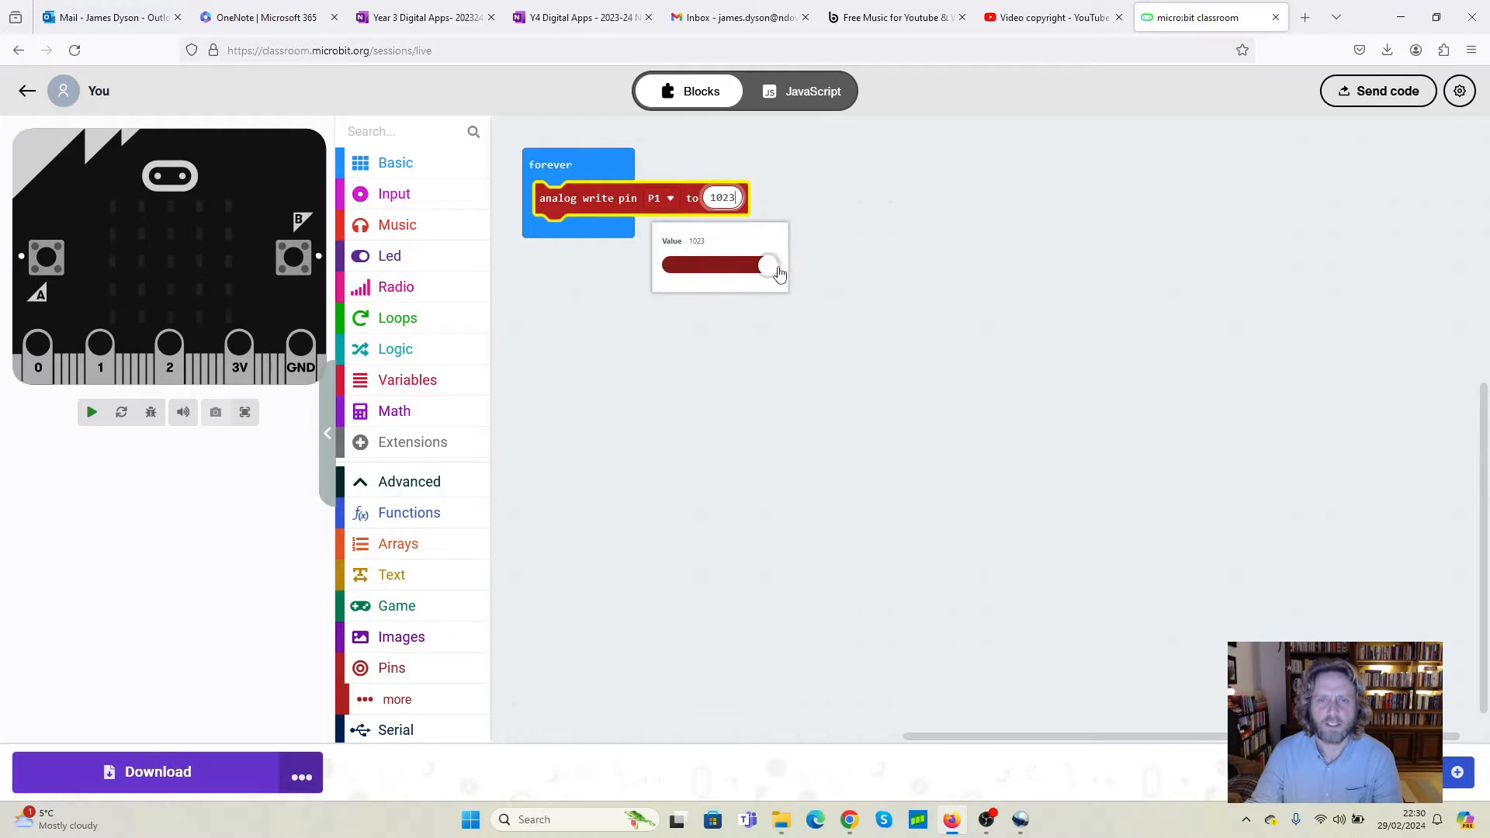
left_click(824, 264)
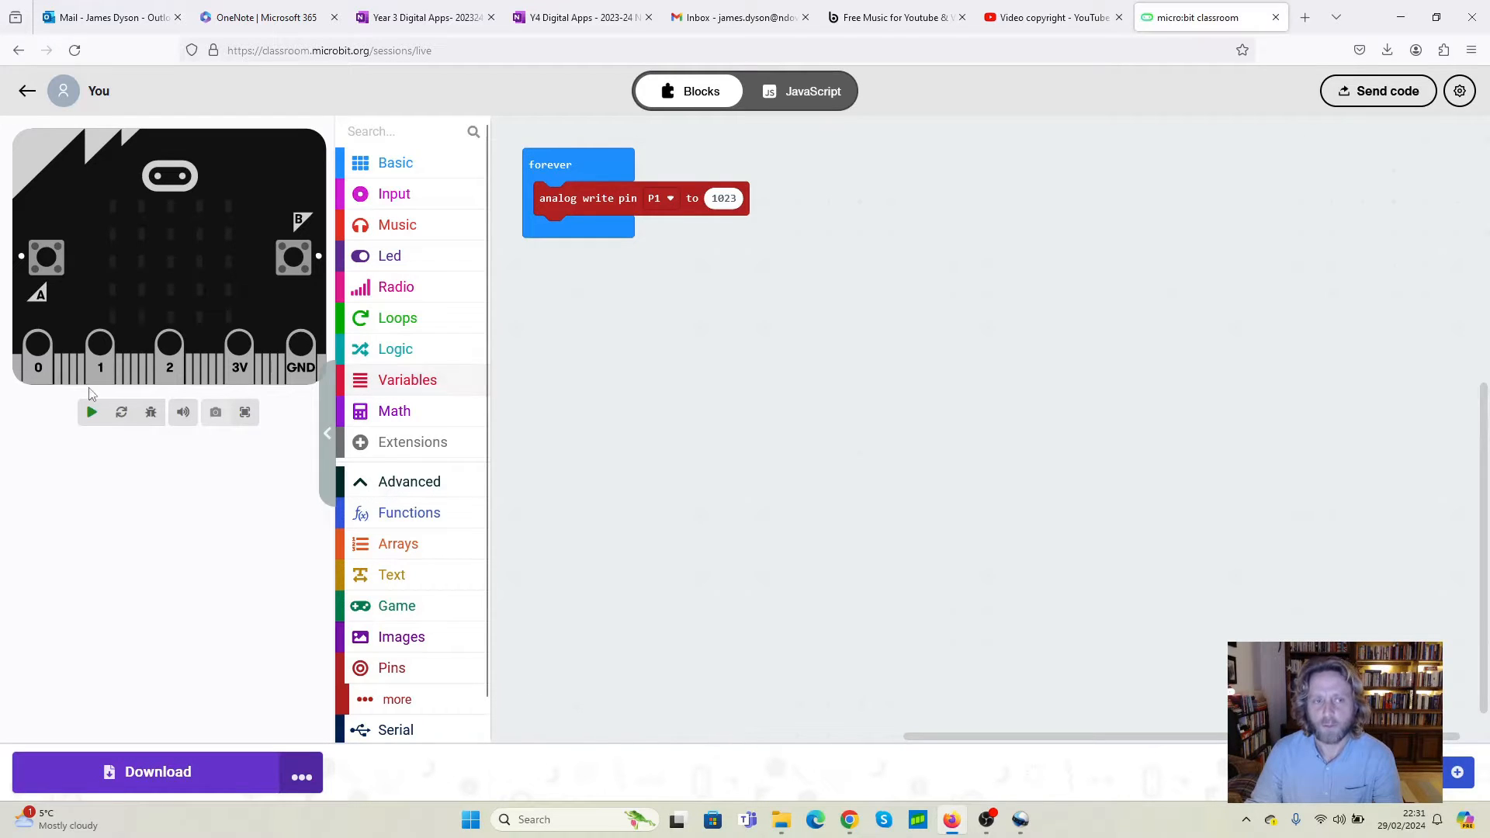
Step: Create a variable named reading and add a set reading block to the loop
left_click(407, 384)
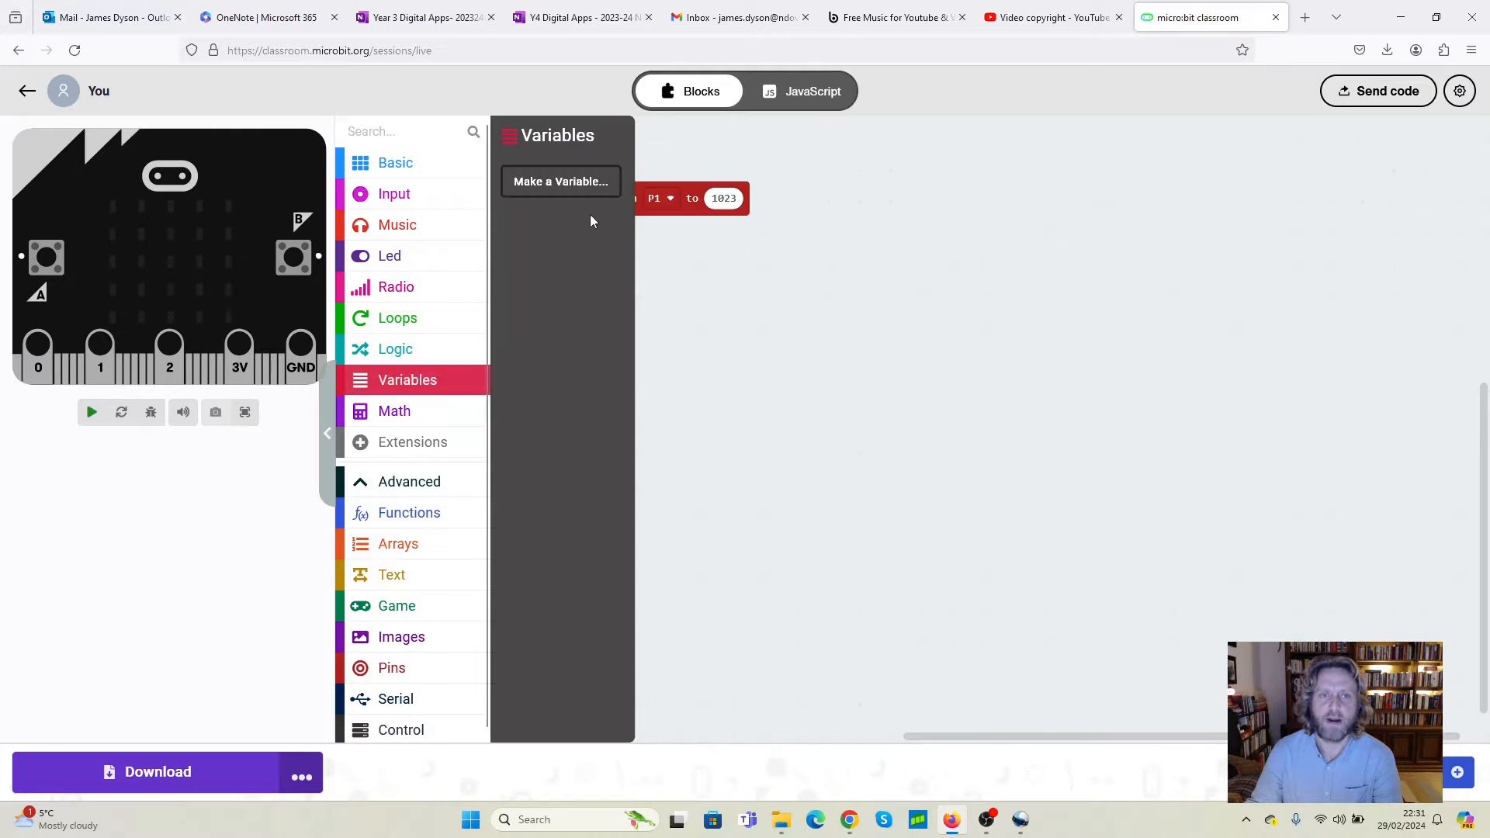
left_click(561, 182)
type("r")
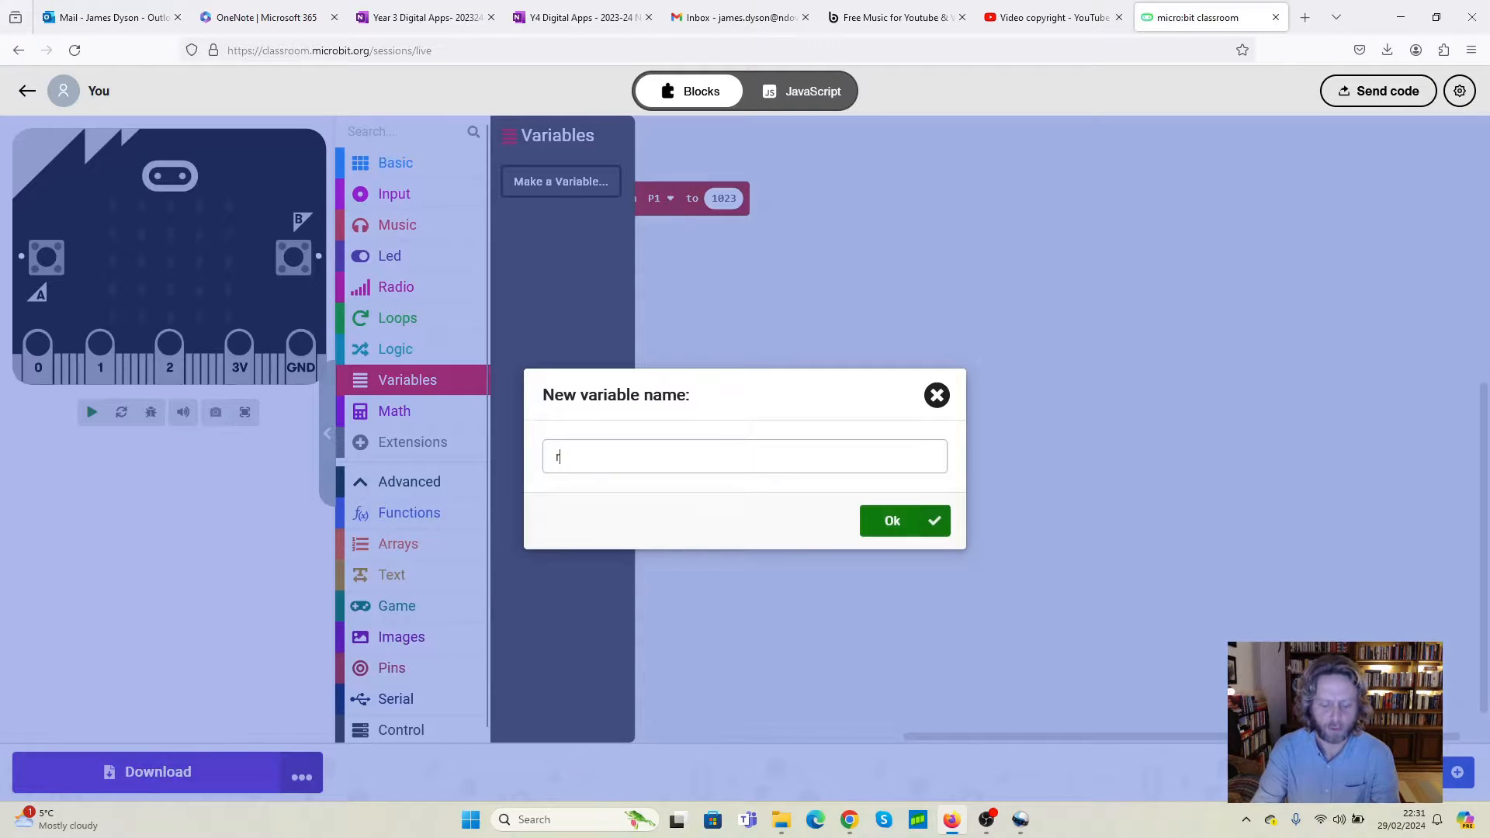
type("eading")
key("Return")
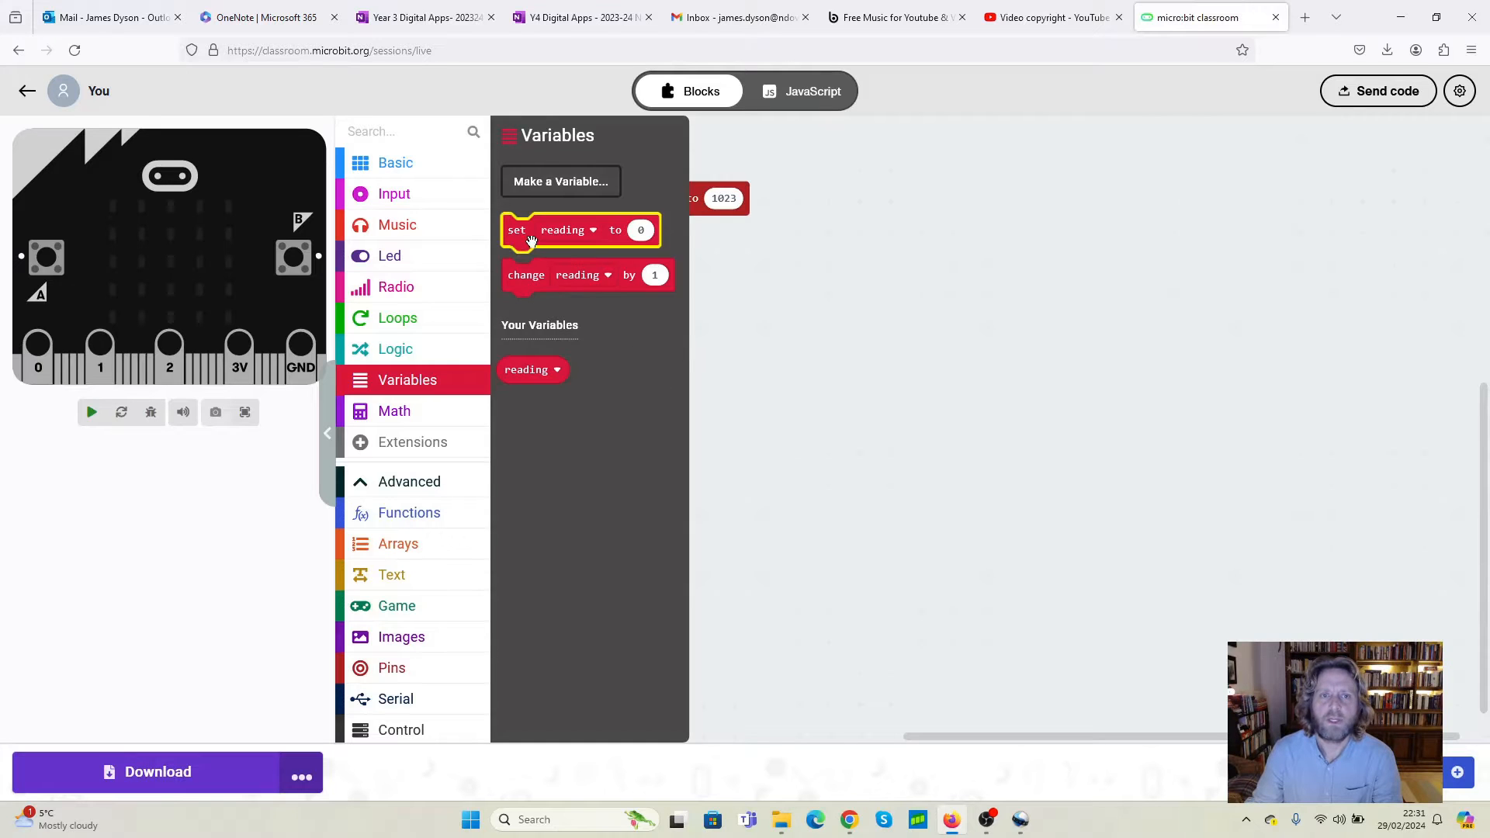
left_click_drag(524, 231, 590, 243)
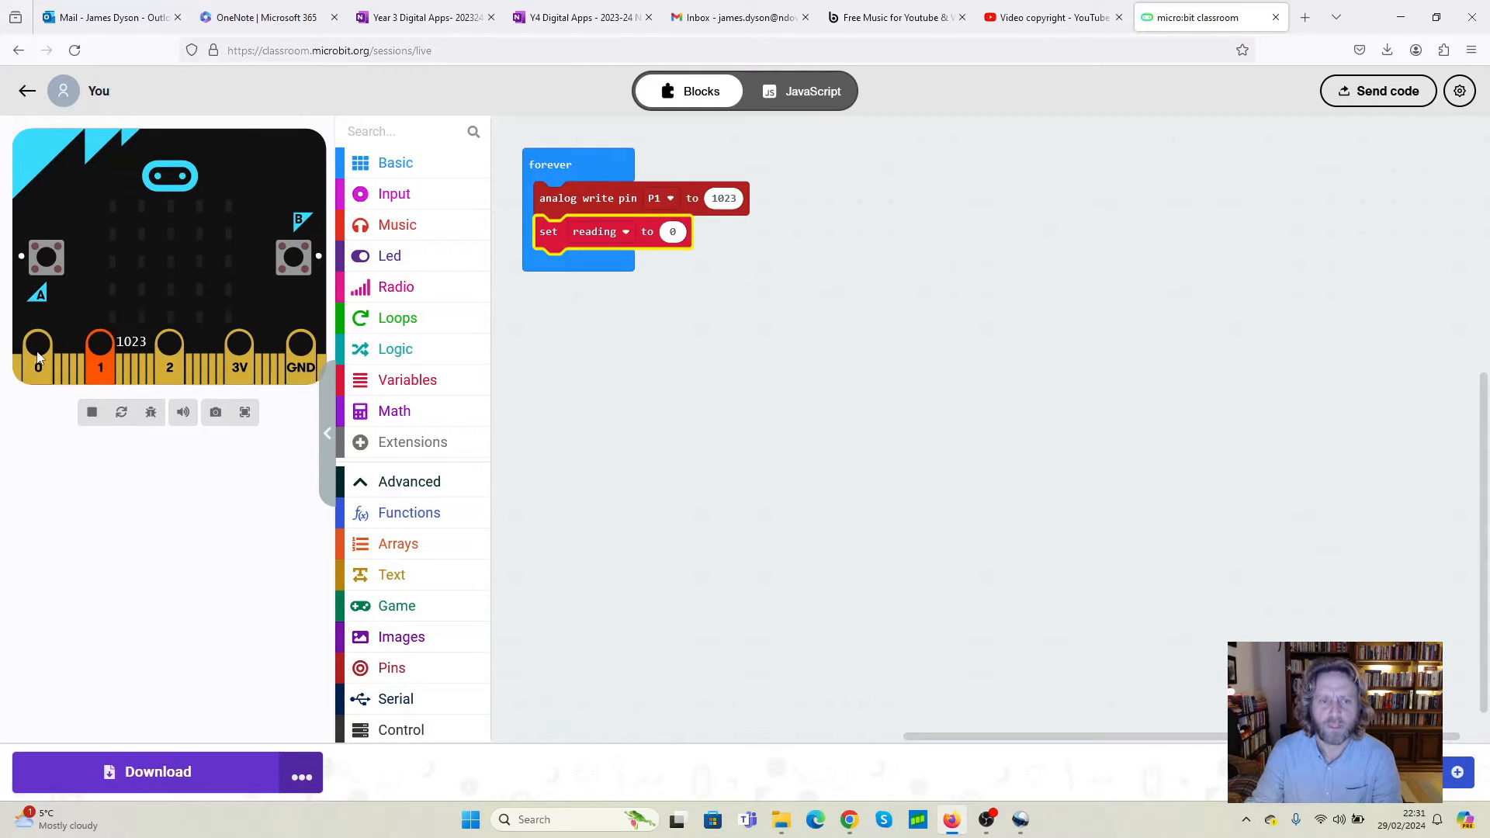
Step: Store the analog read of pin P0 in the reading variable
left_click(391, 667)
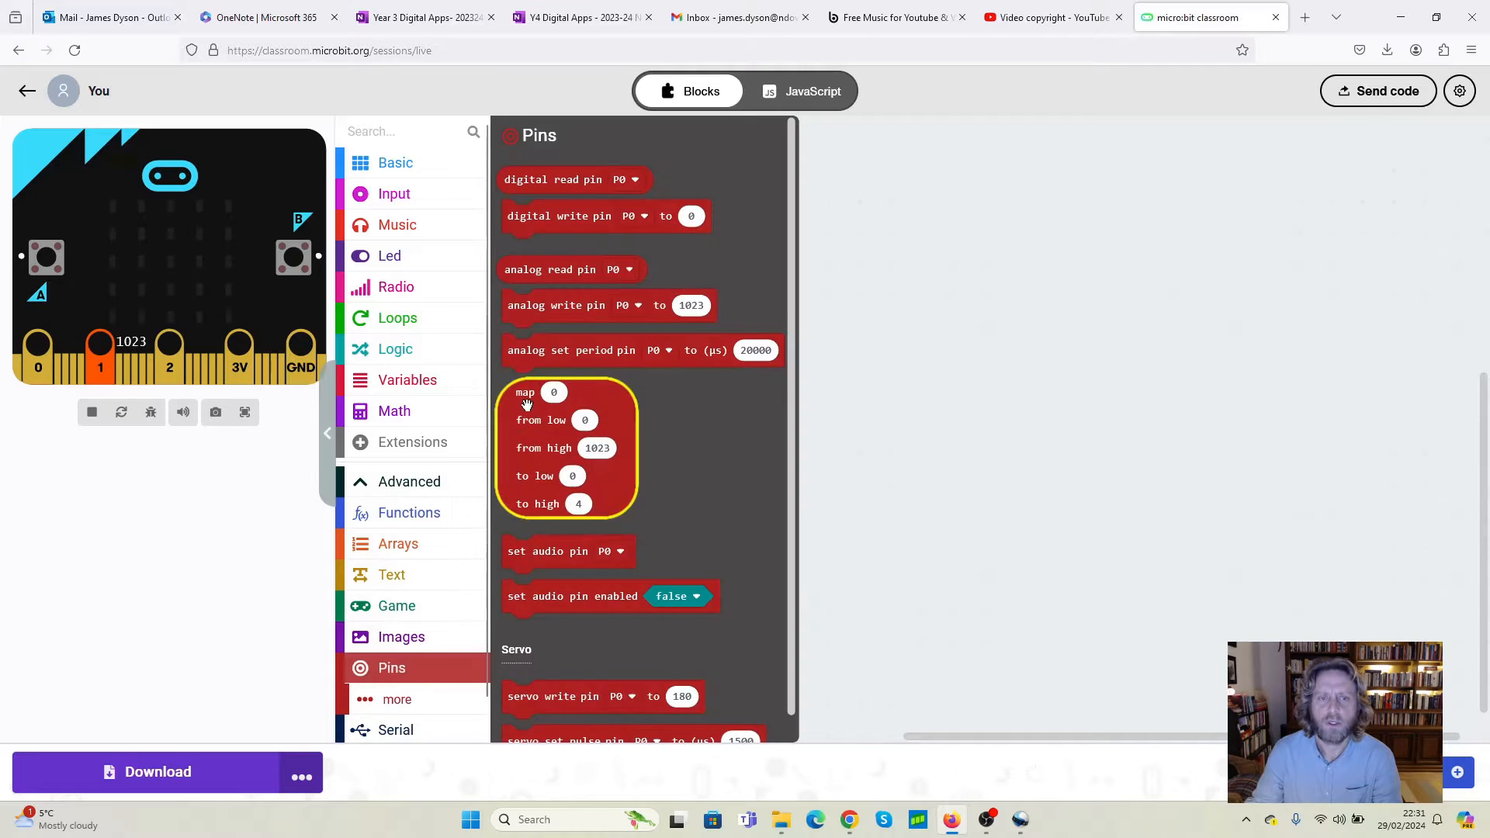
left_click_drag(547, 269, 696, 238)
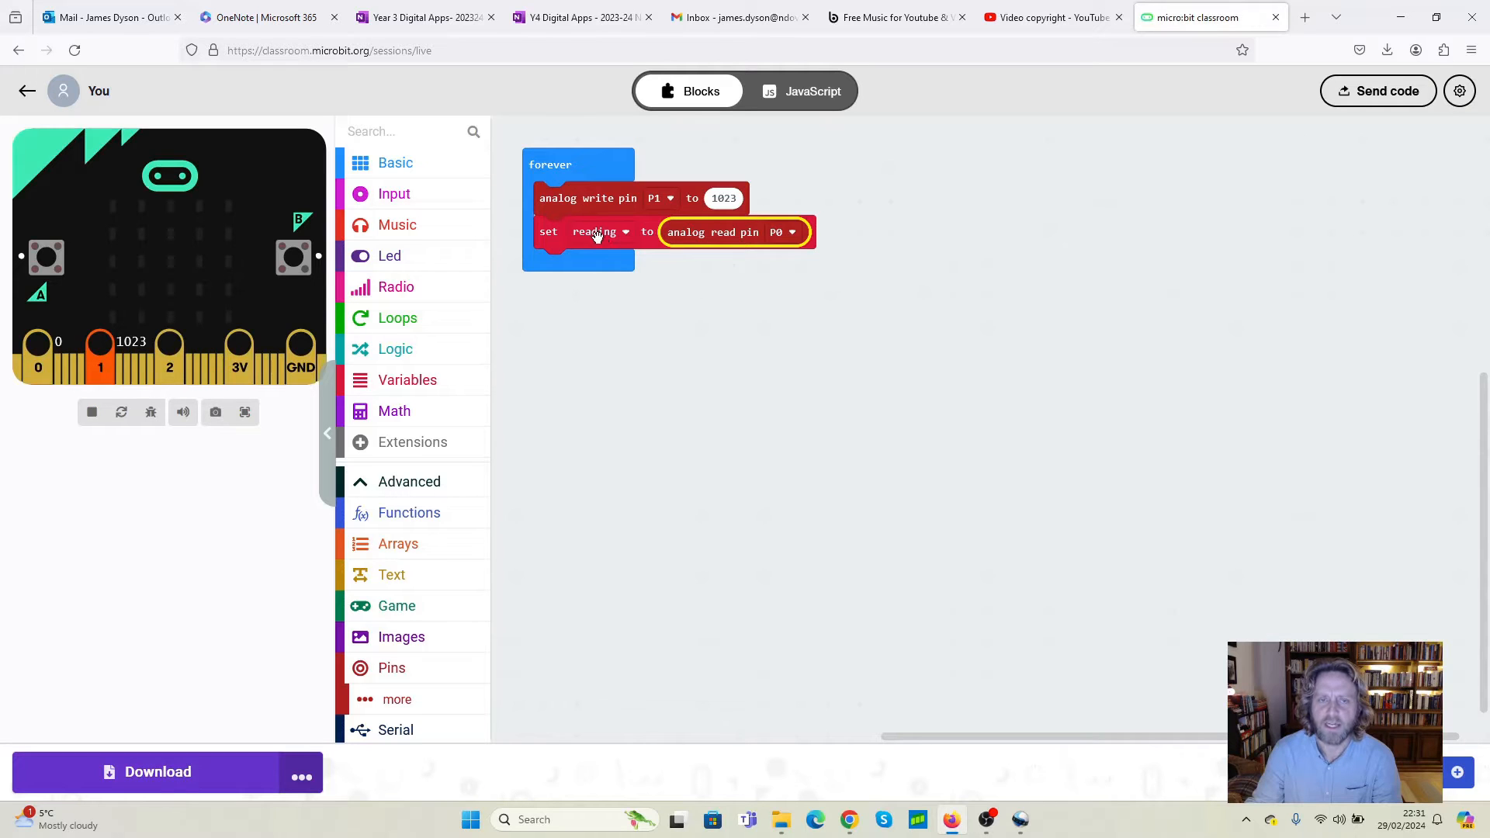
left_click(713, 273)
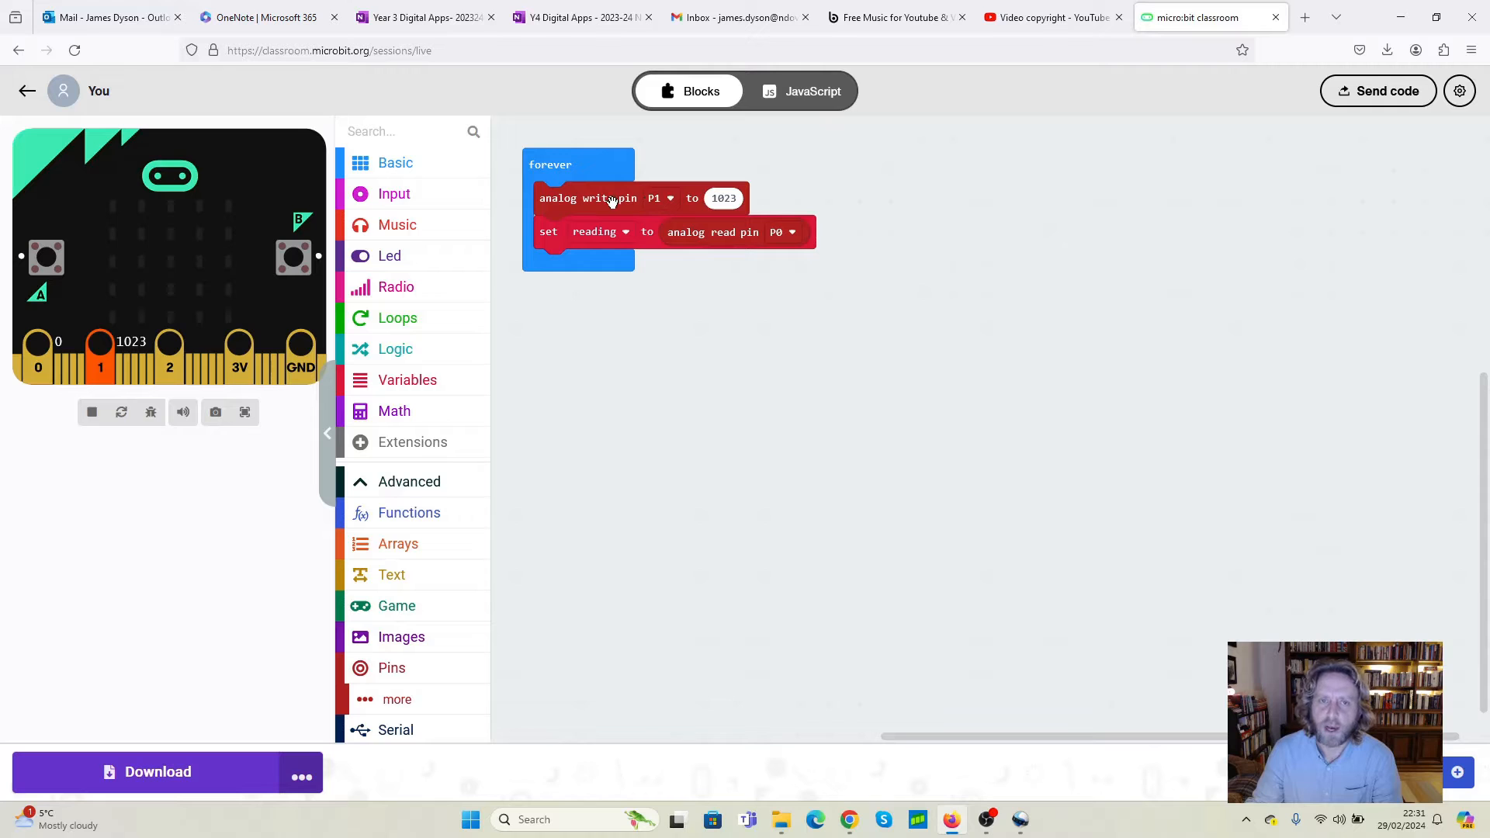
Step: Add a second analog write setting pin P1 back to 0 after the reading
left_click(392, 667)
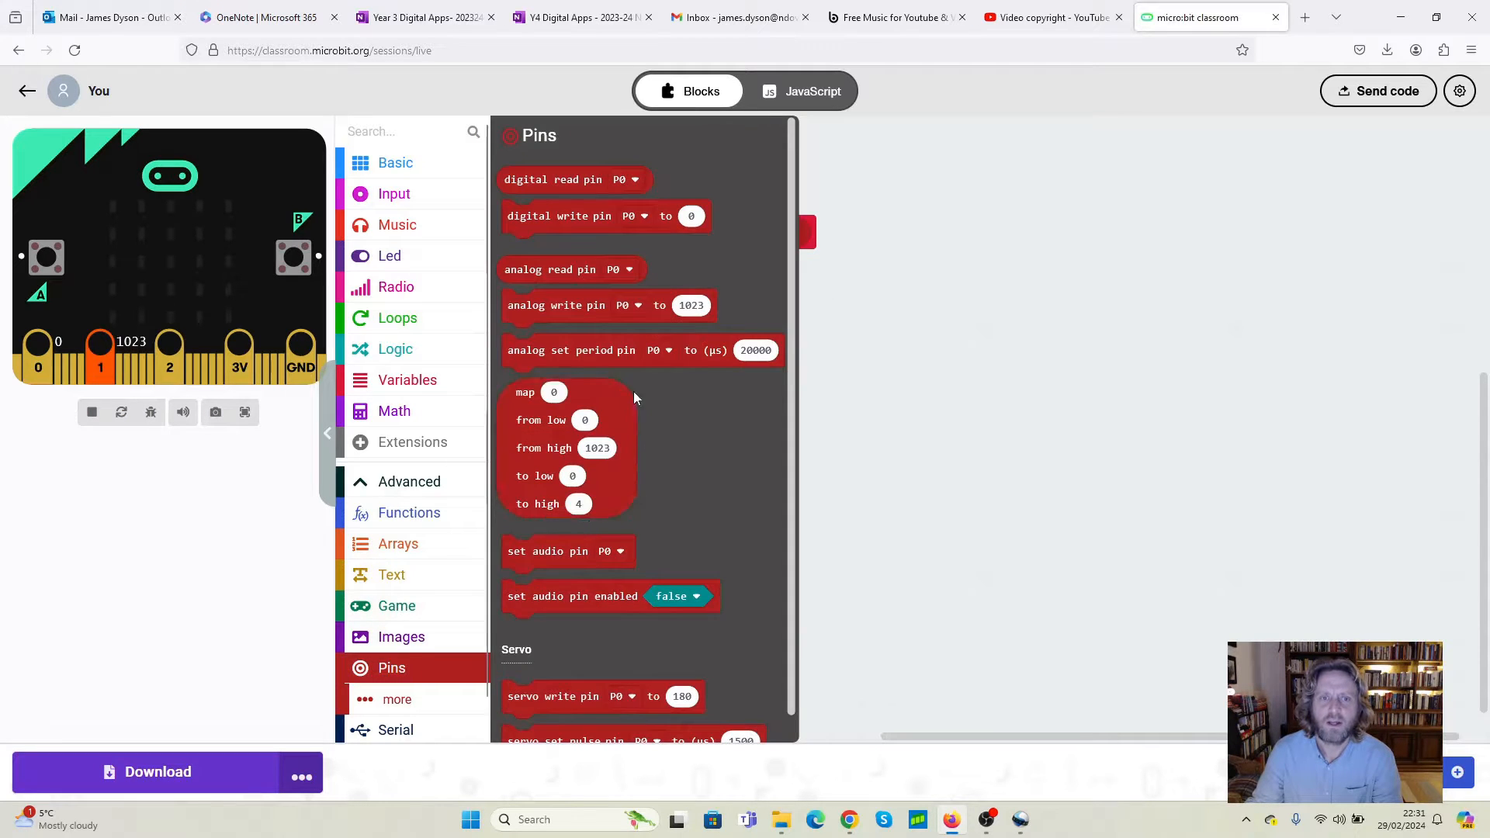
left_click_drag(555, 306, 655, 259)
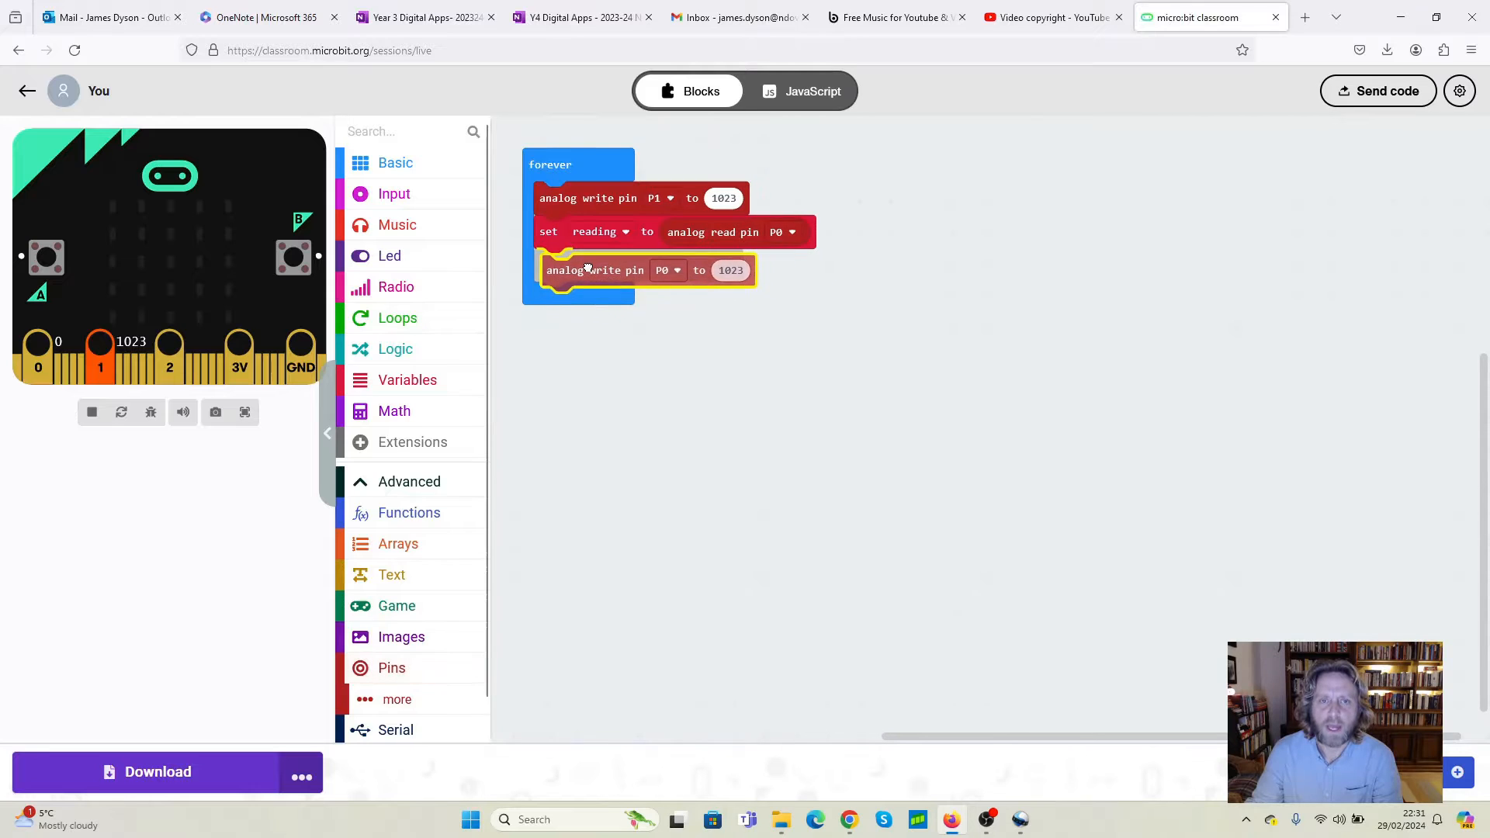
left_click(660, 266)
left_click(758, 299)
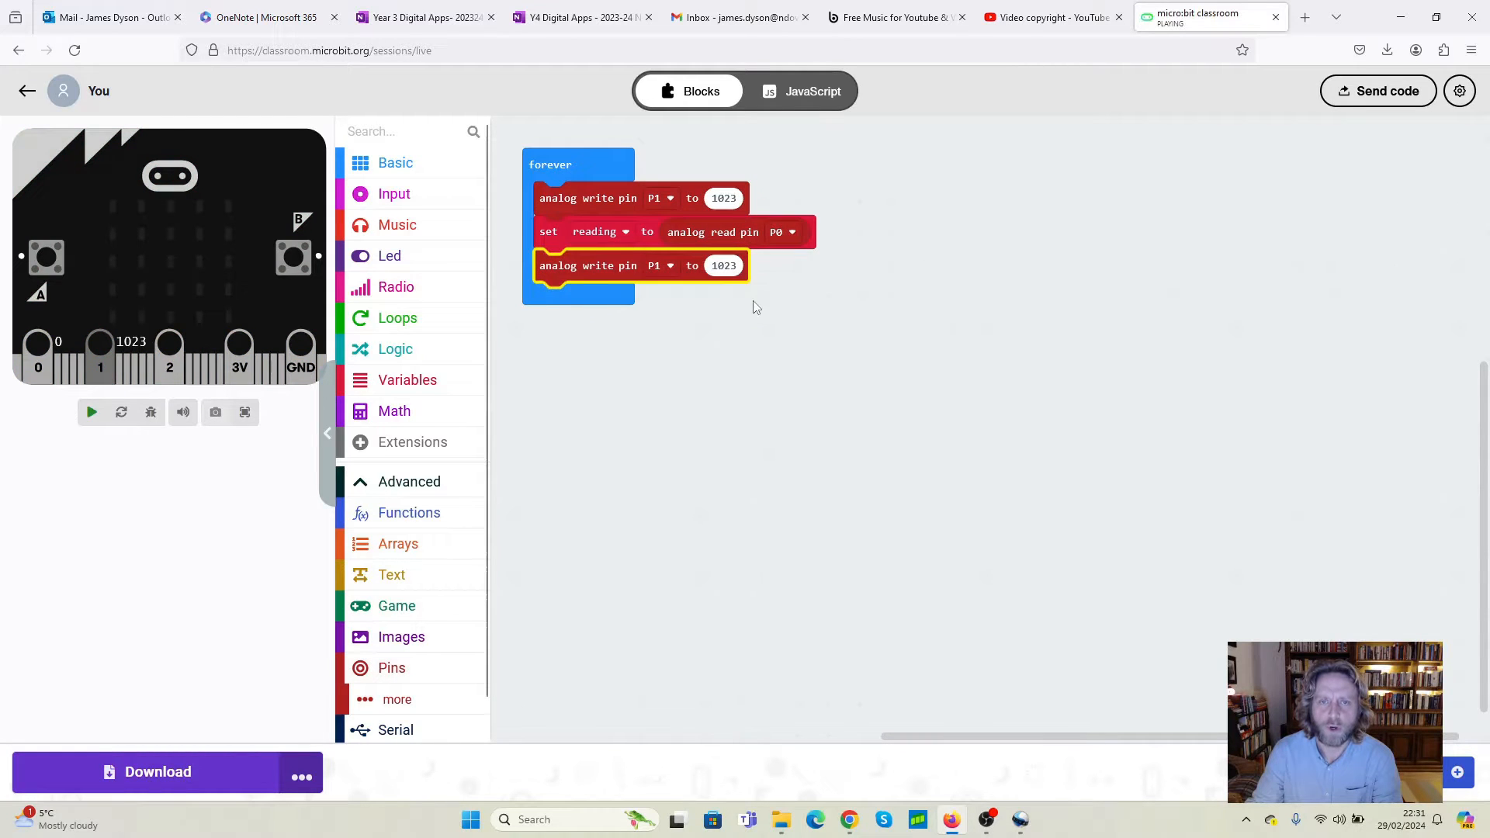
left_click(722, 267)
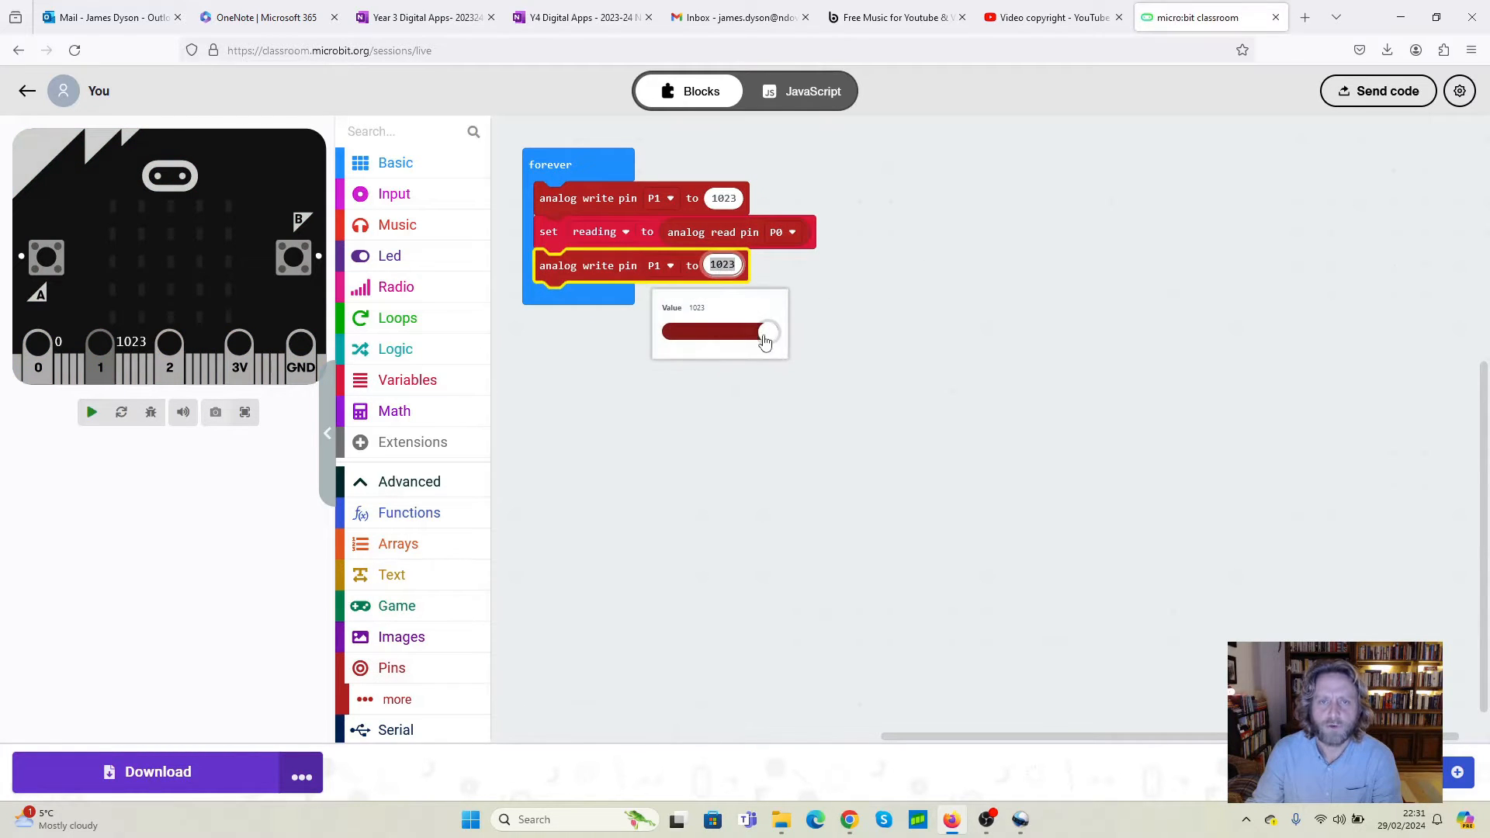
left_click_drag(764, 336, 654, 341)
left_click(609, 396)
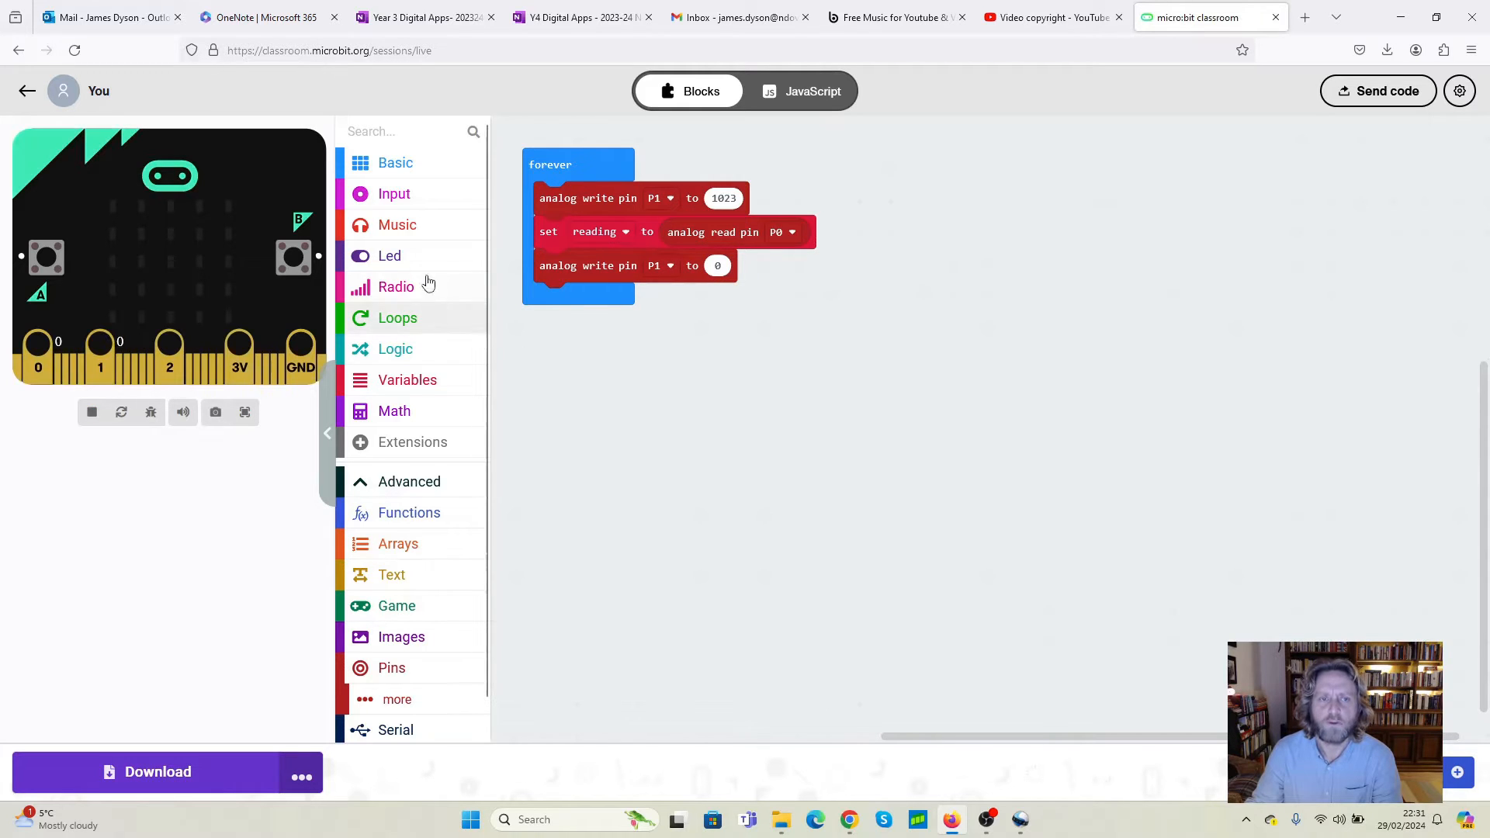
Step: Plot a bar graph of reading with a maximum of 1023
left_click(390, 256)
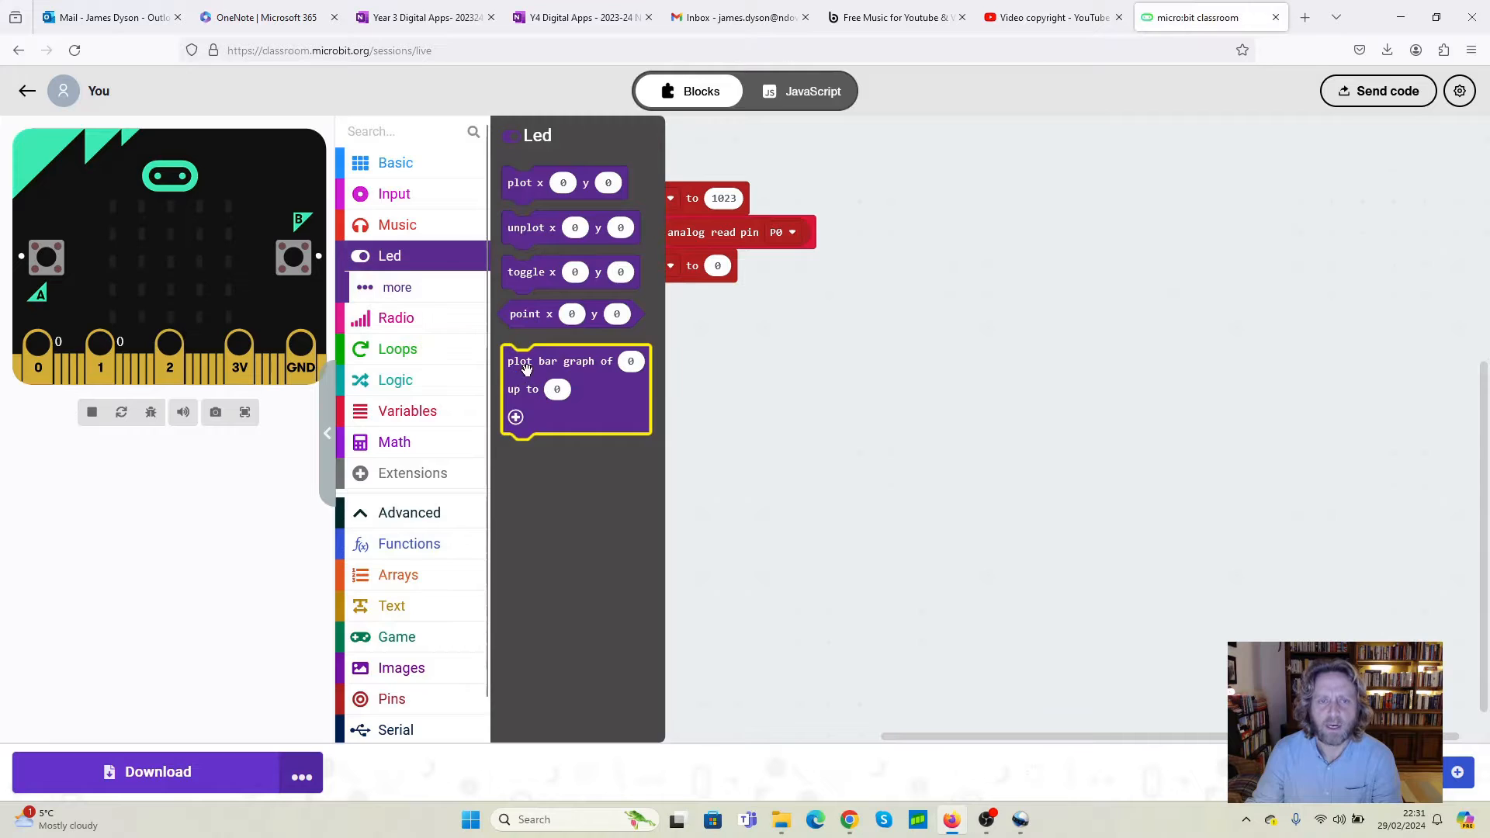
left_click_drag(539, 389, 548, 323)
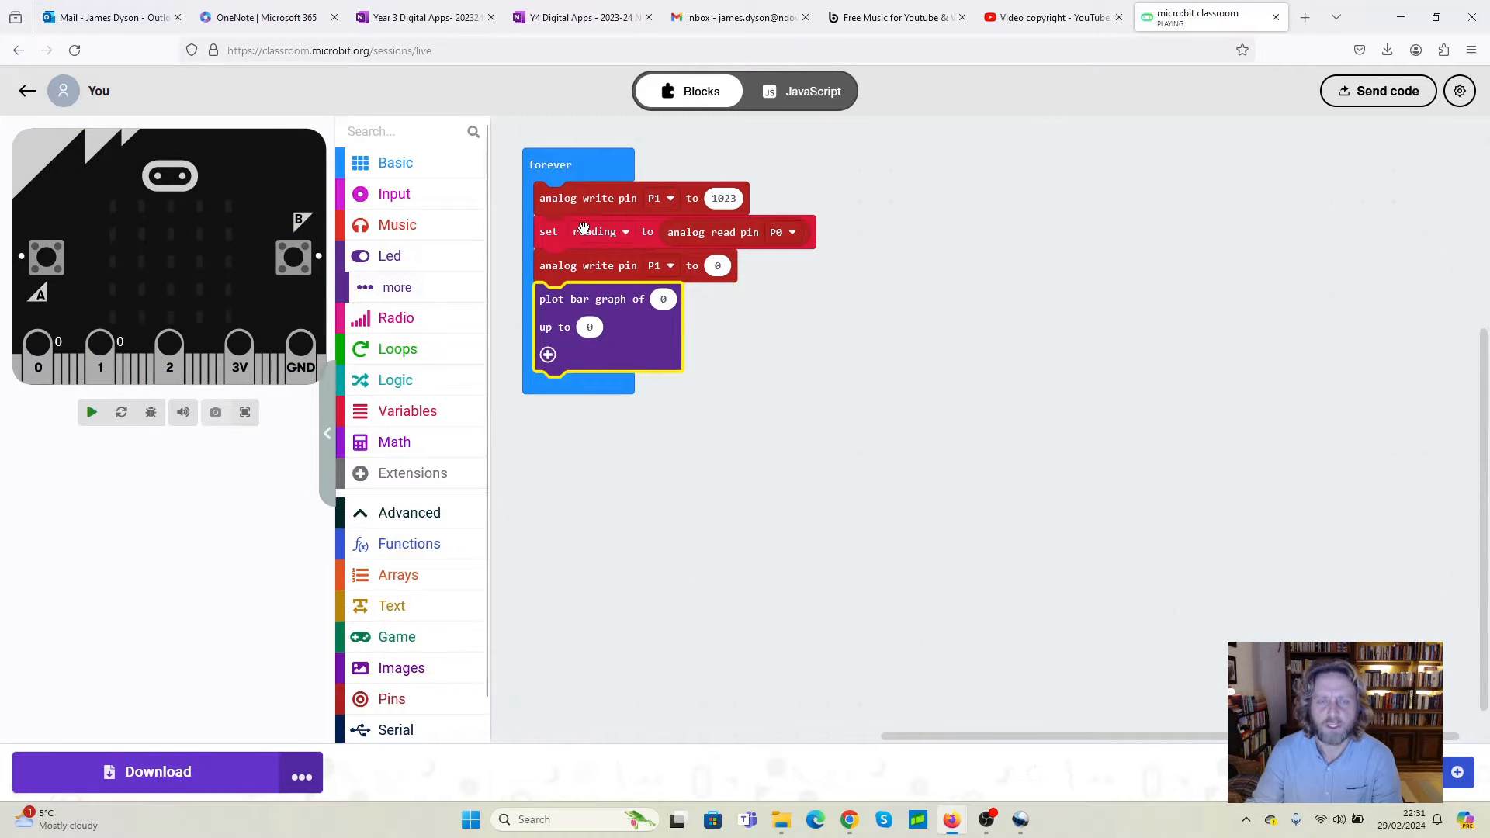
left_click(408, 411)
left_click_drag(534, 371, 687, 291)
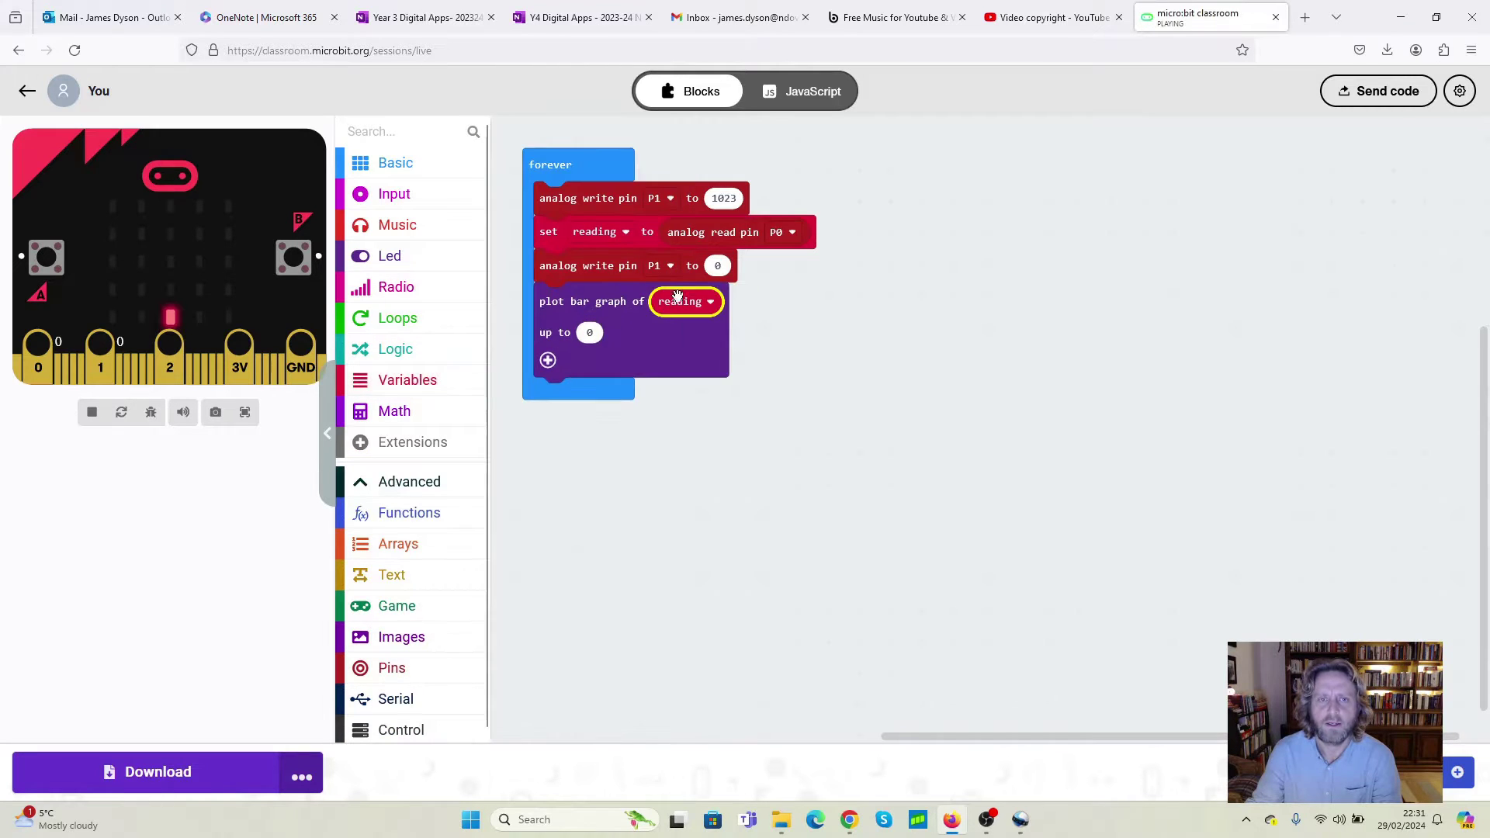
left_click(589, 333)
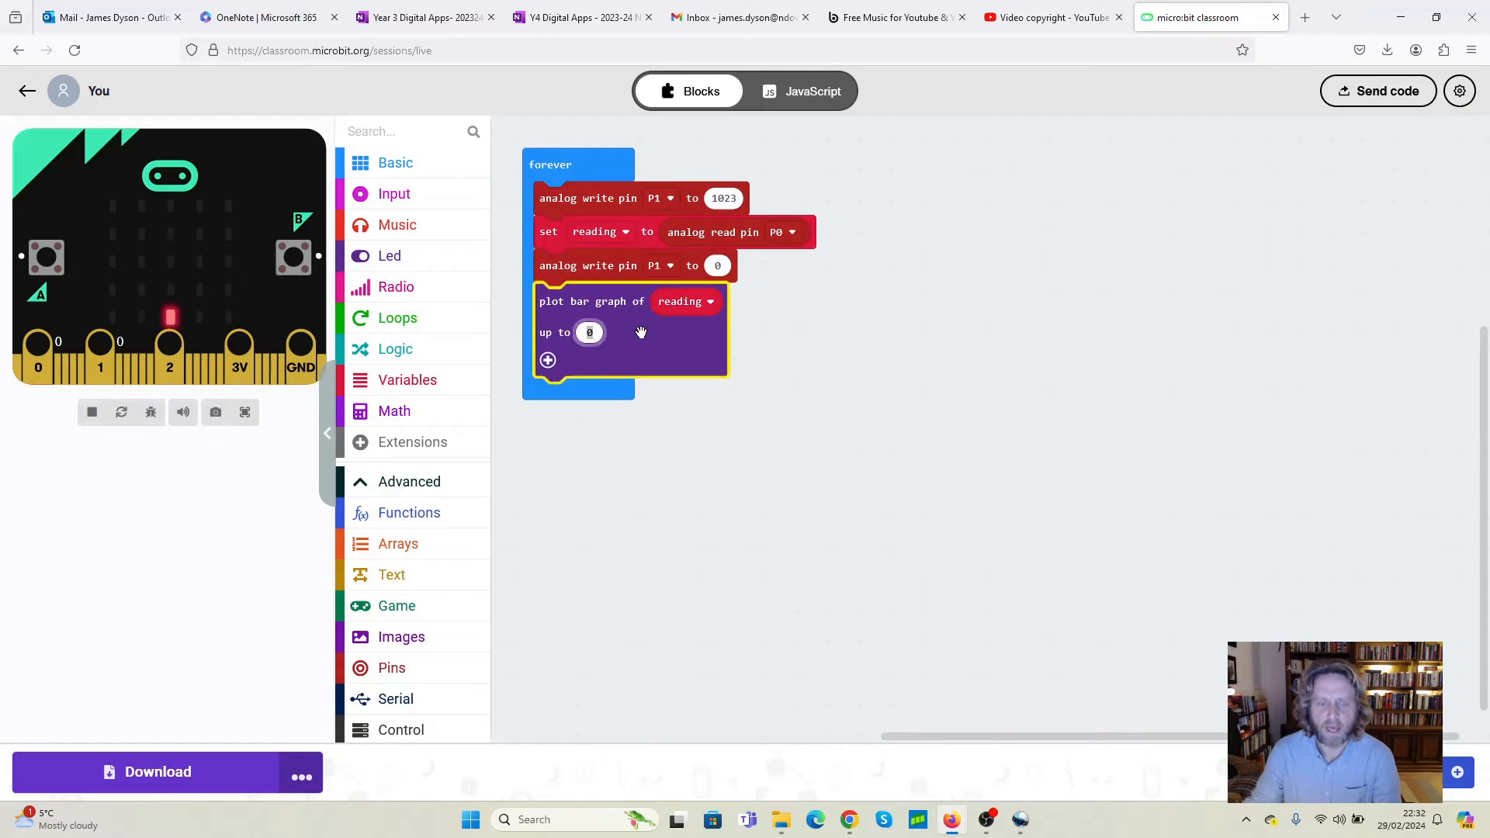
type("1023")
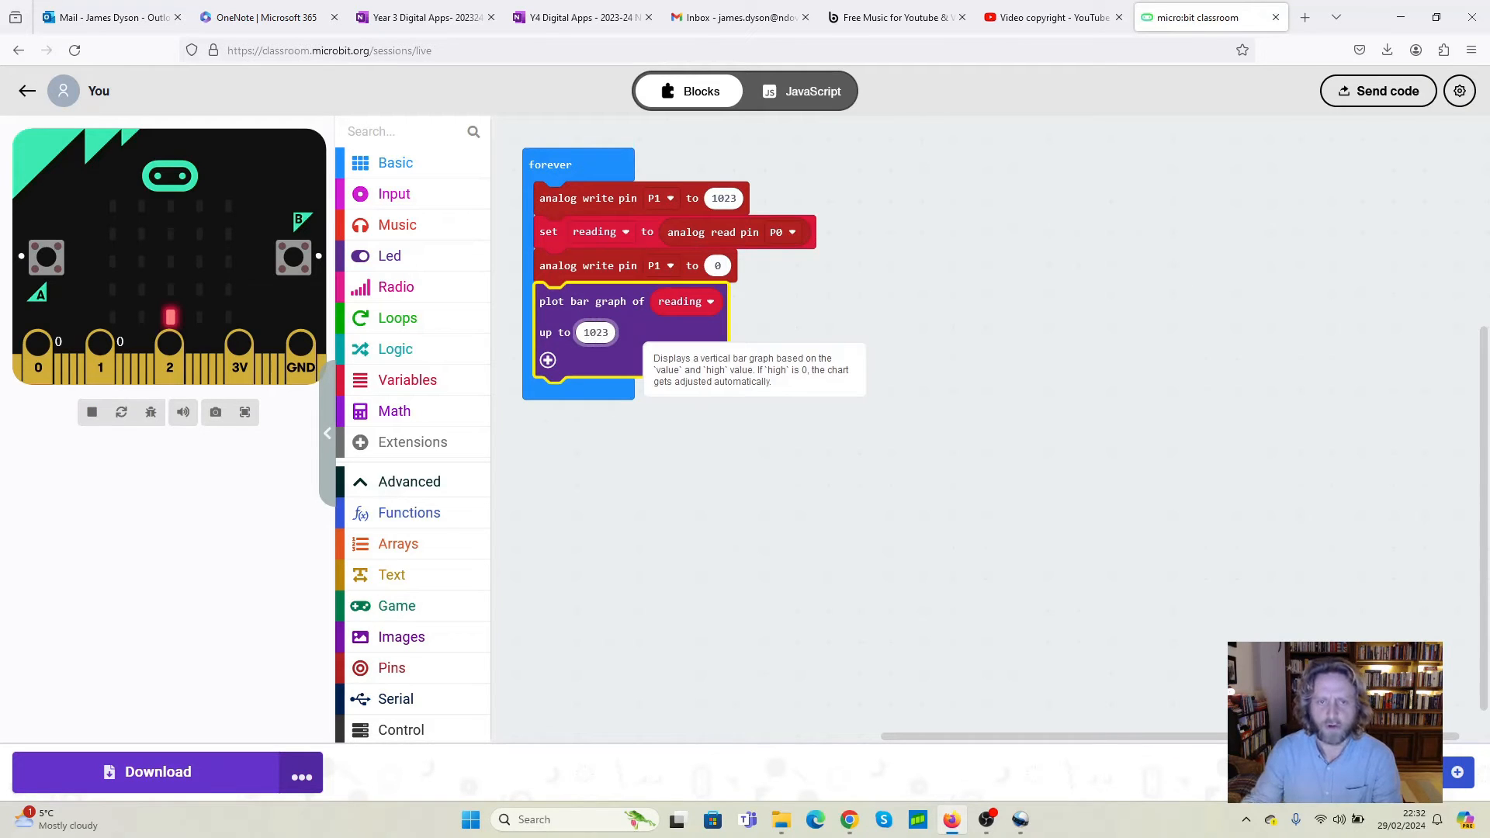
left_click(877, 328)
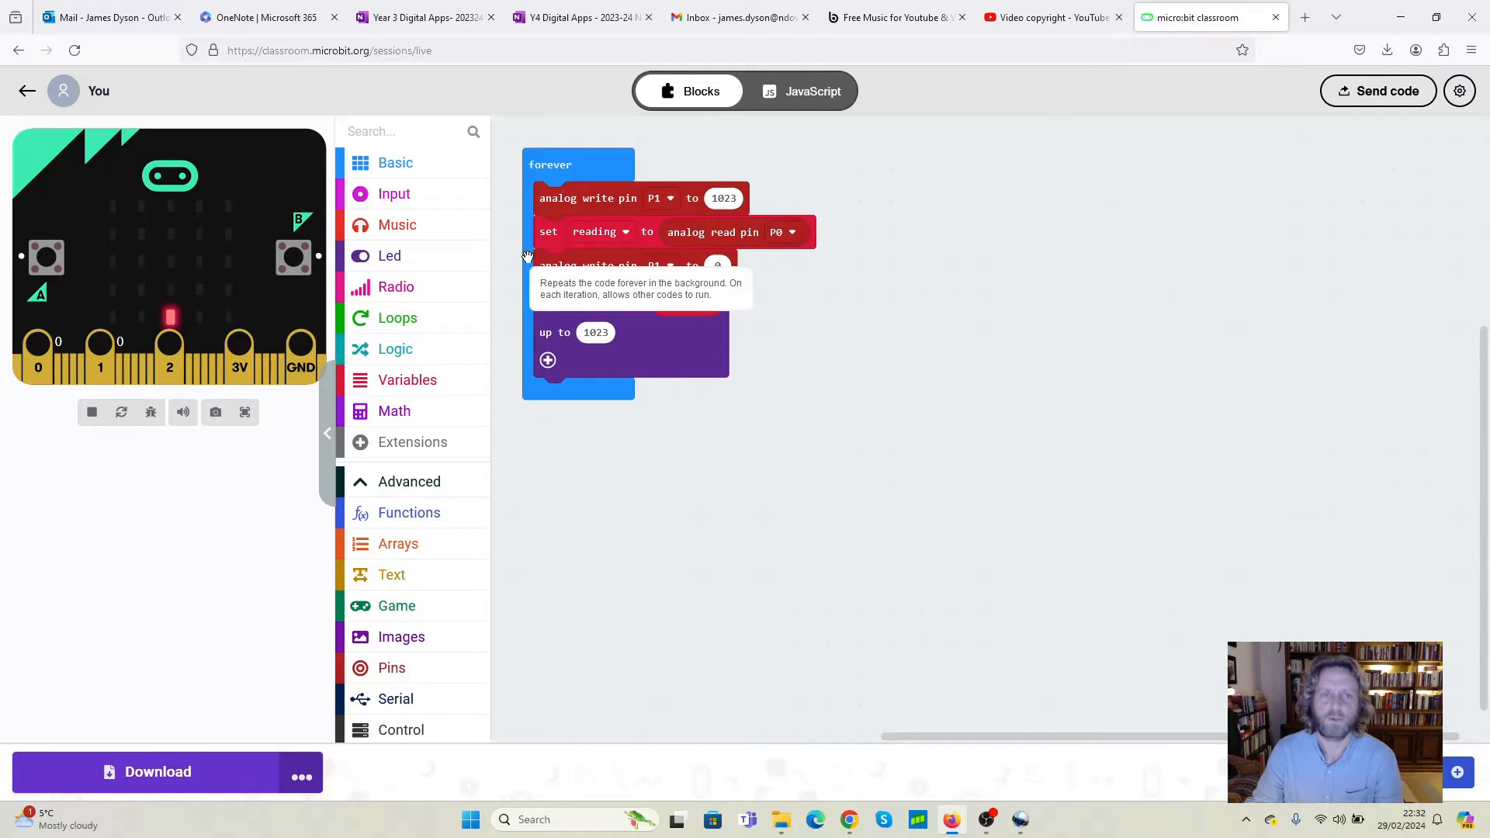
Step: Add an if block checking whether button A is pressed
left_click(395, 347)
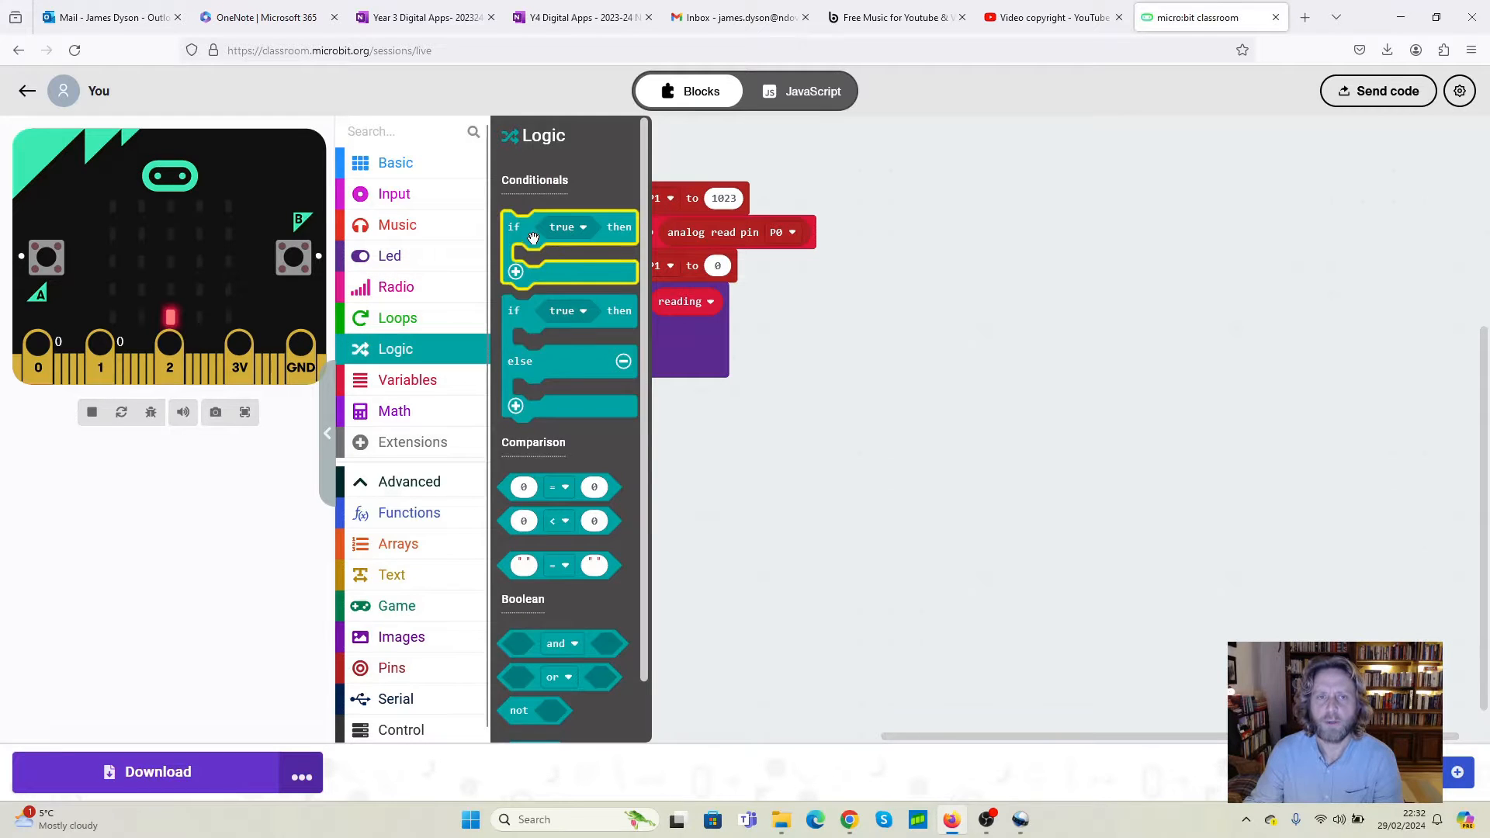
left_click_drag(524, 238, 555, 415)
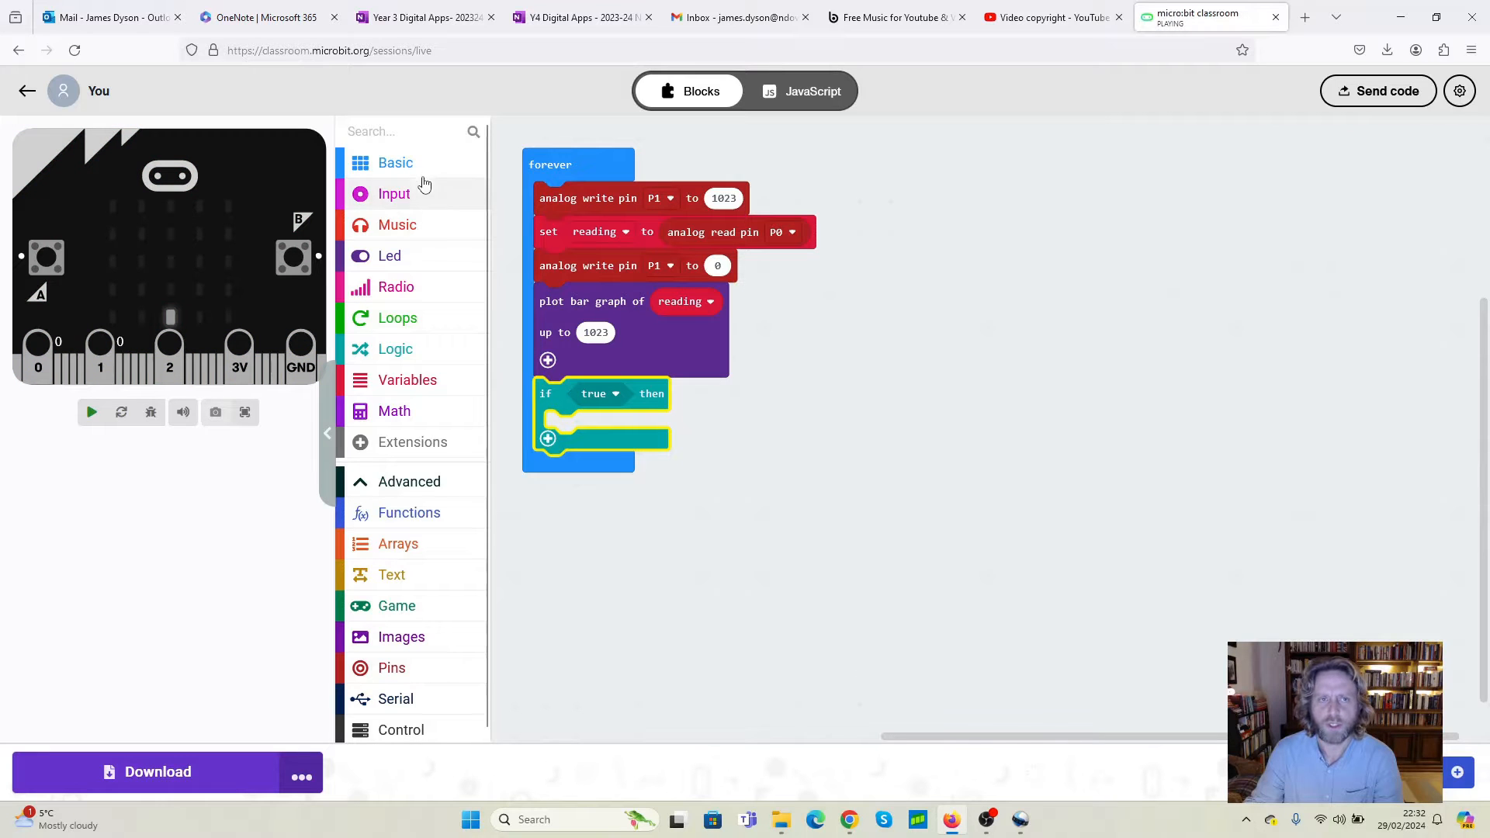
left_click(394, 194)
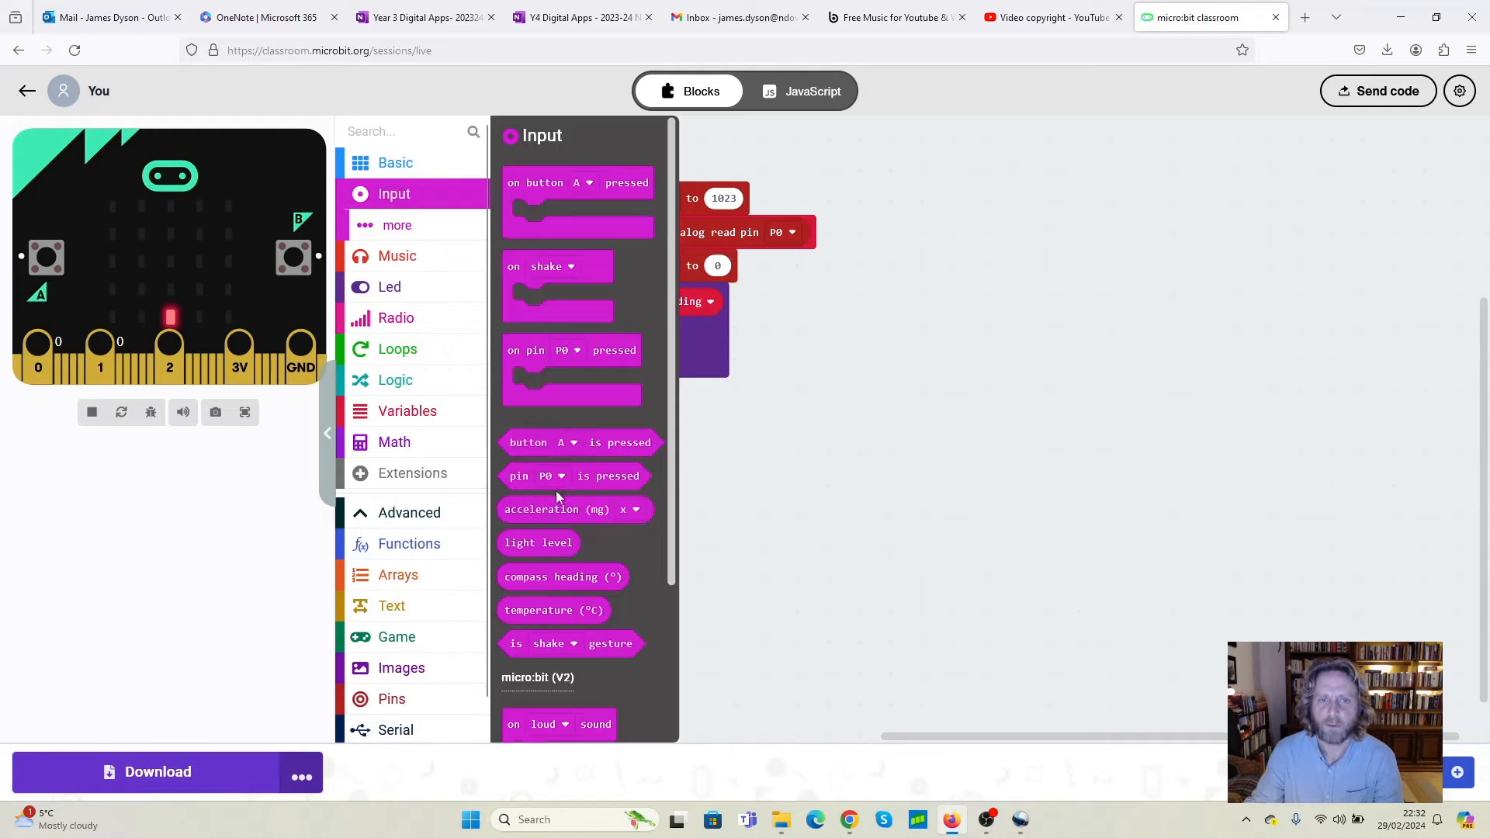
left_click_drag(540, 442, 635, 405)
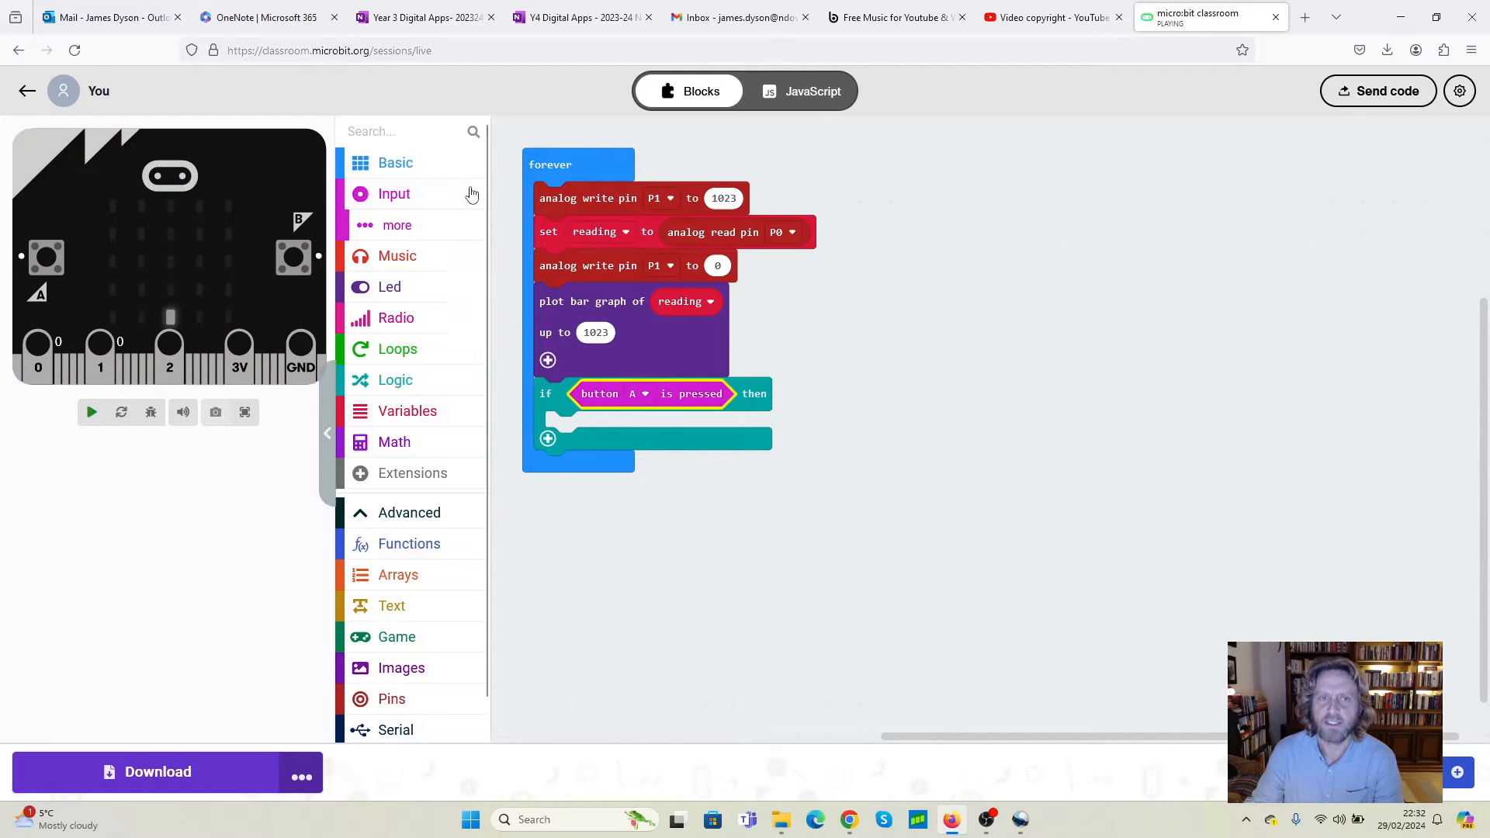
Step: Show the reading number in that branch and pause 100 ms at the loop end
left_click(394, 163)
left_click_drag(520, 186, 606, 430)
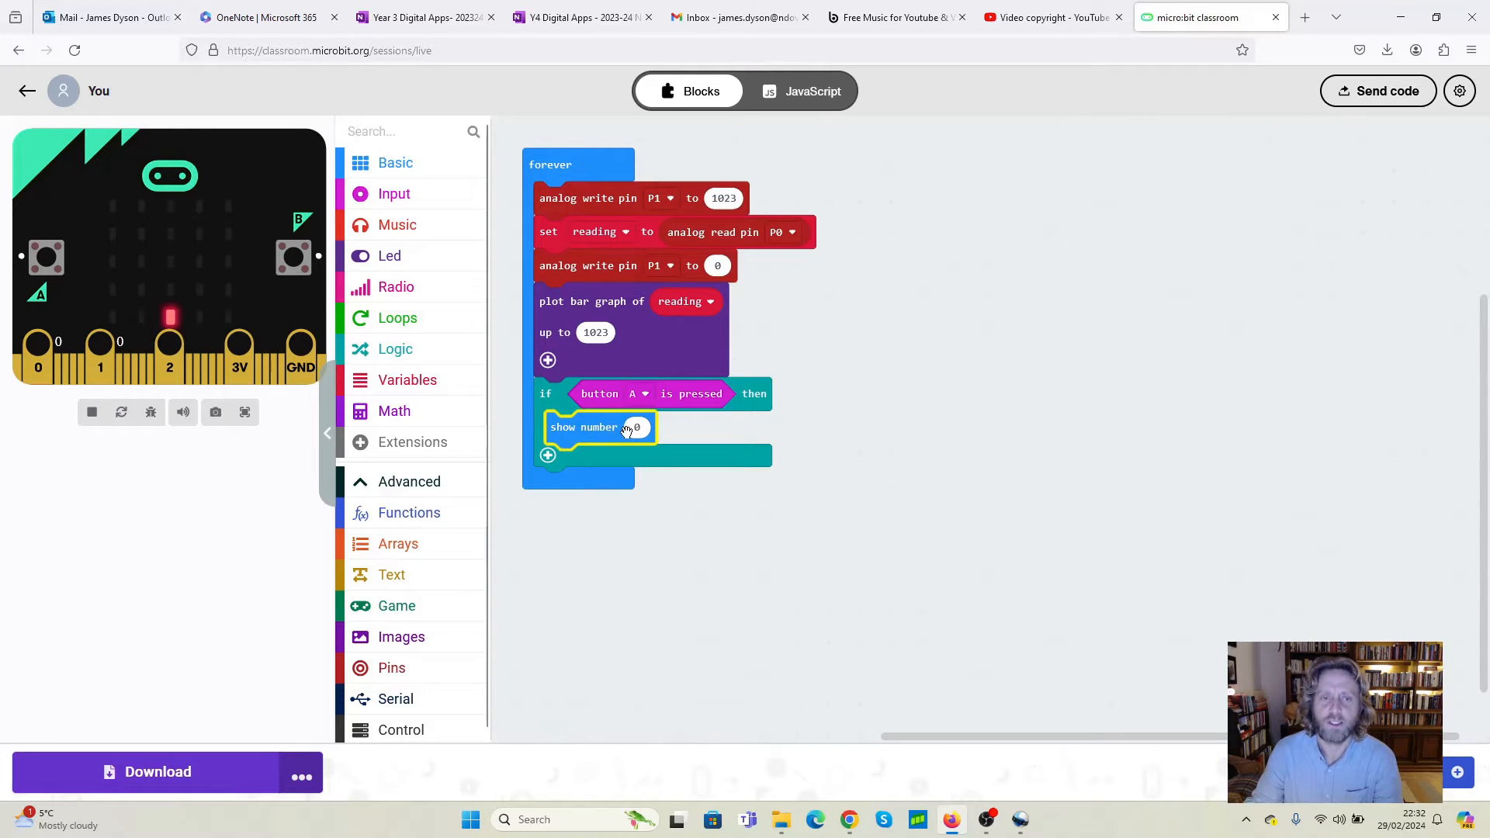
left_click(407, 380)
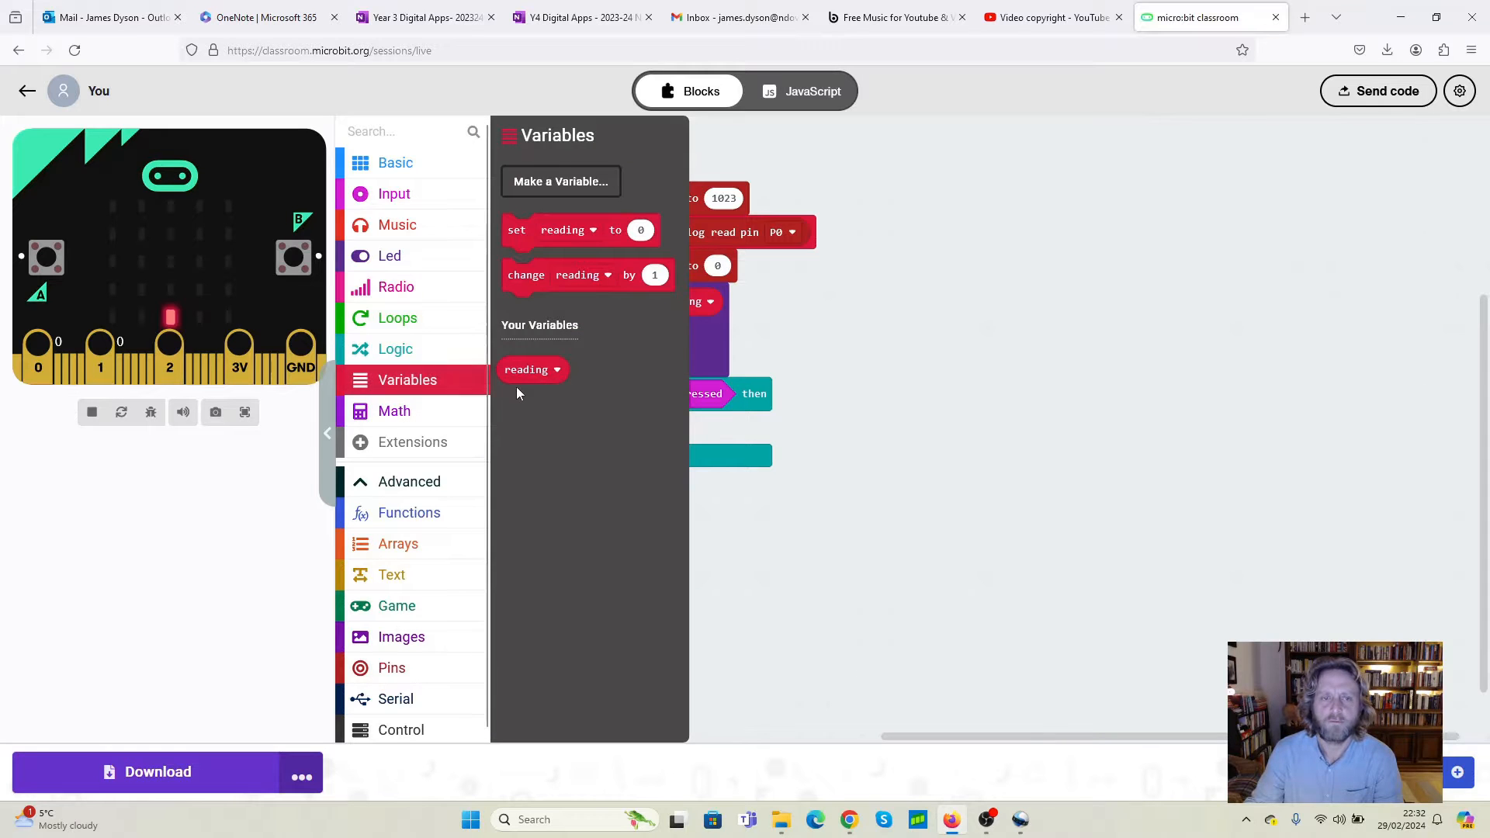
left_click_drag(535, 370, 648, 433)
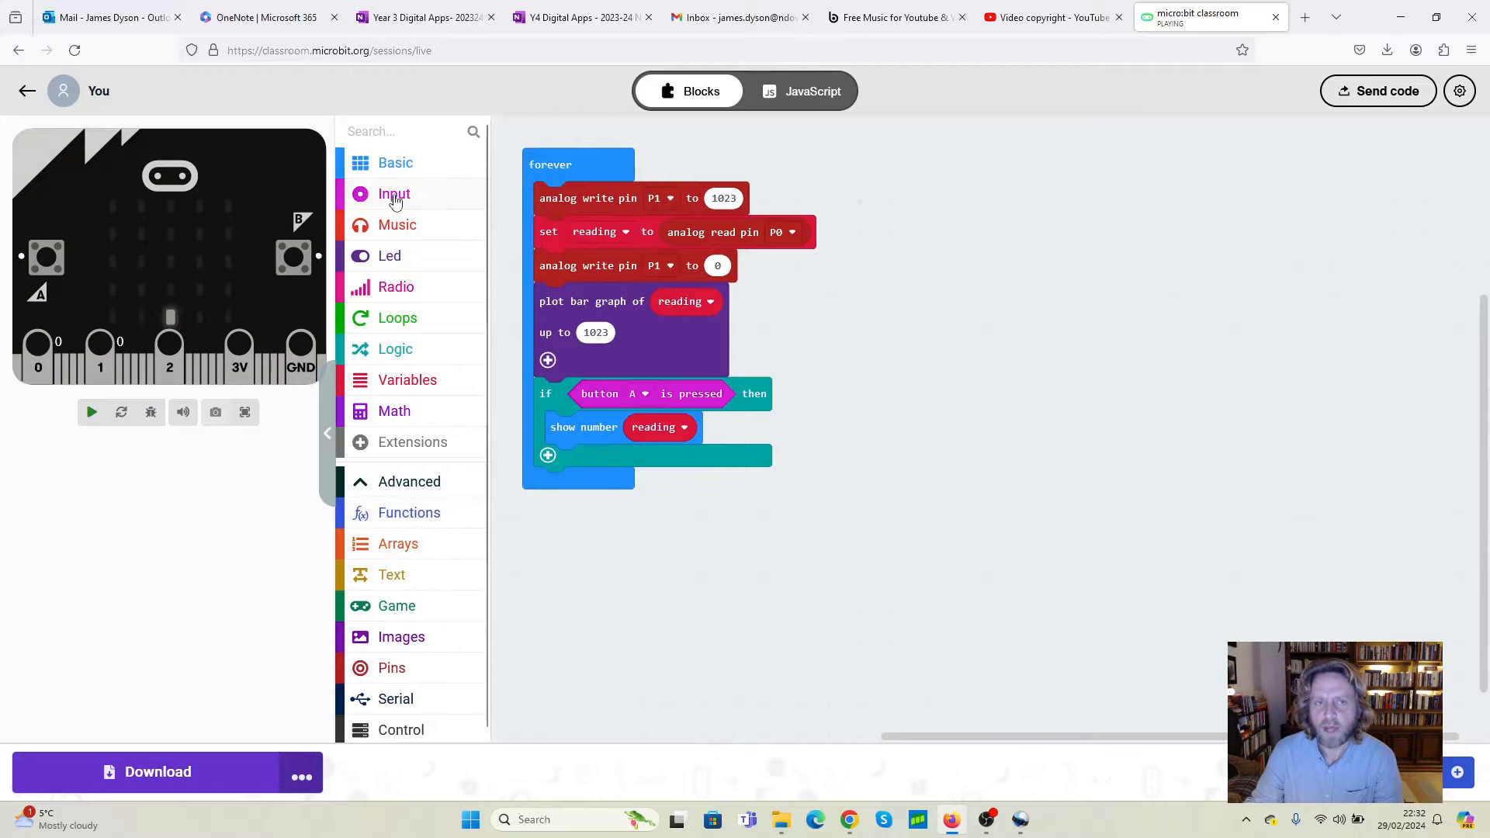
left_click(395, 163)
left_click_drag(547, 639, 600, 482)
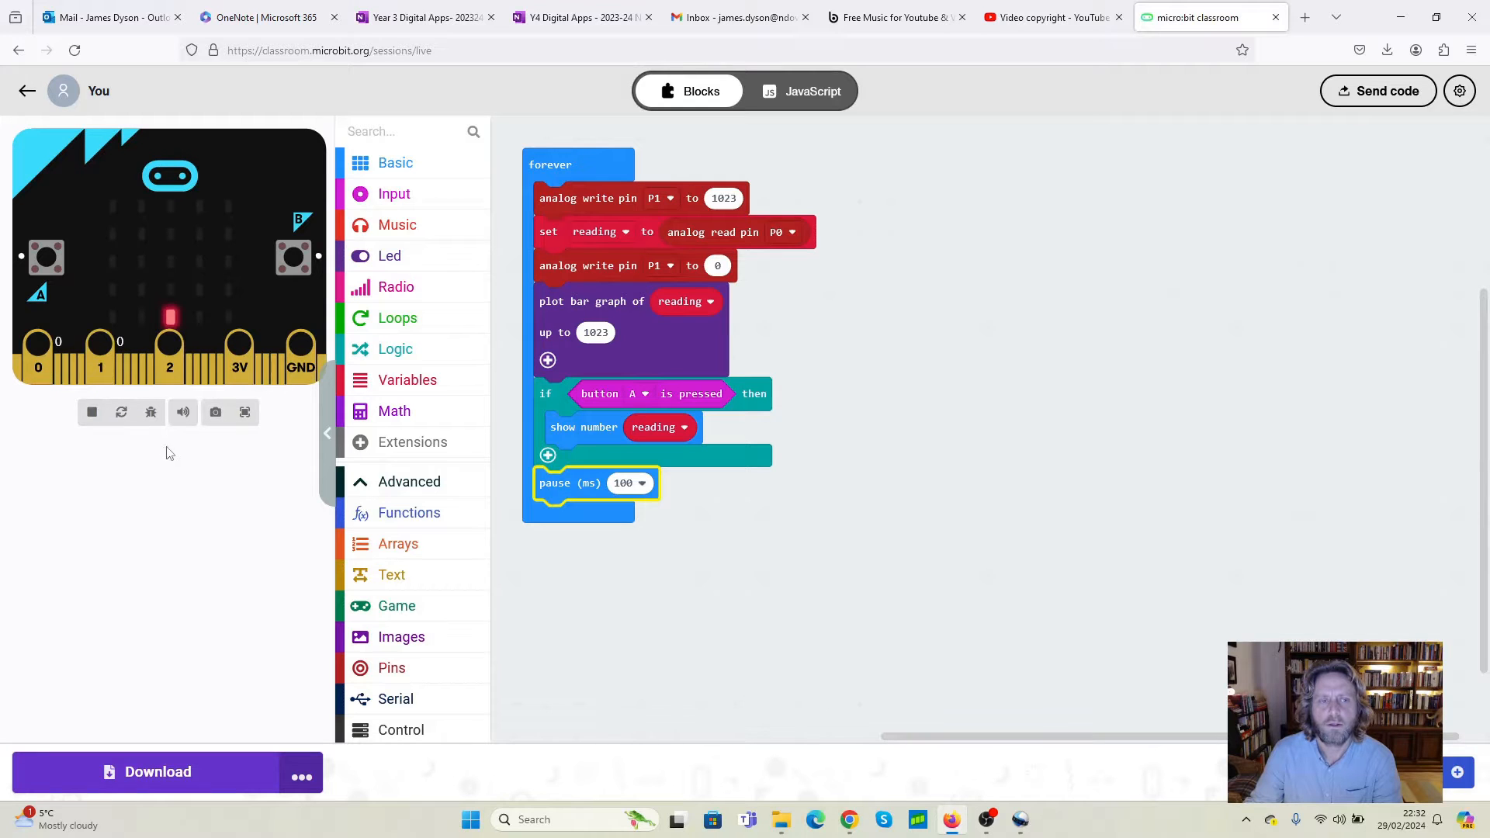
left_click(49, 261)
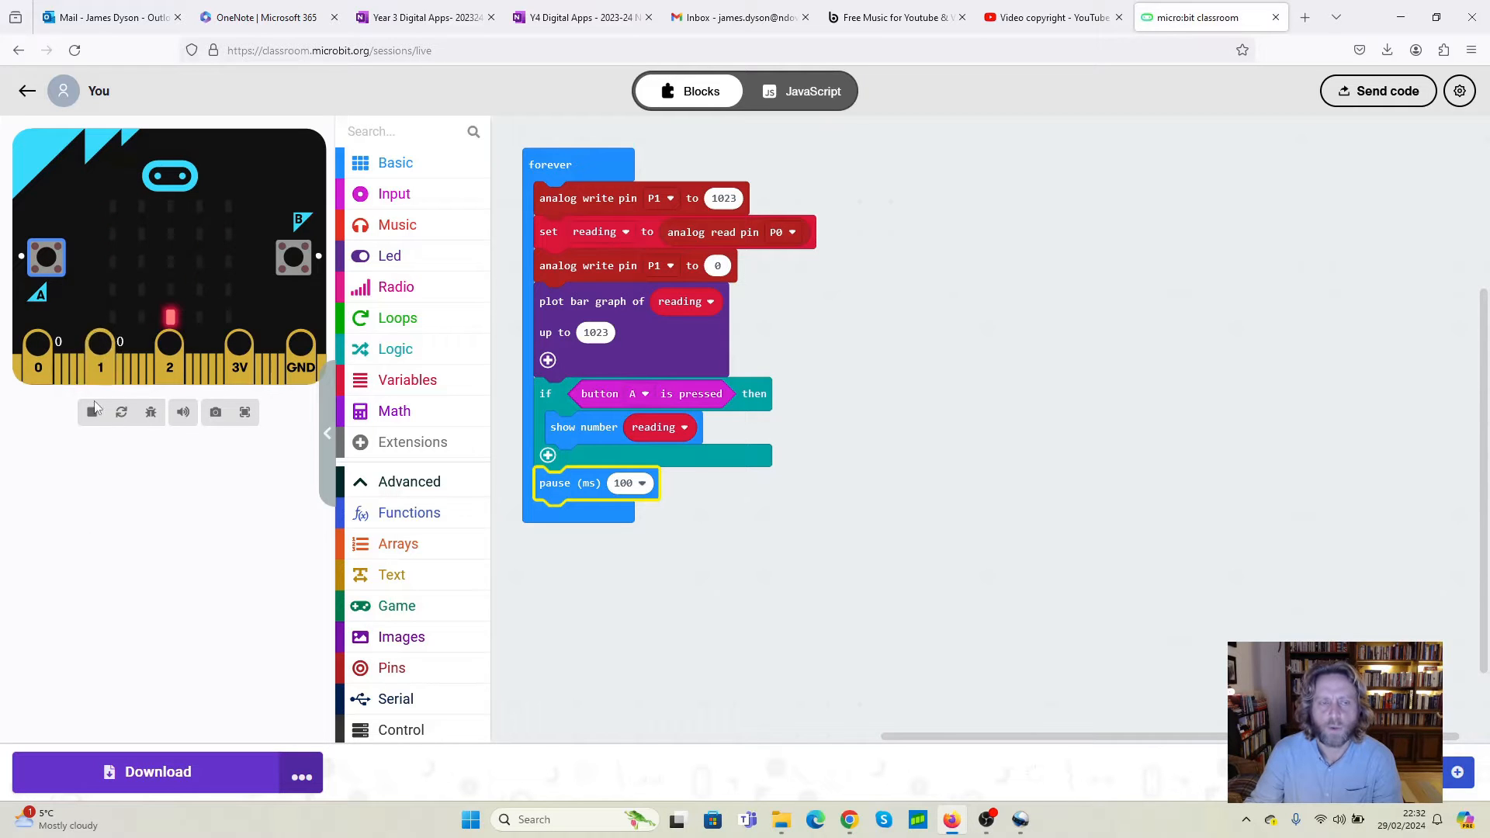
left_click(47, 261)
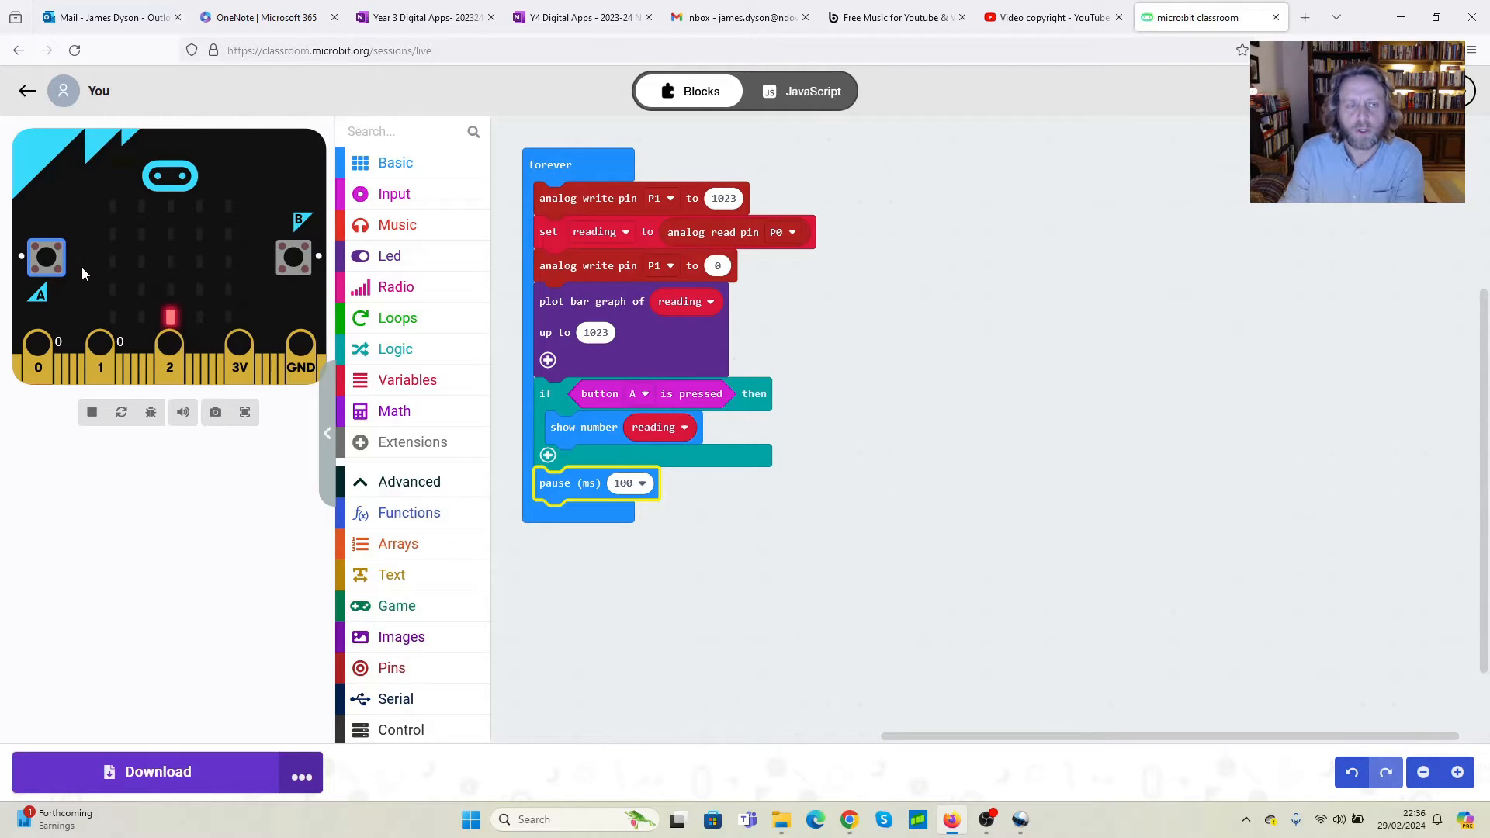
left_click(44, 258)
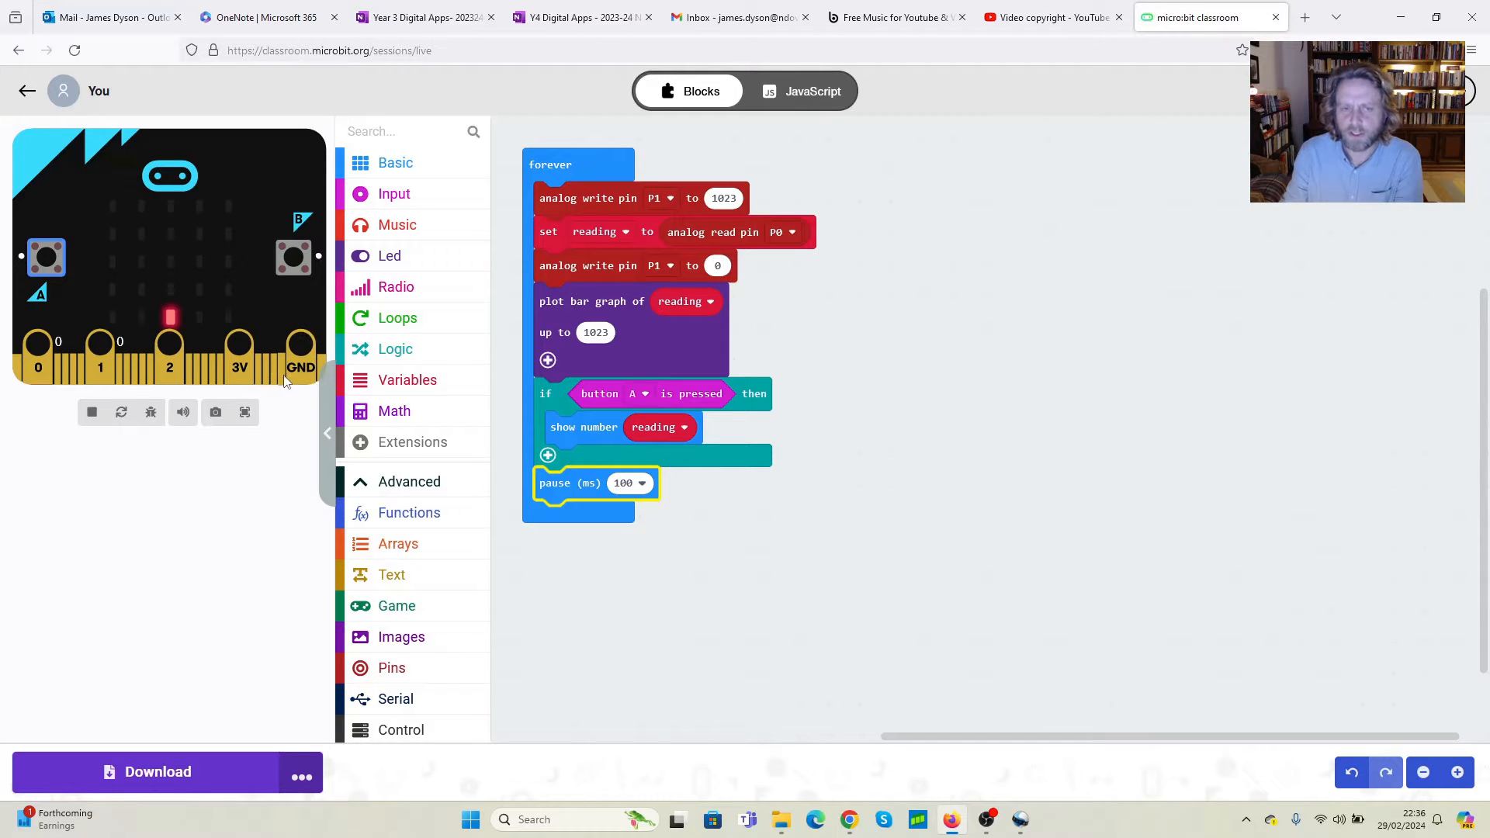
Step: Add a second if block with a less-than comparison as its condition
left_click(403, 353)
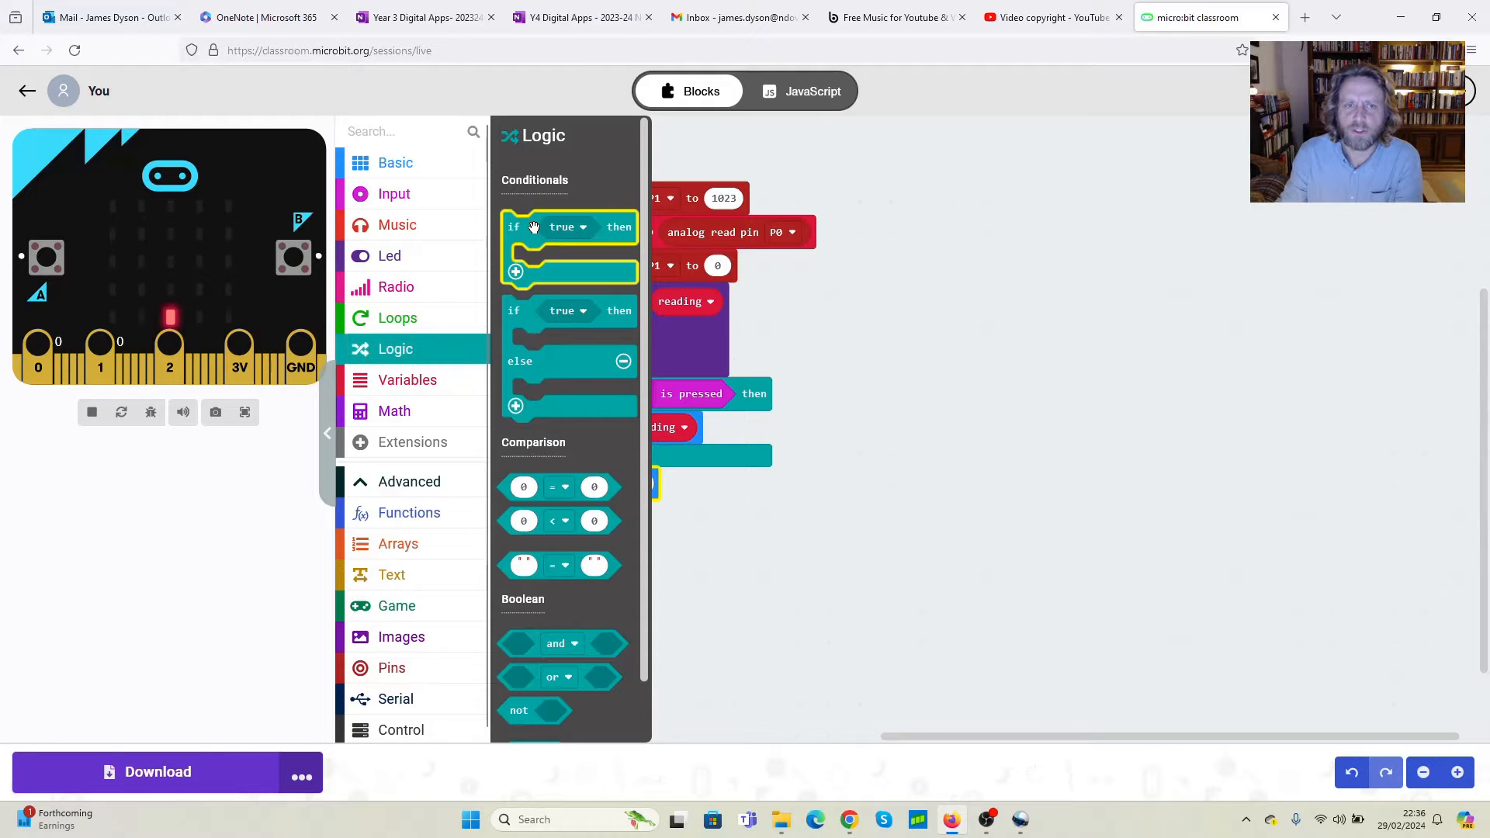
mouse_move(531, 229)
left_mouse_down()
mouse_move(569, 522)
mouse_move(565, 485)
mouse_move(588, 557)
left_mouse_up()
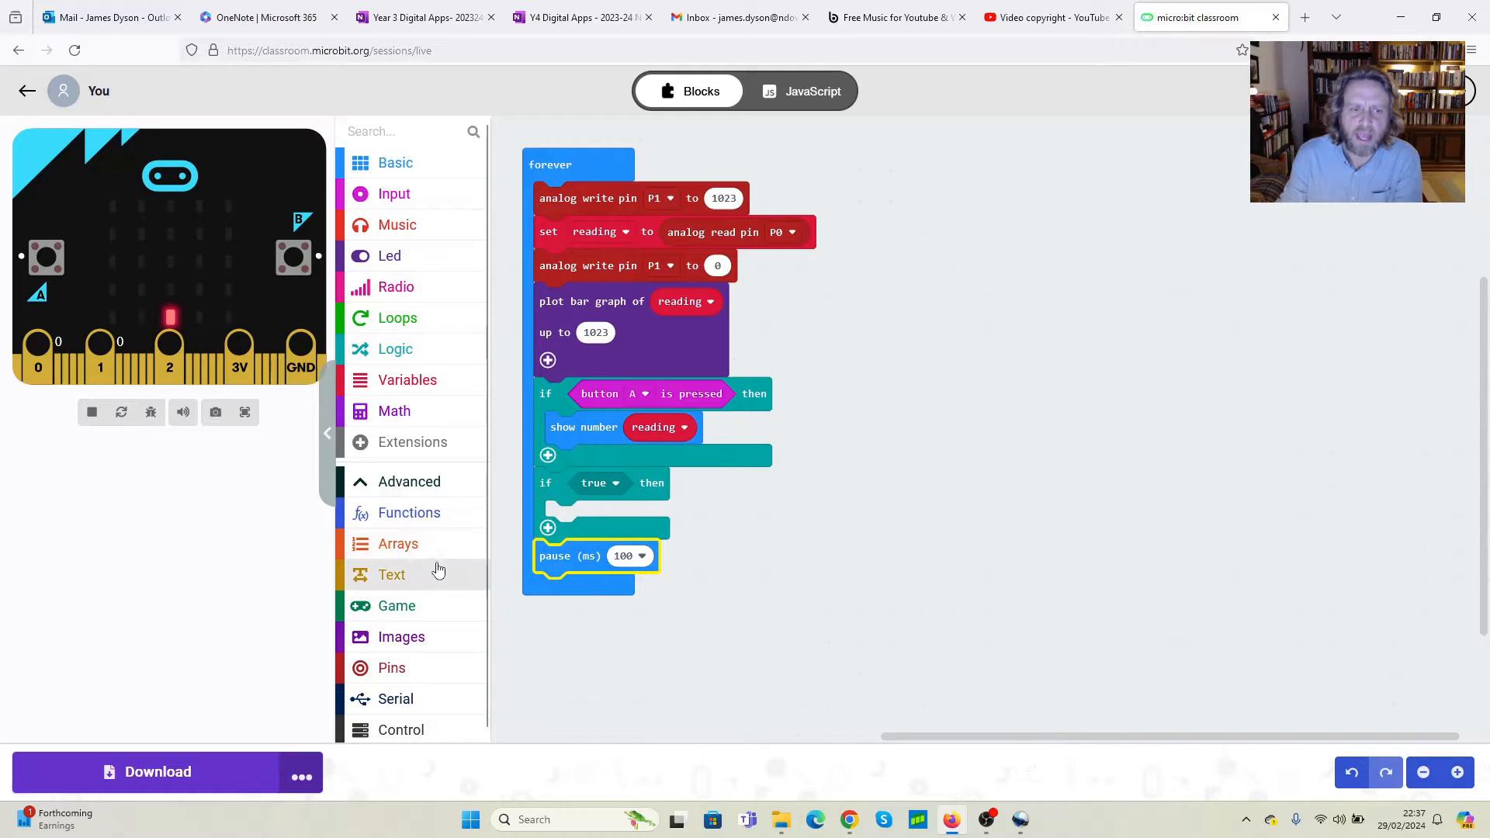
left_click(395, 349)
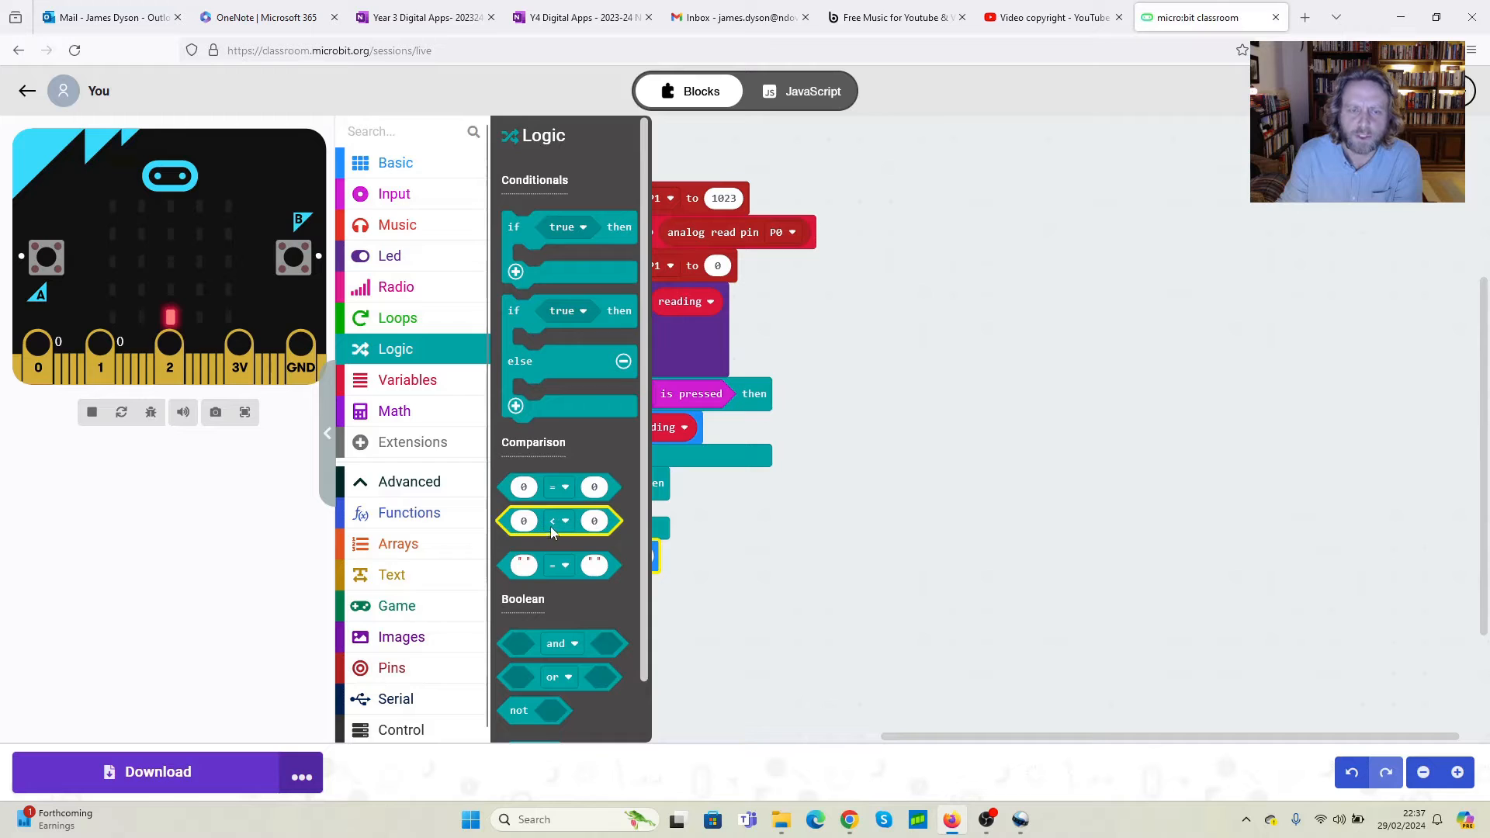
left_click_drag(537, 522, 619, 487)
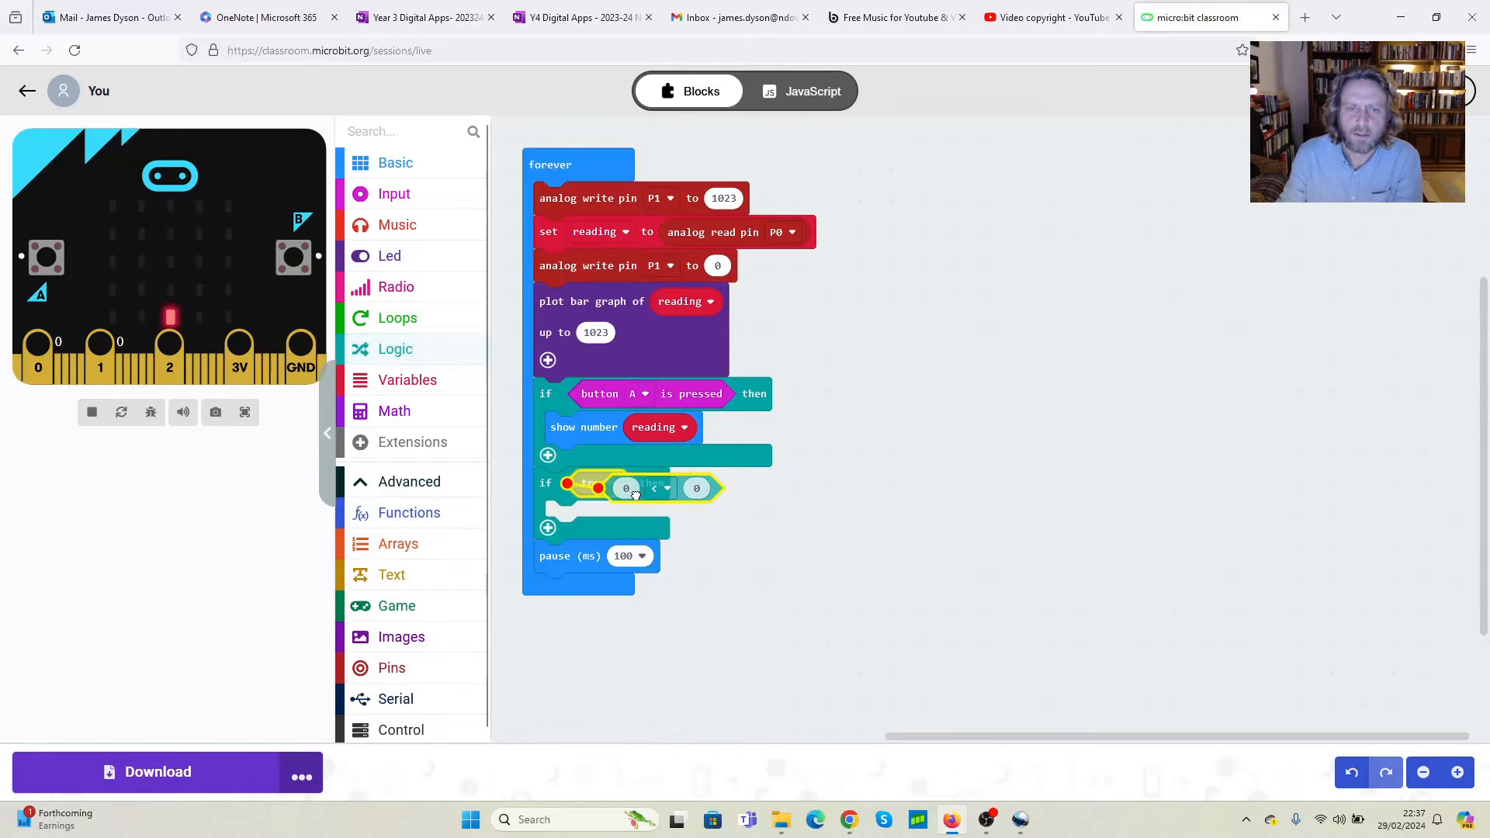
Step: Make the condition compare reading against a threshold of 500
left_click(407, 379)
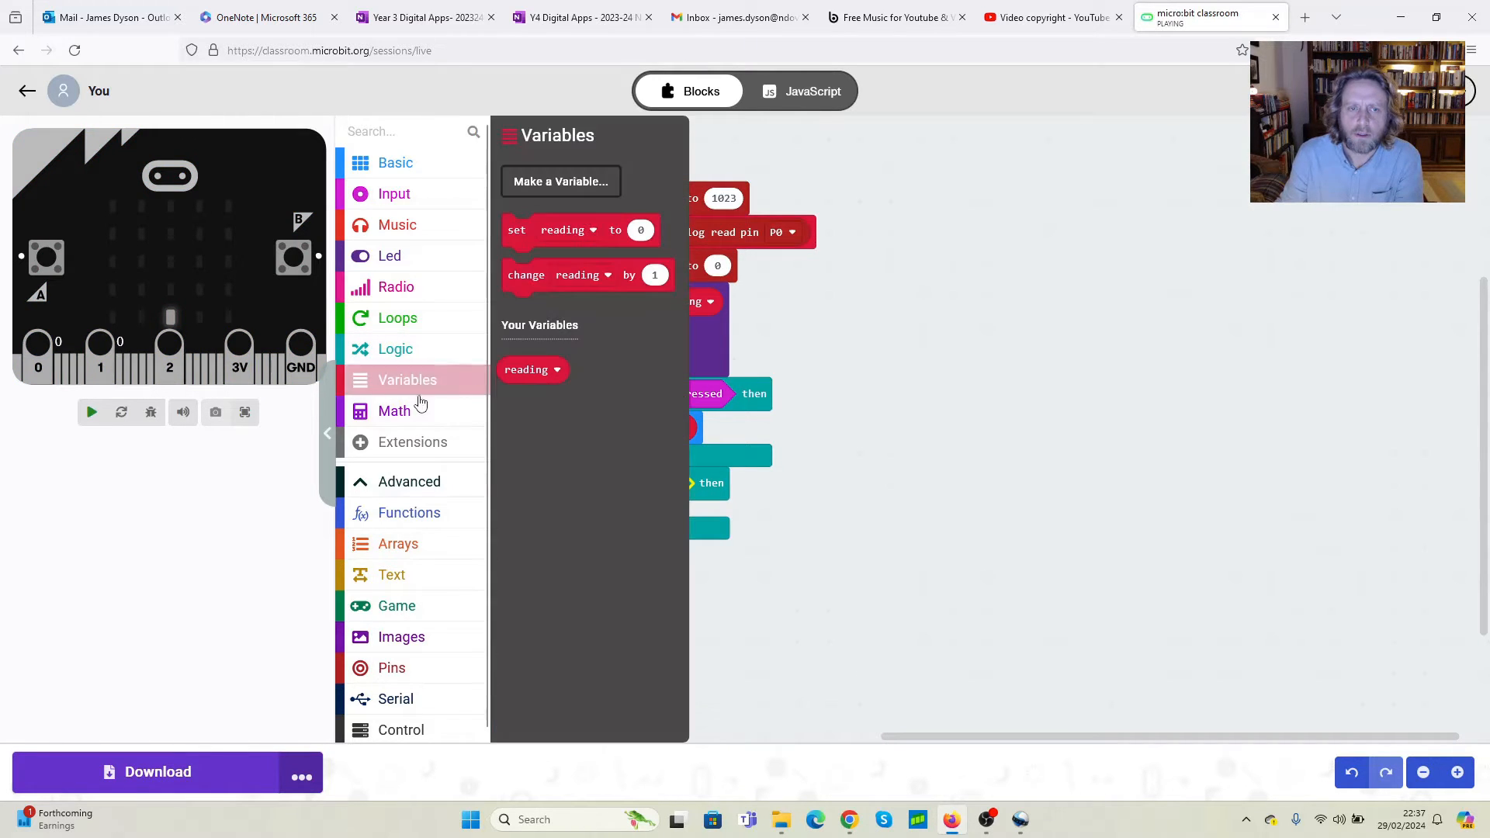
mouse_move(533, 371)
left_mouse_down()
mouse_move(626, 495)
mouse_move(618, 486)
left_mouse_up()
left_click(717, 487)
type("500")
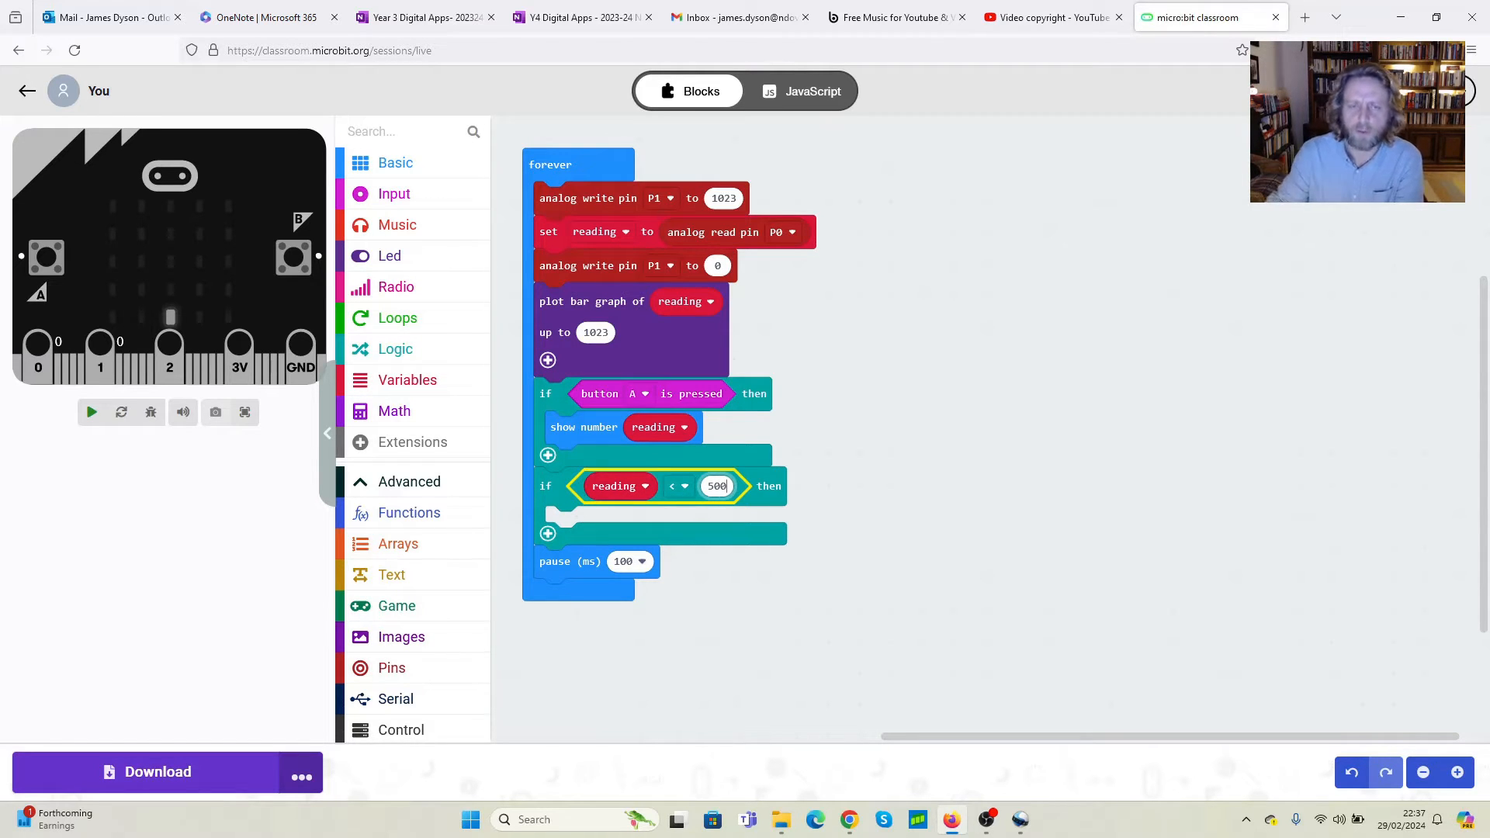
left_click(984, 516)
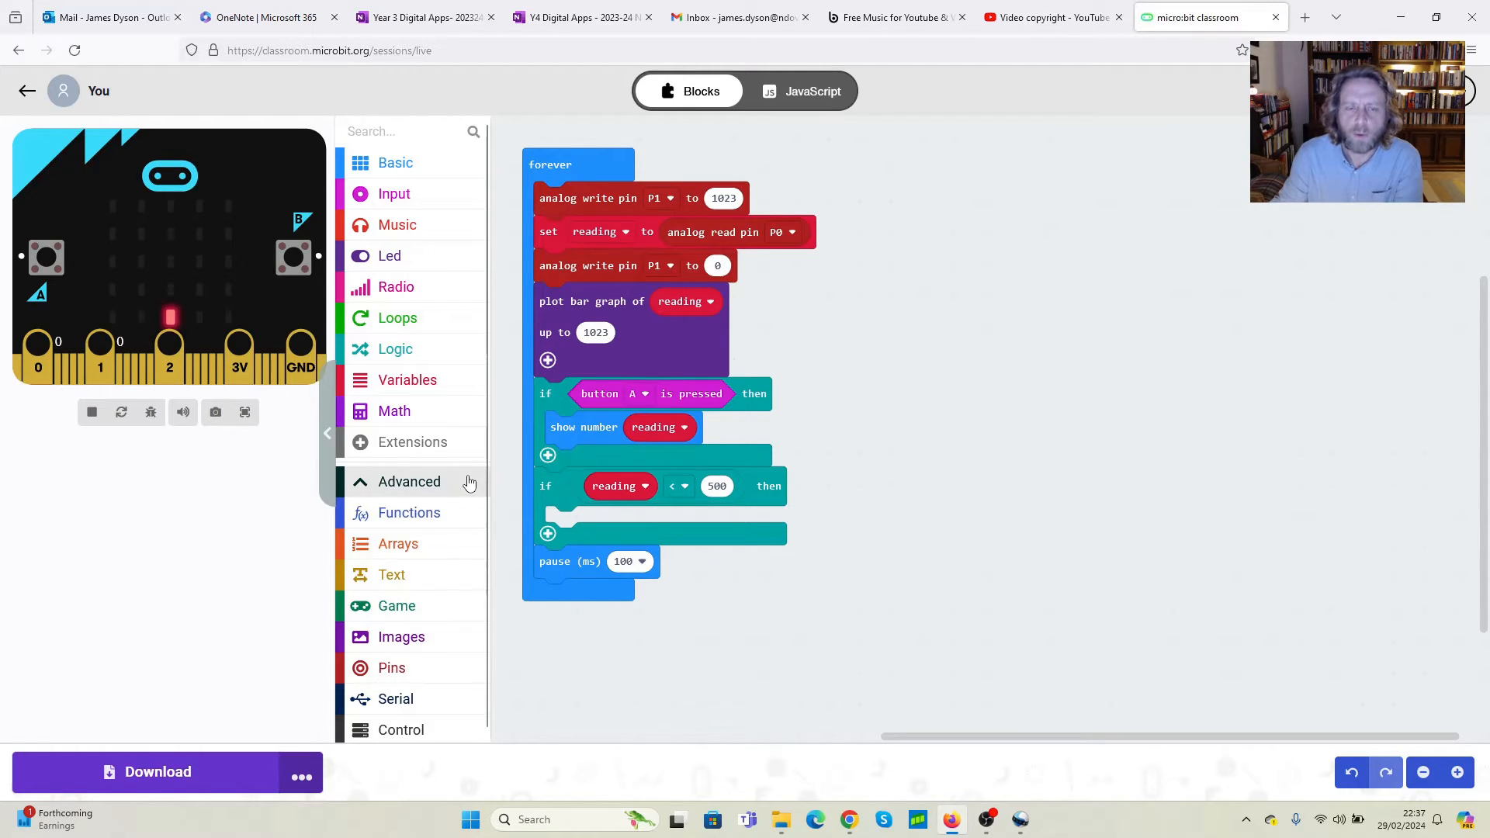
Step: Add a servo write to pin P2 with angle 0 inside the low-reading branch
left_click(391, 668)
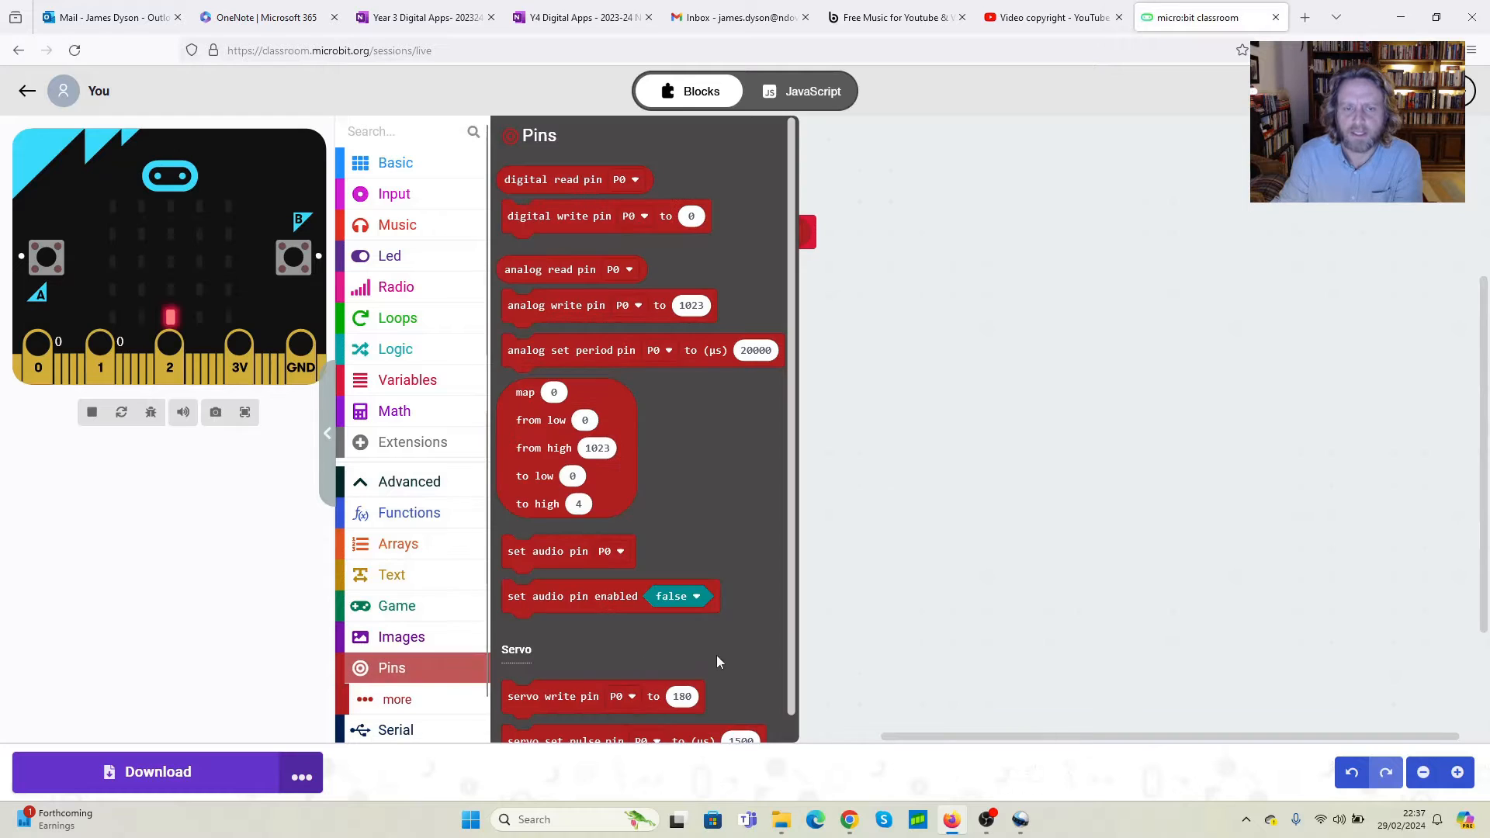
scroll(659, 625, "down", 1)
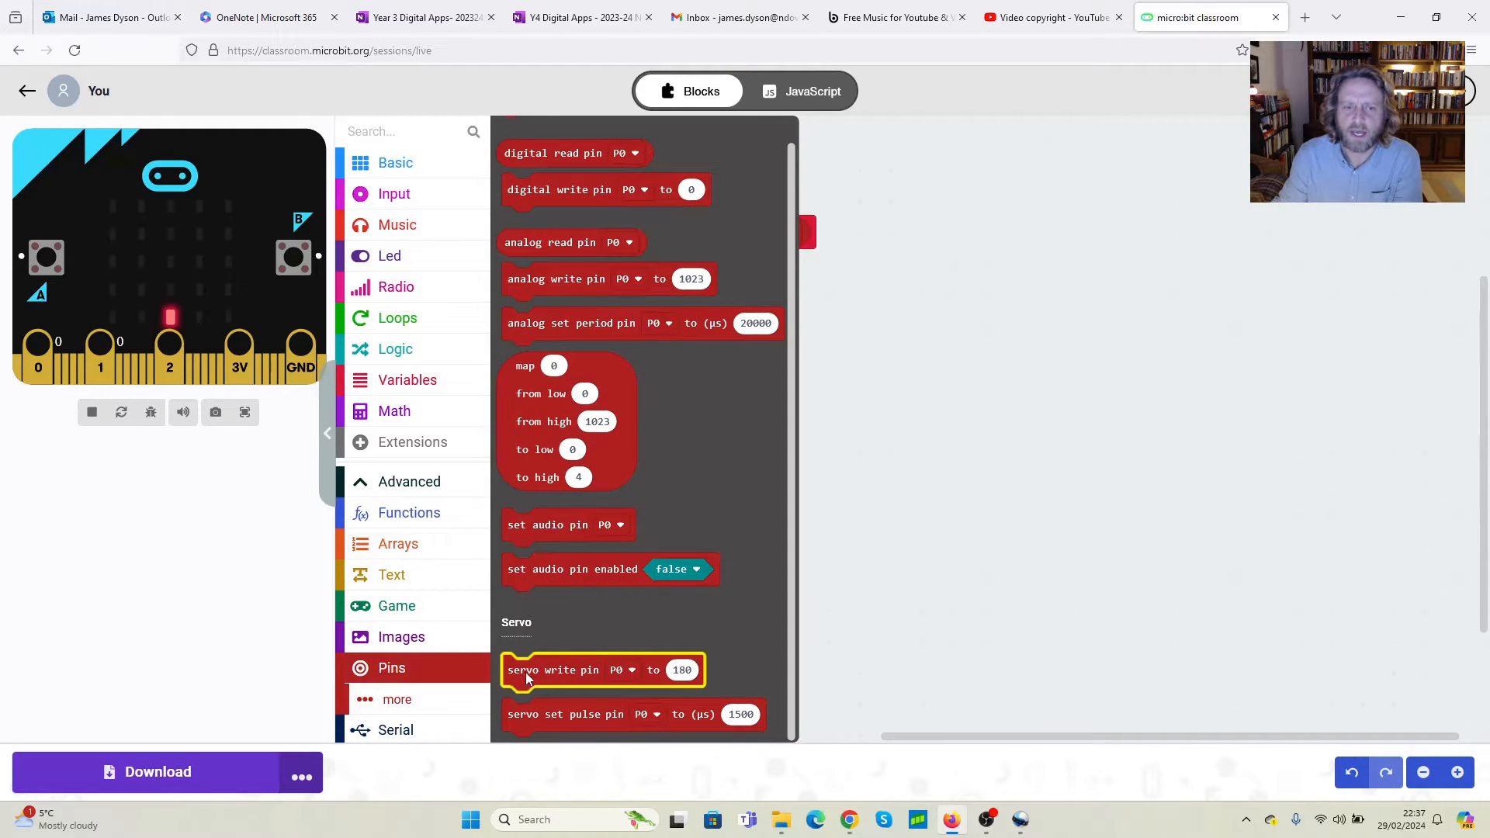
left_click_drag(532, 675, 571, 521)
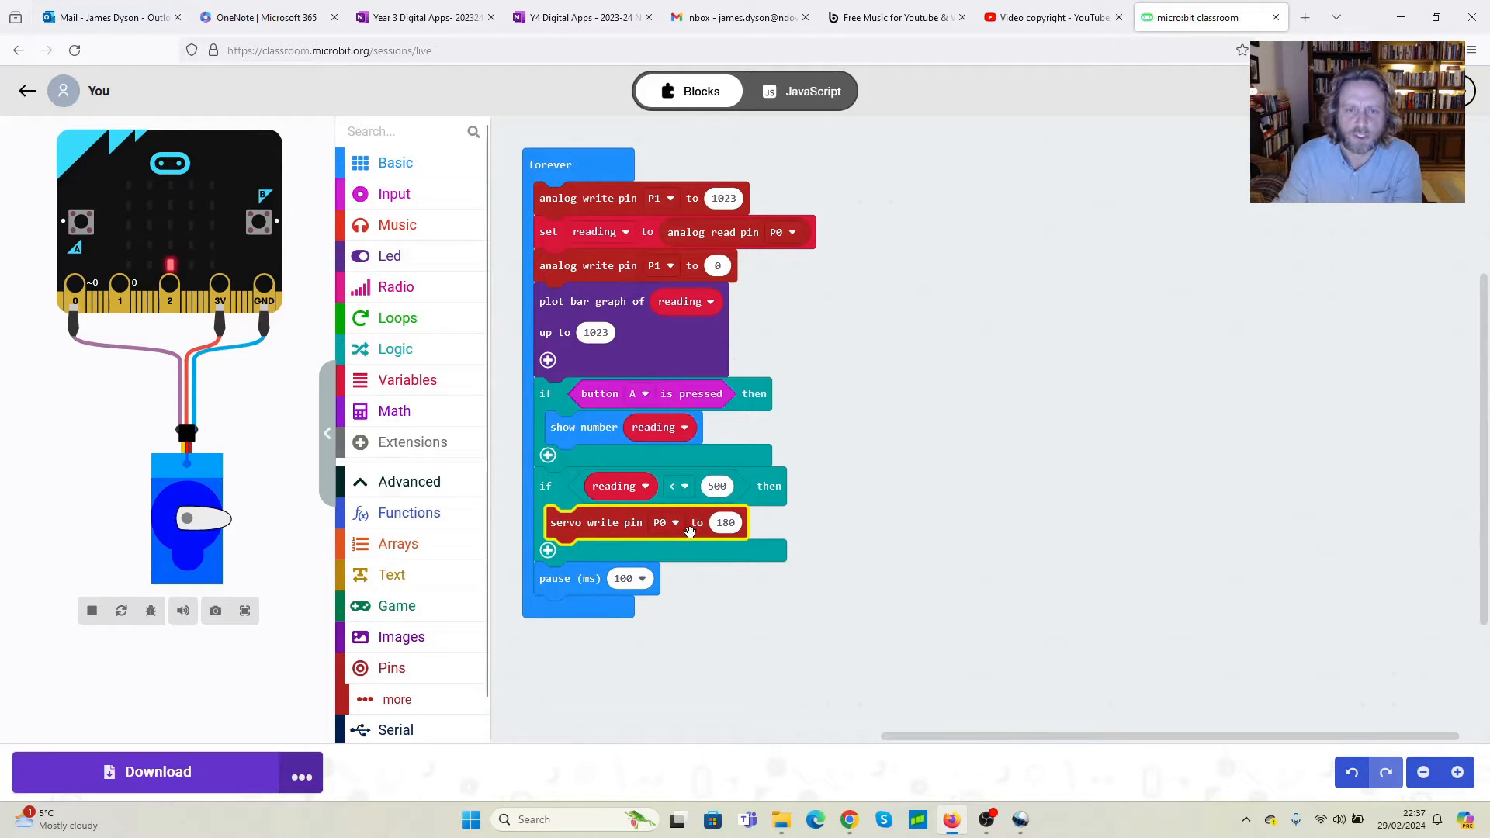
left_click(661, 522)
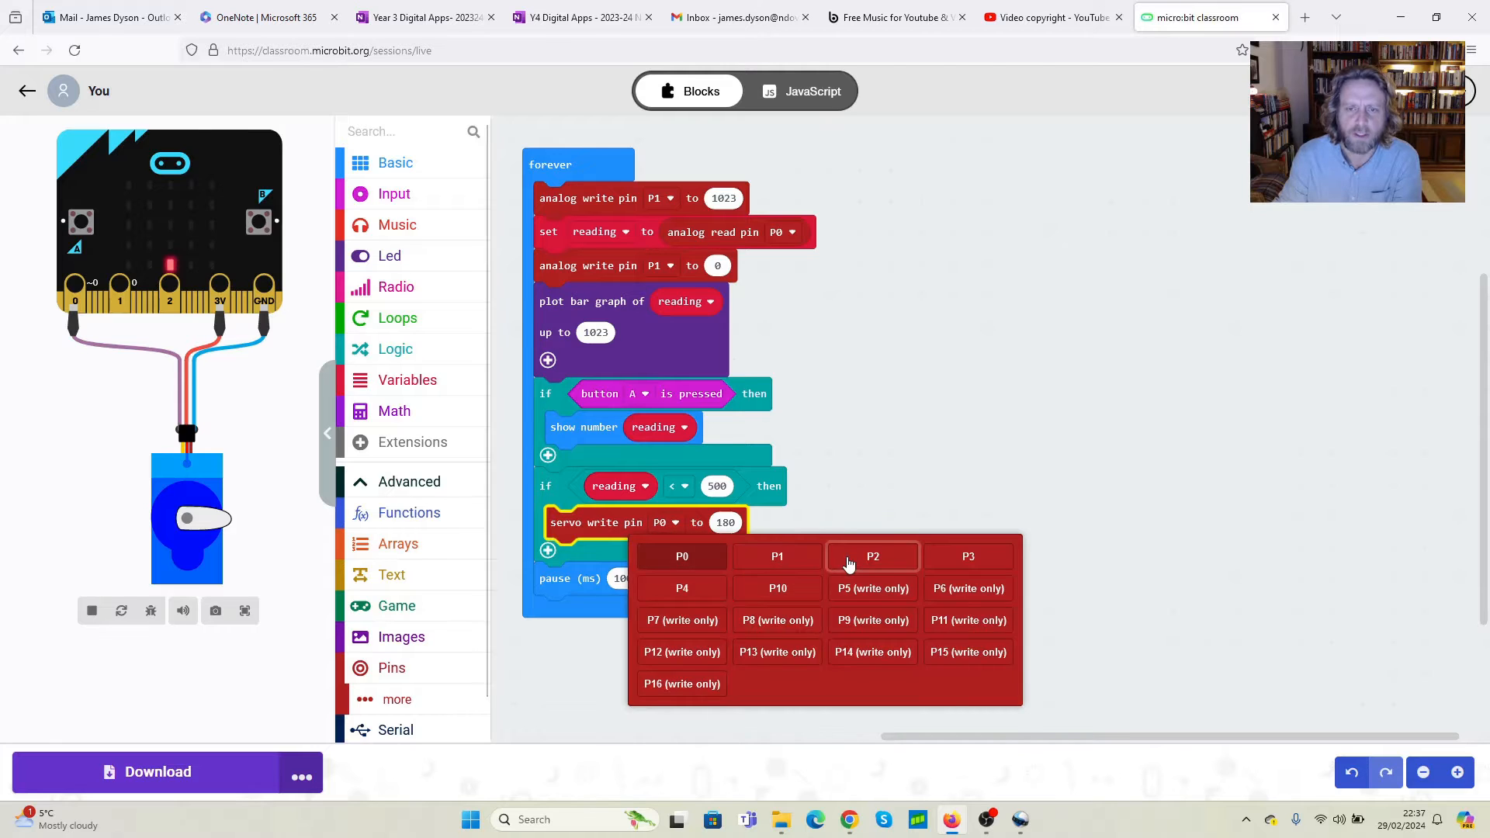
left_click(873, 556)
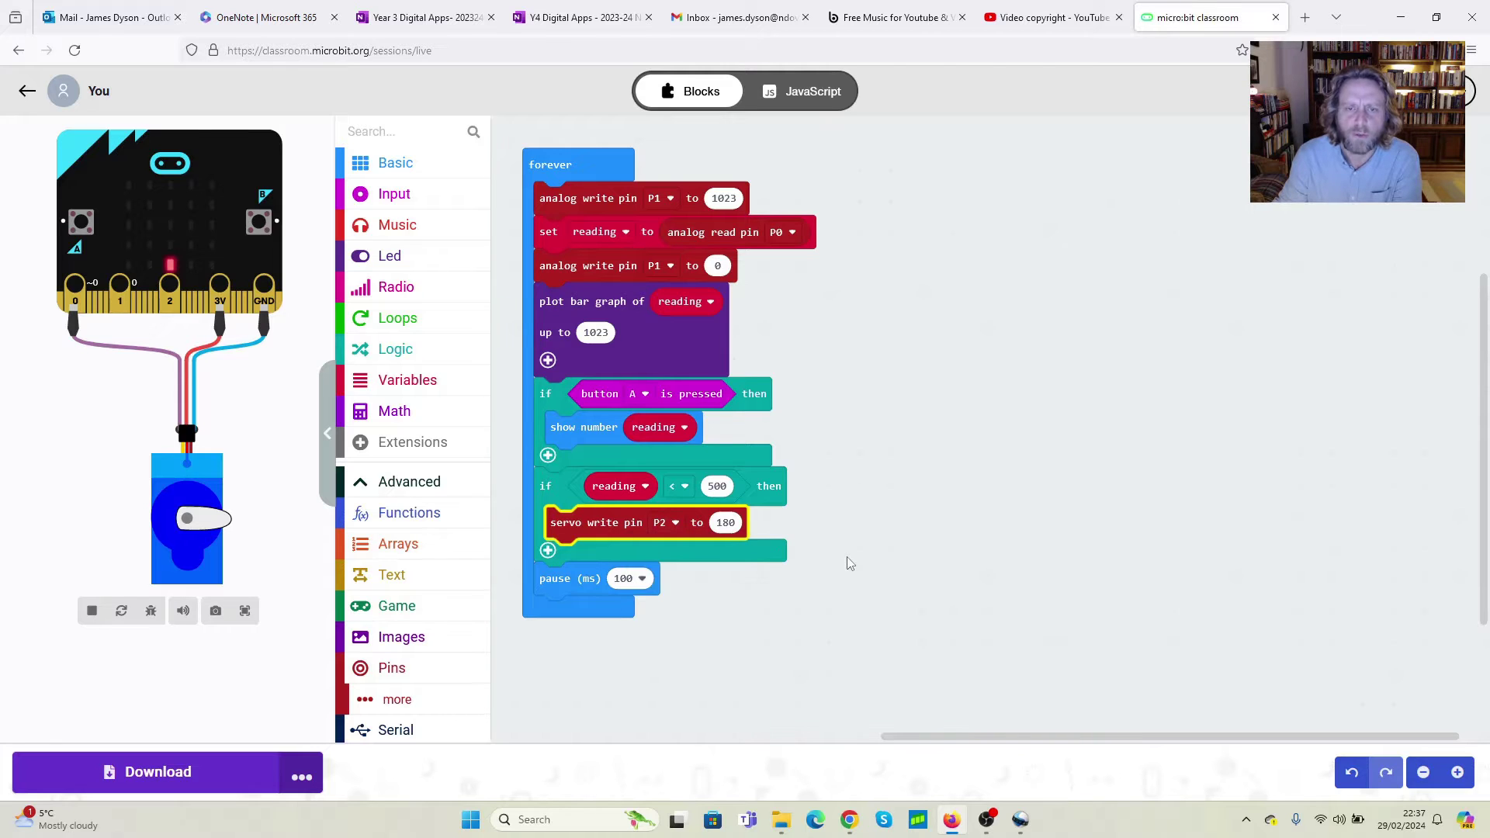
left_click(726, 522)
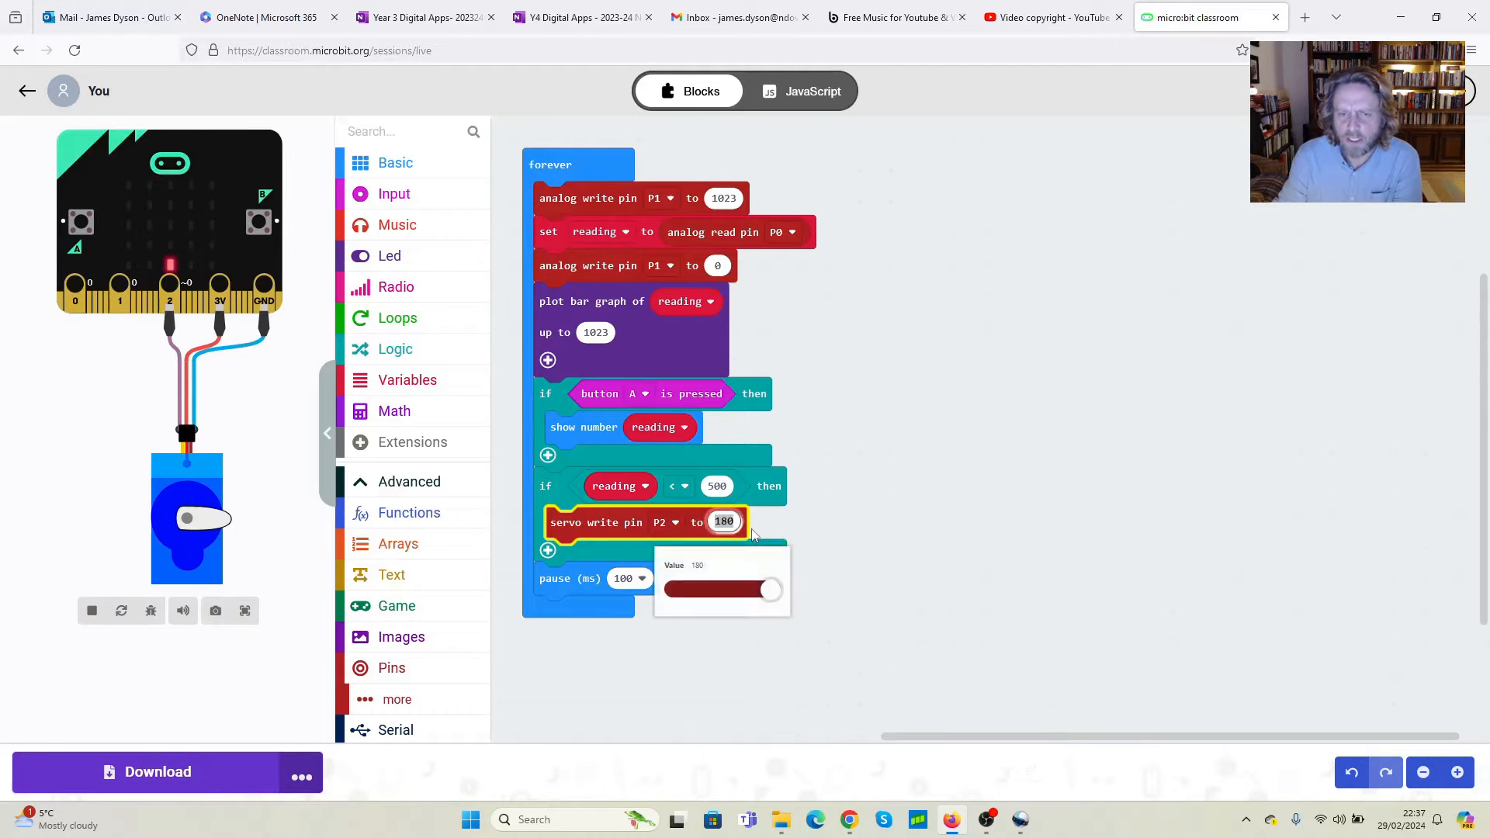
type("0")
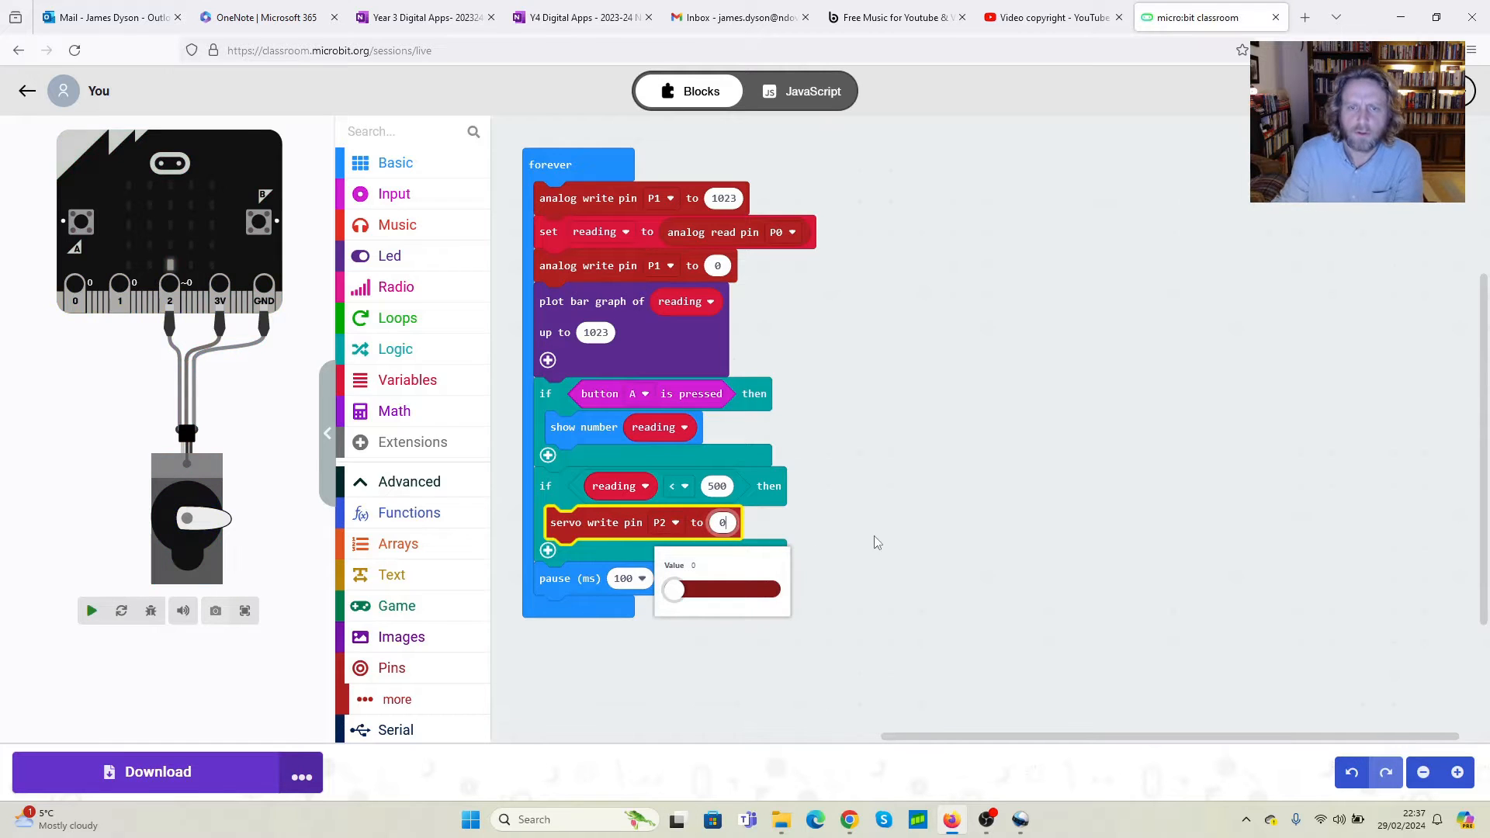
left_click(896, 543)
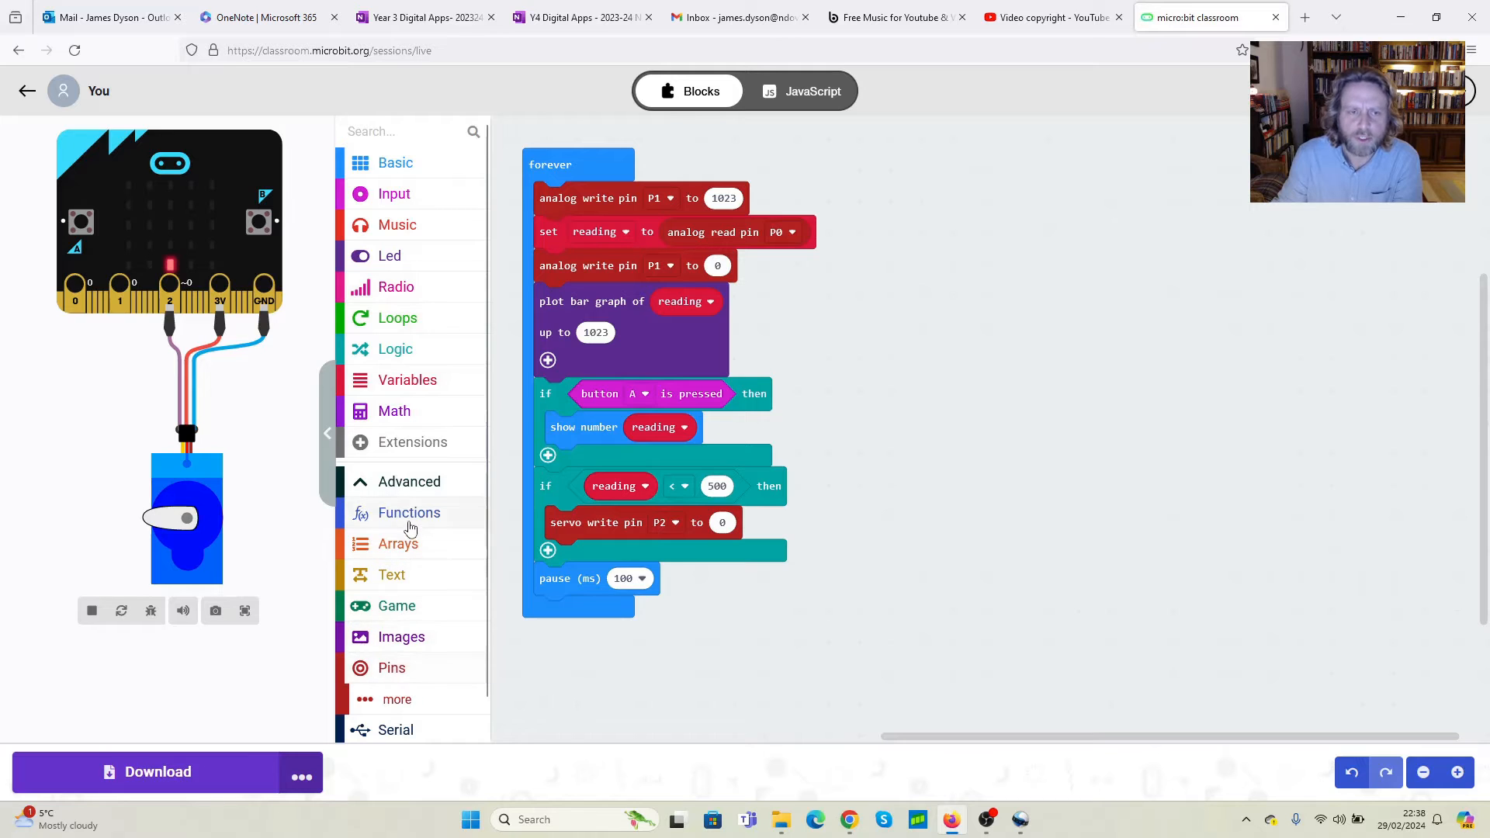
Step: Add a 3000 ms pause after the first servo move
left_click(395, 162)
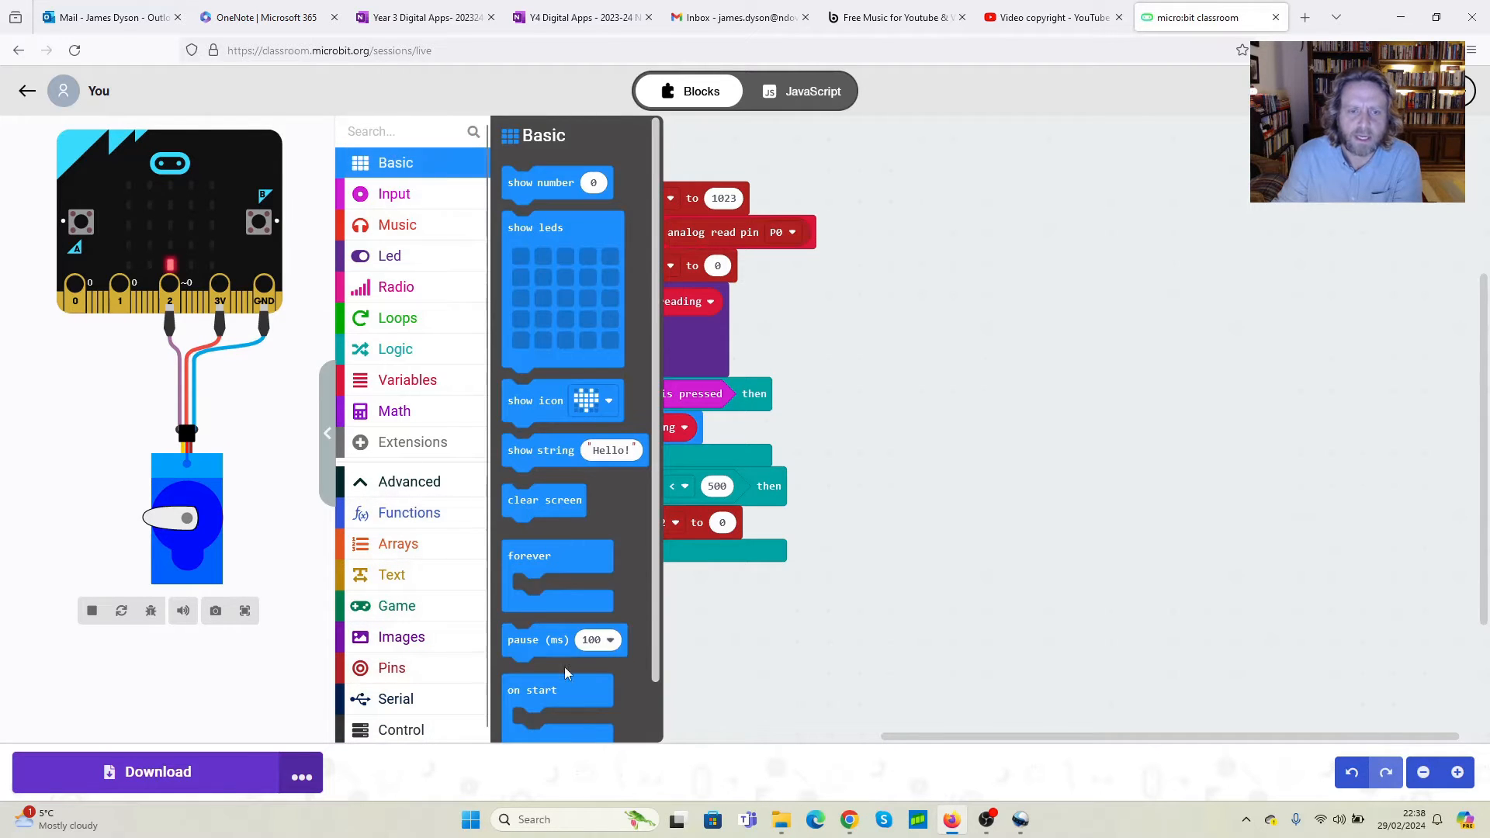
scroll(558, 559, "down", 2)
mouse_move(538, 578)
left_mouse_down()
mouse_move(626, 573)
mouse_move(617, 556)
left_mouse_up()
left_click(642, 555)
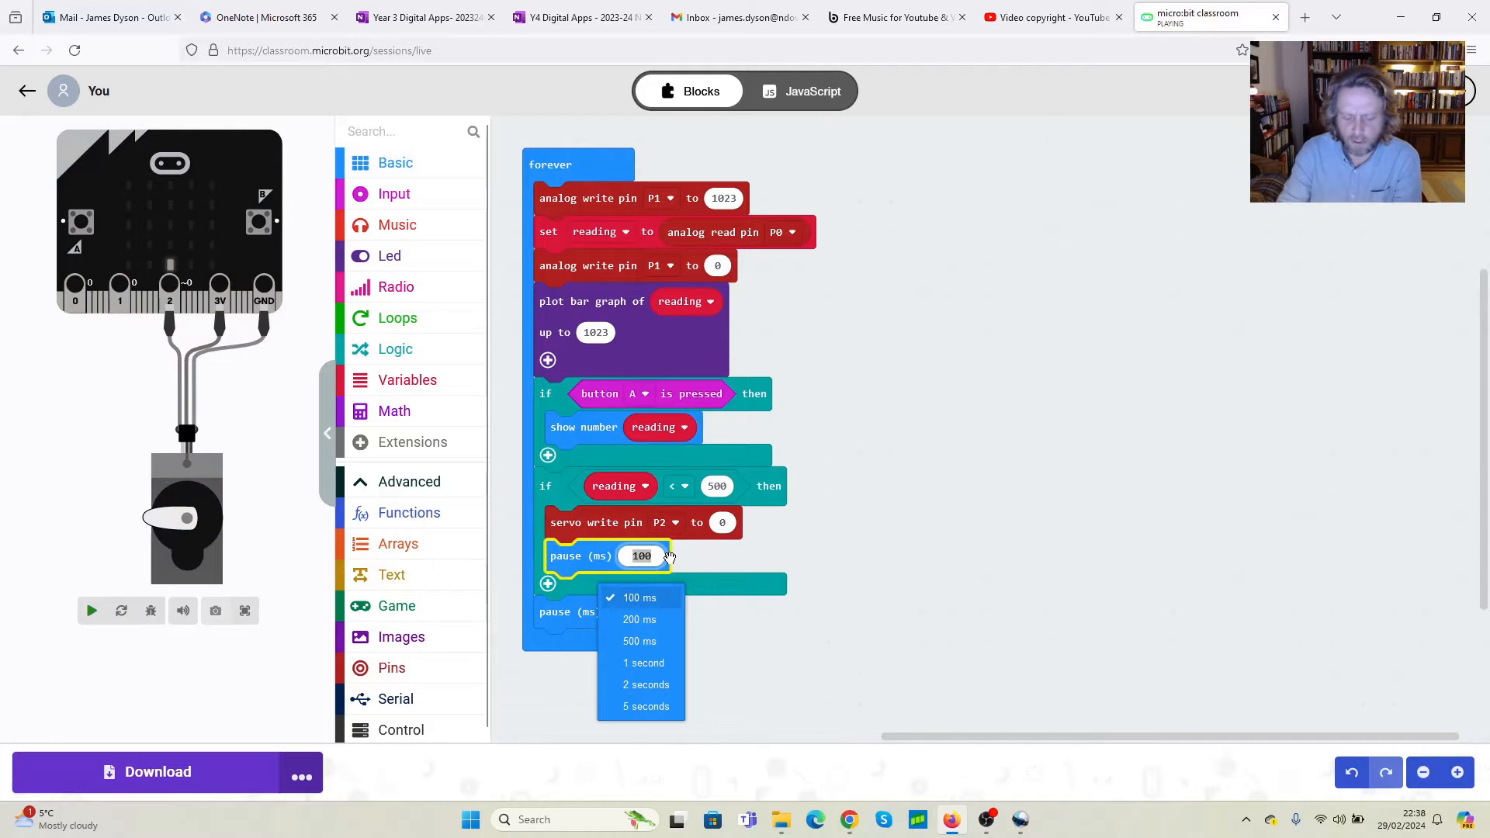
type("3000")
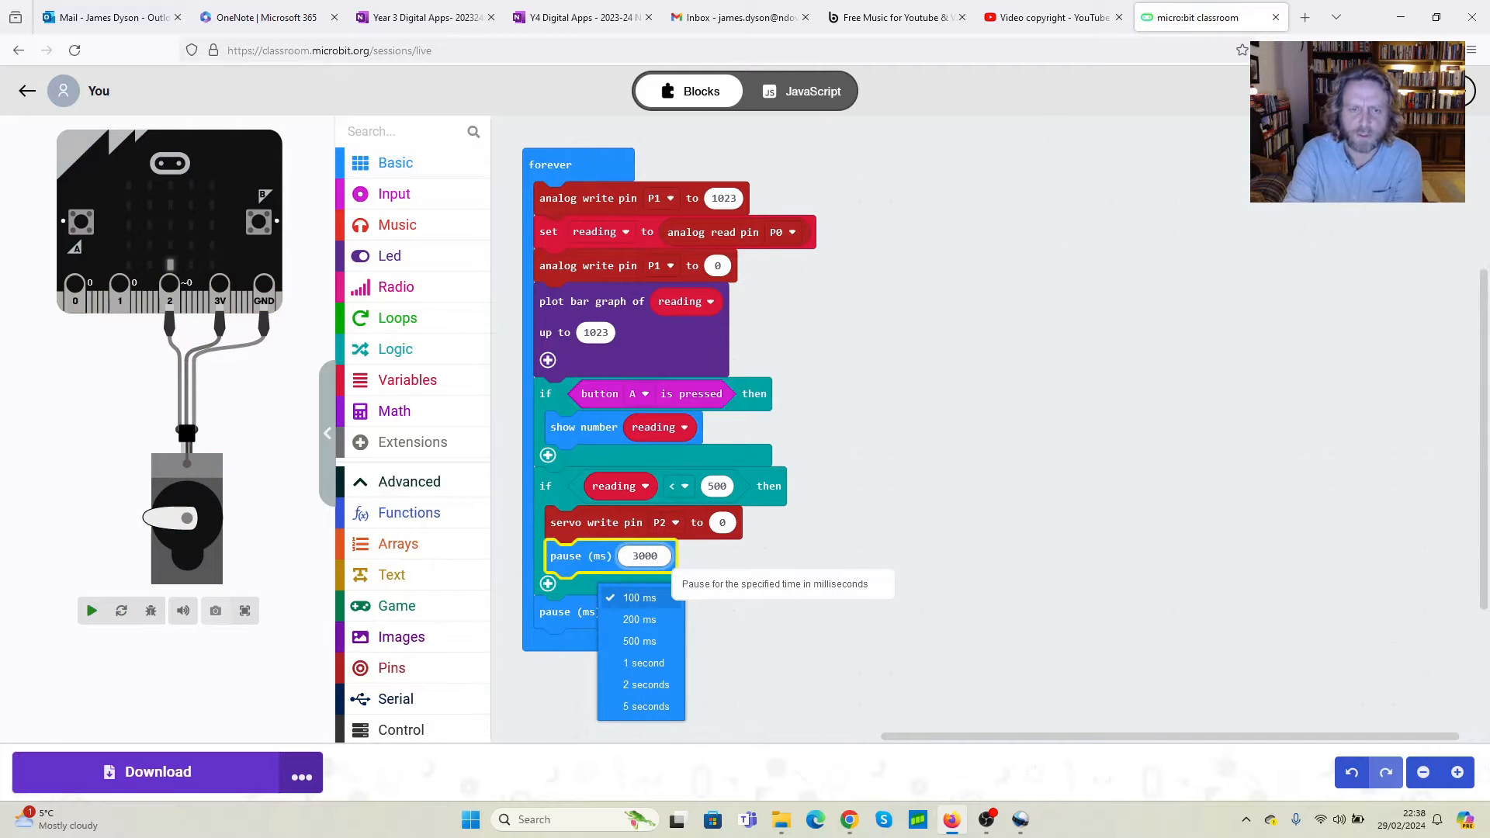
left_click(873, 548)
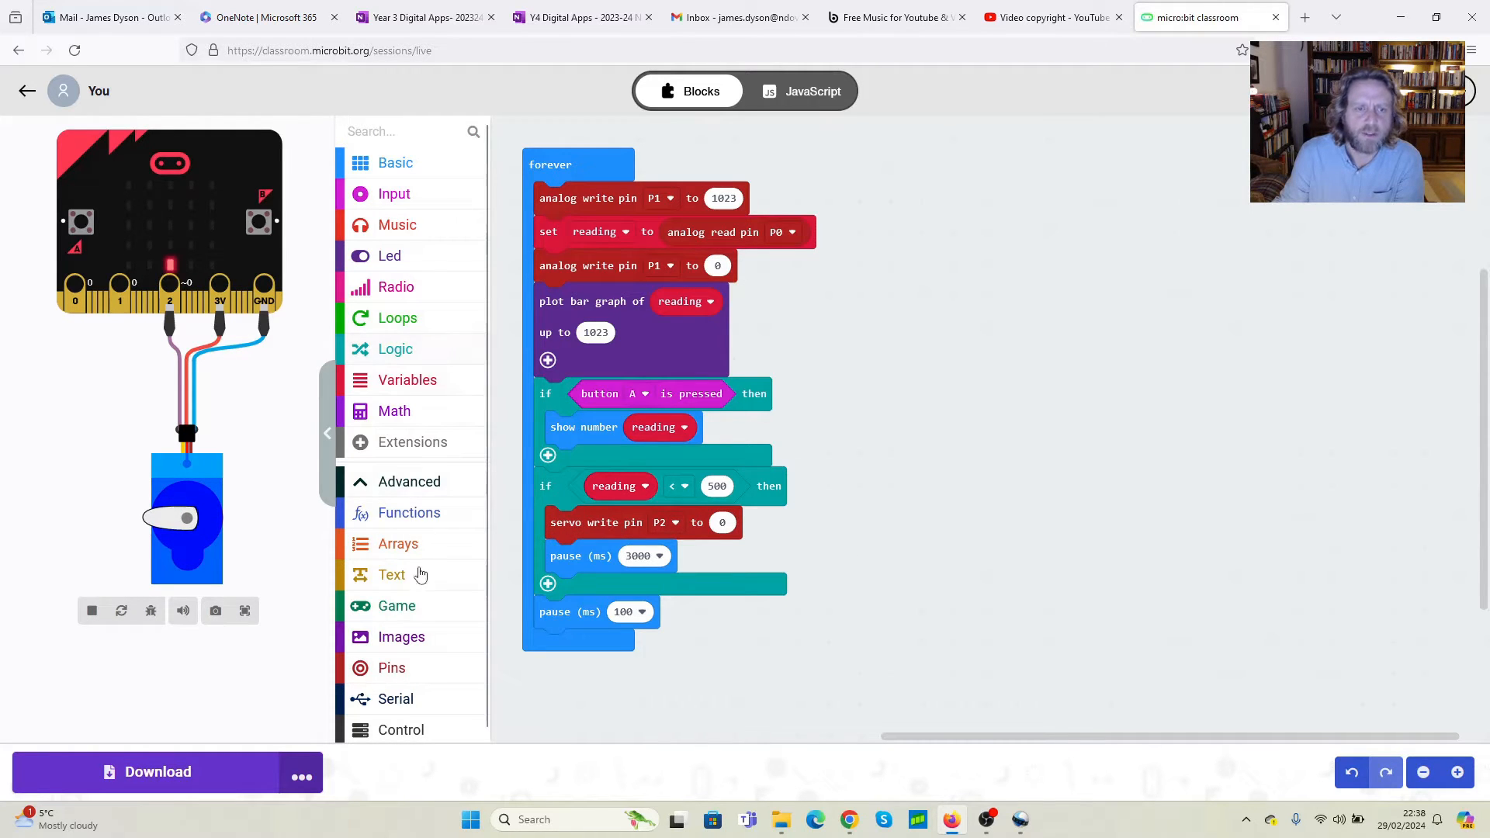
Step: Add a second servo write to pin P2 at angle 80 and run the simulator
left_click(401, 667)
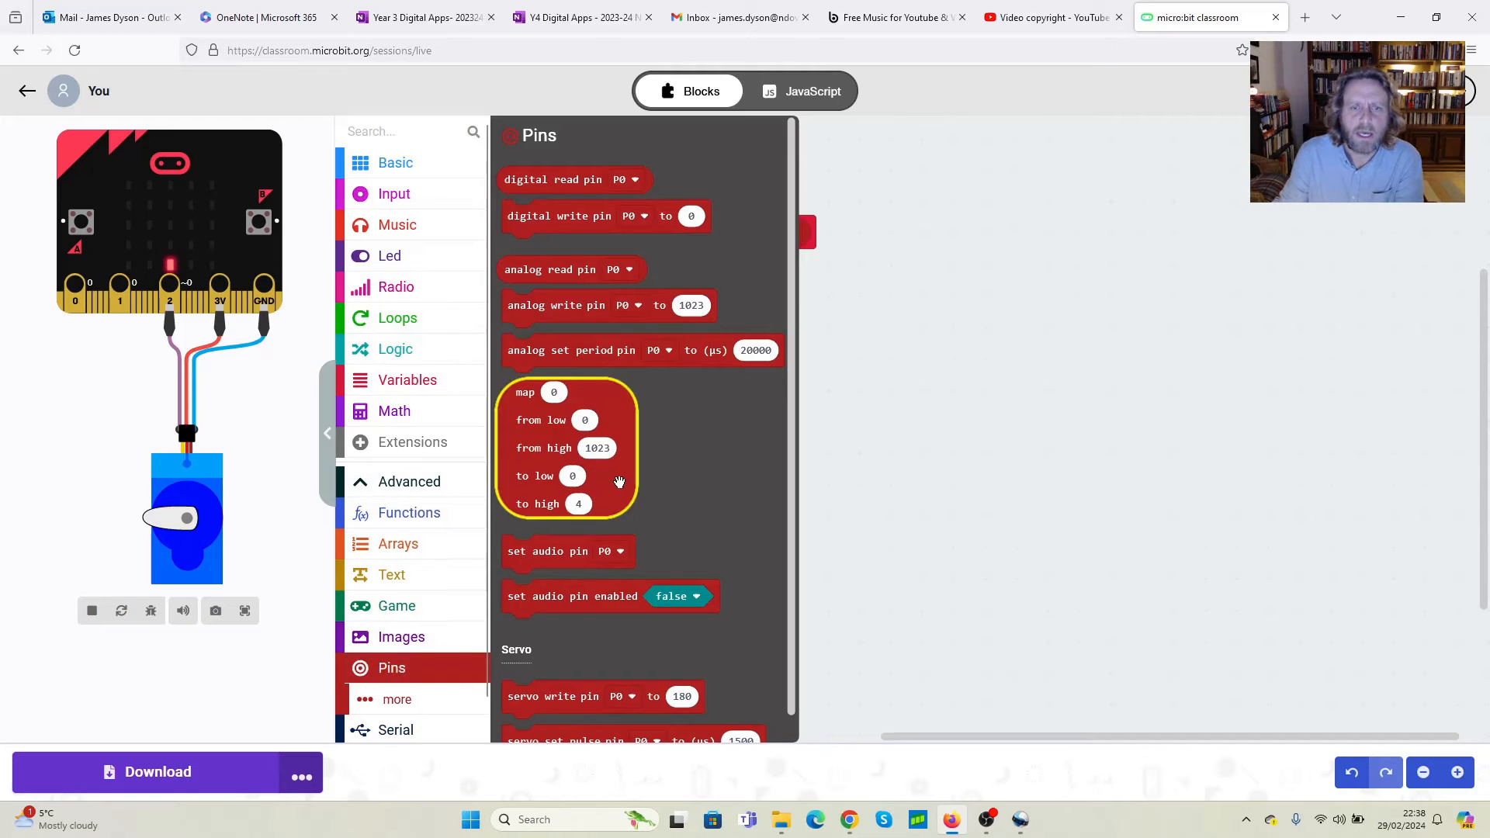
scroll(617, 559, "down", 1)
mouse_move(530, 696)
left_mouse_down()
mouse_move(666, 674)
mouse_move(669, 596)
left_mouse_up()
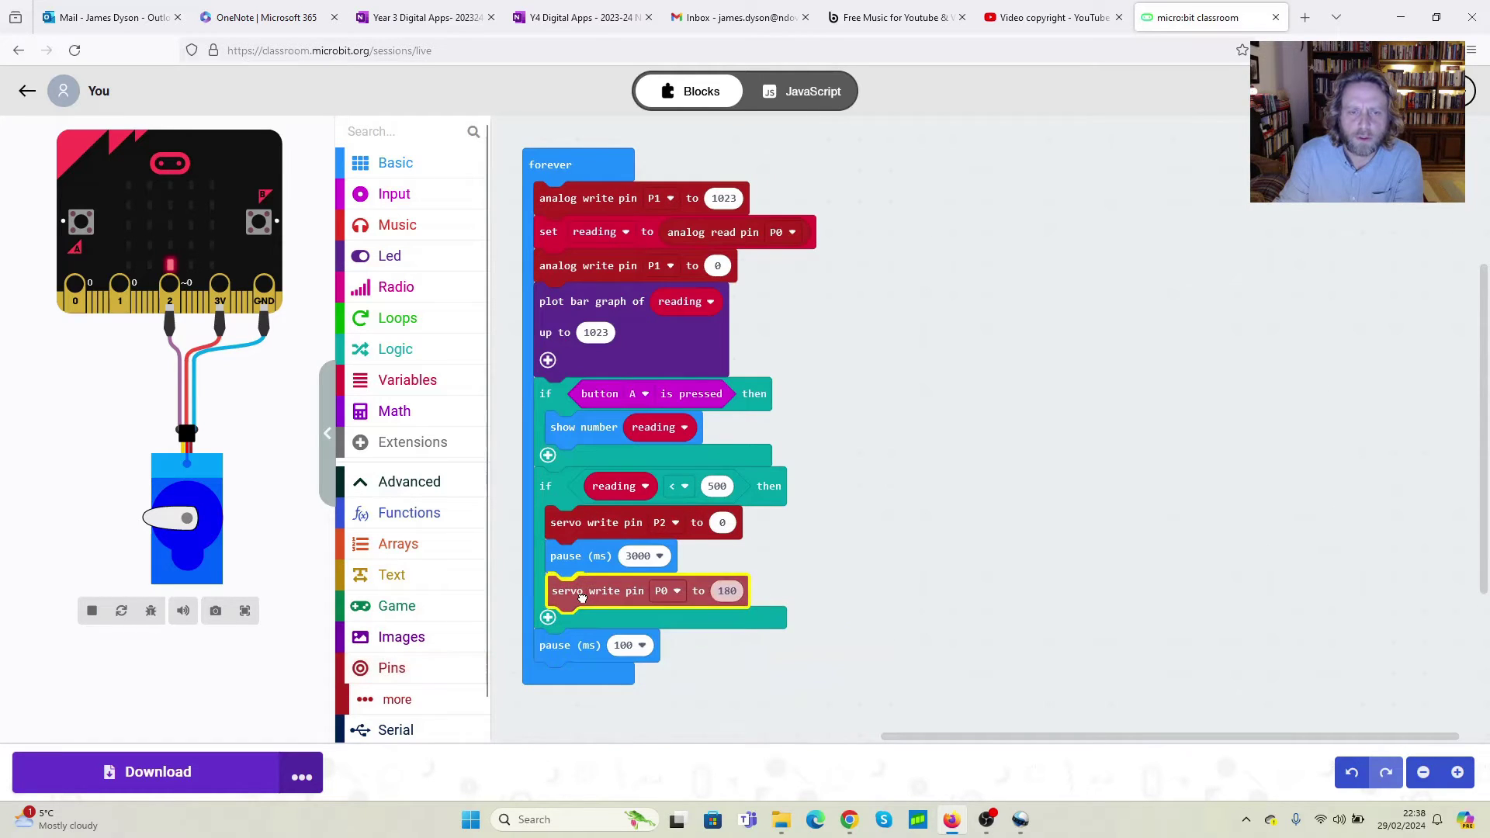
left_click(665, 591)
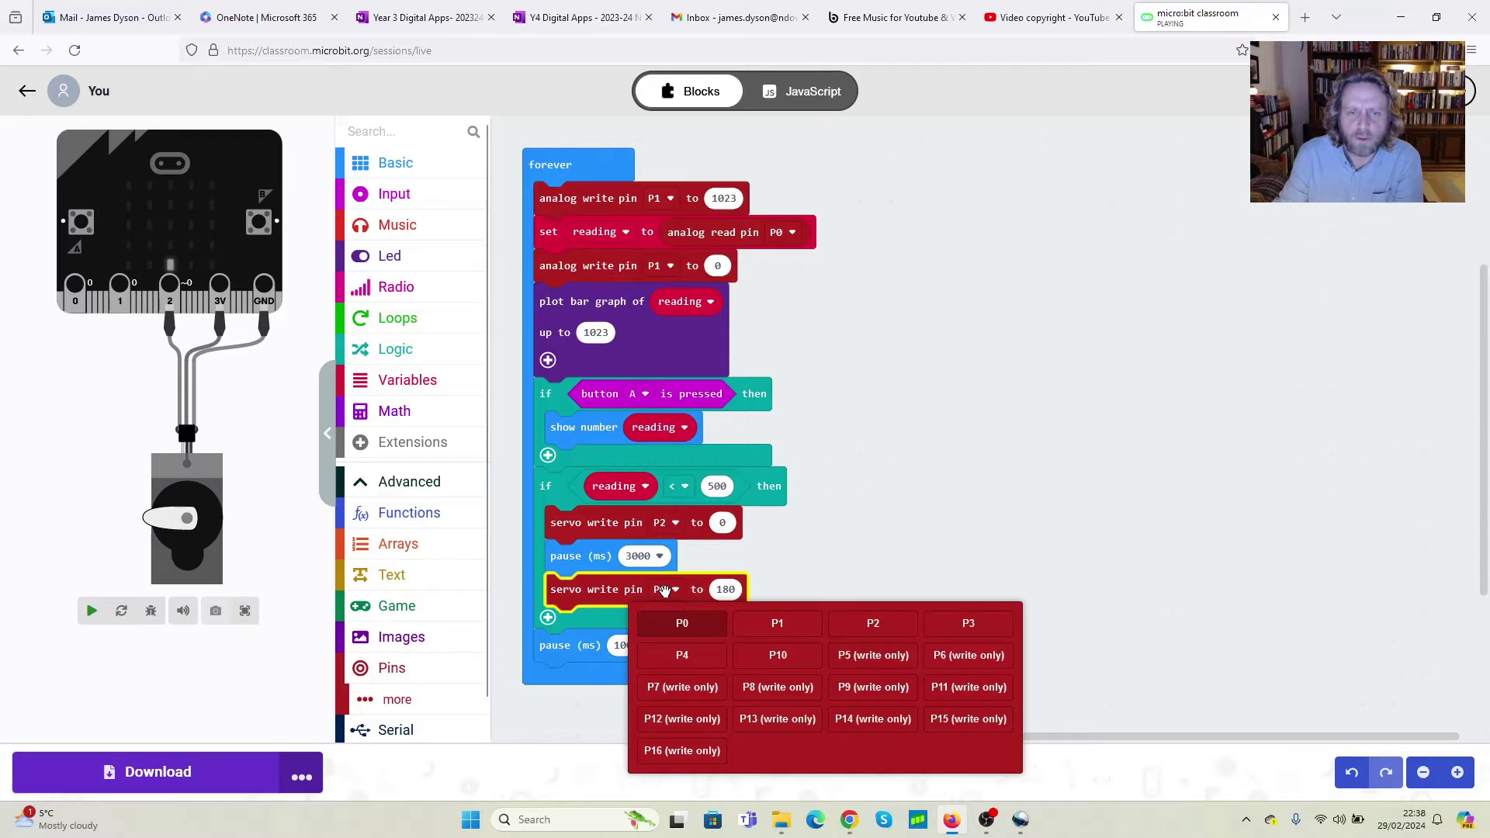
left_click(868, 629)
left_click(722, 589)
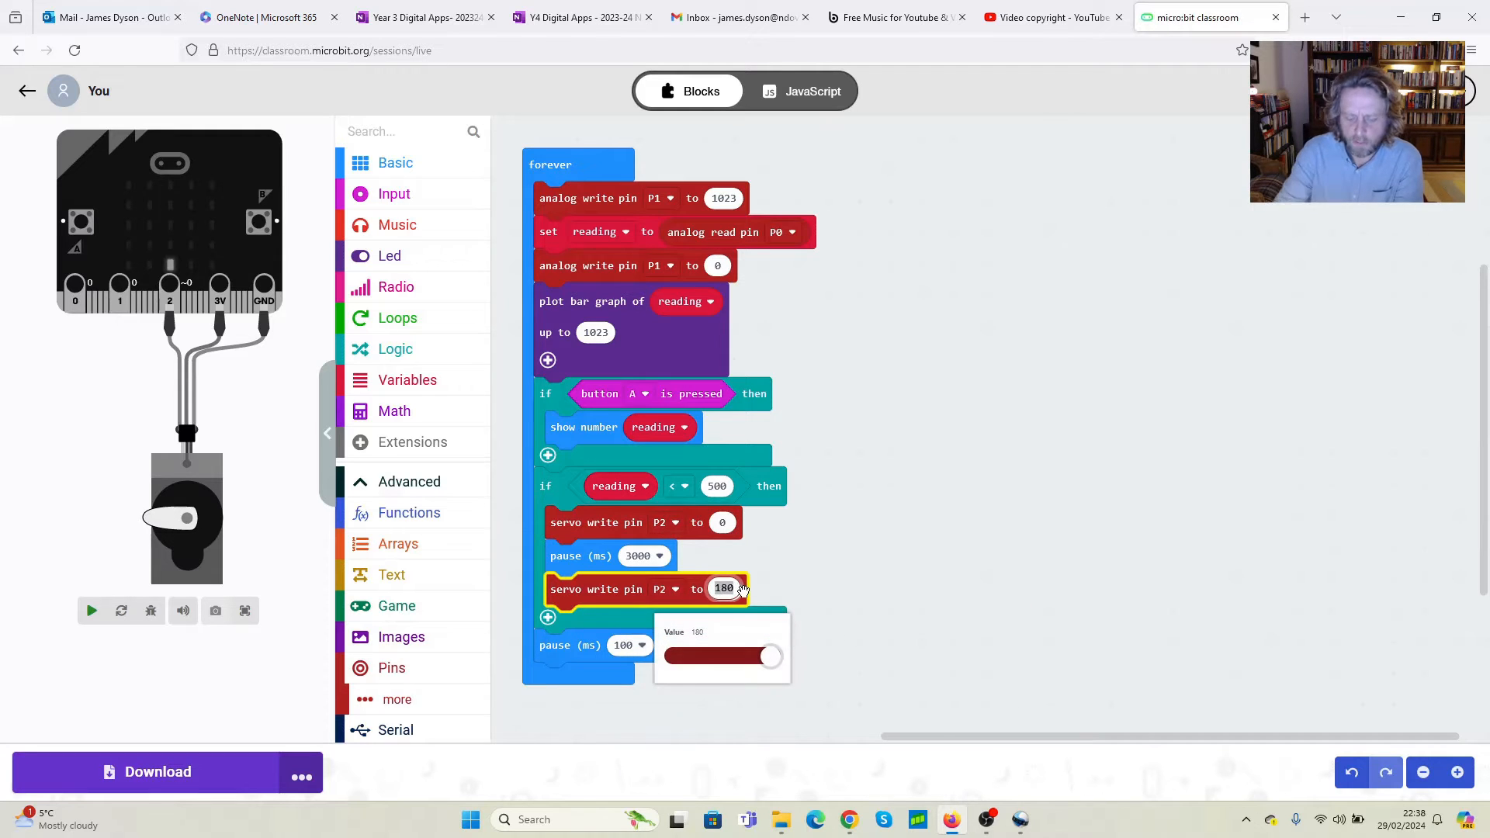
type("80")
left_click(839, 562)
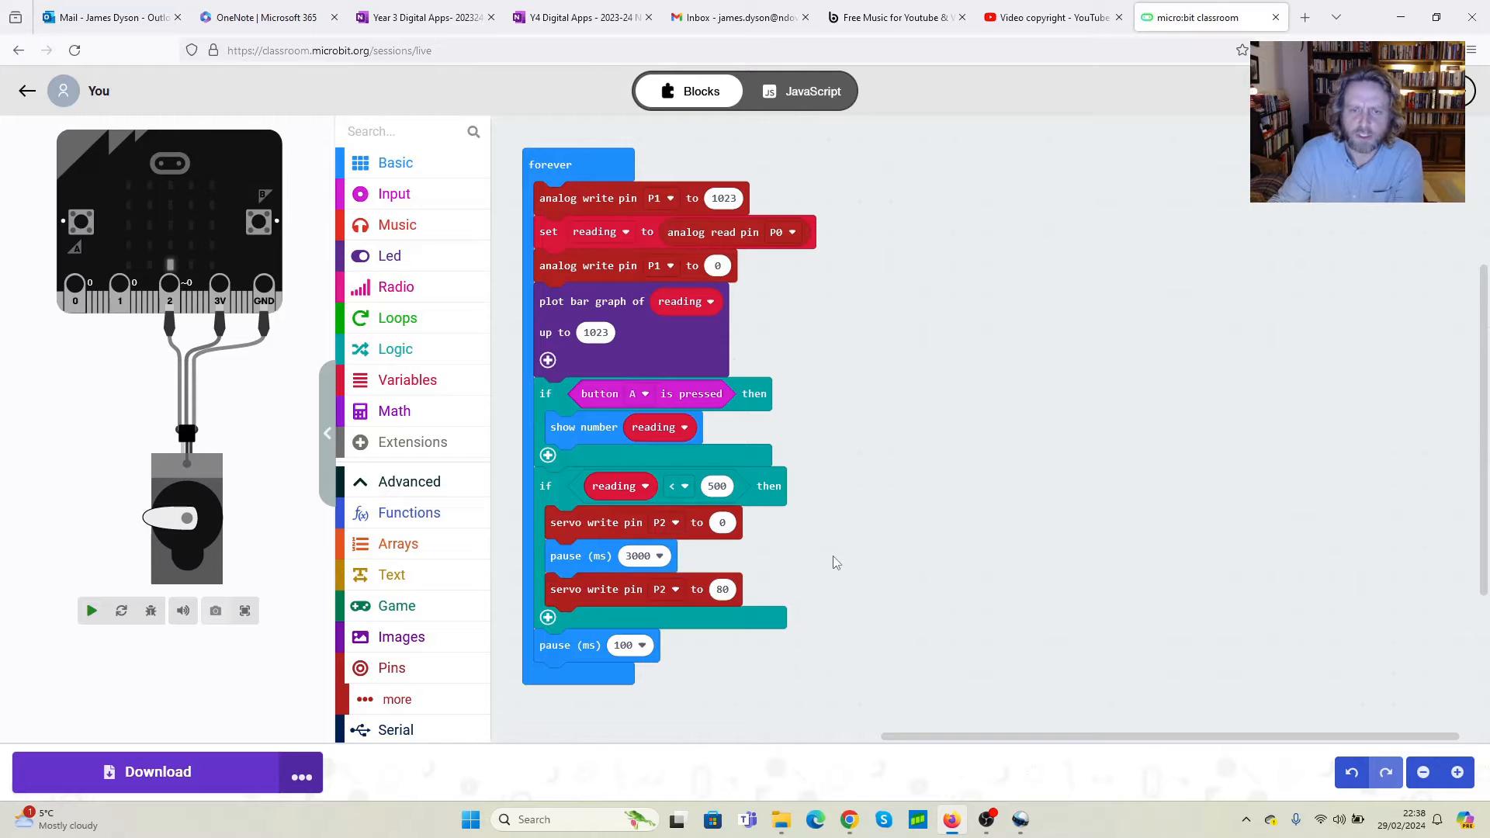
left_click(92, 609)
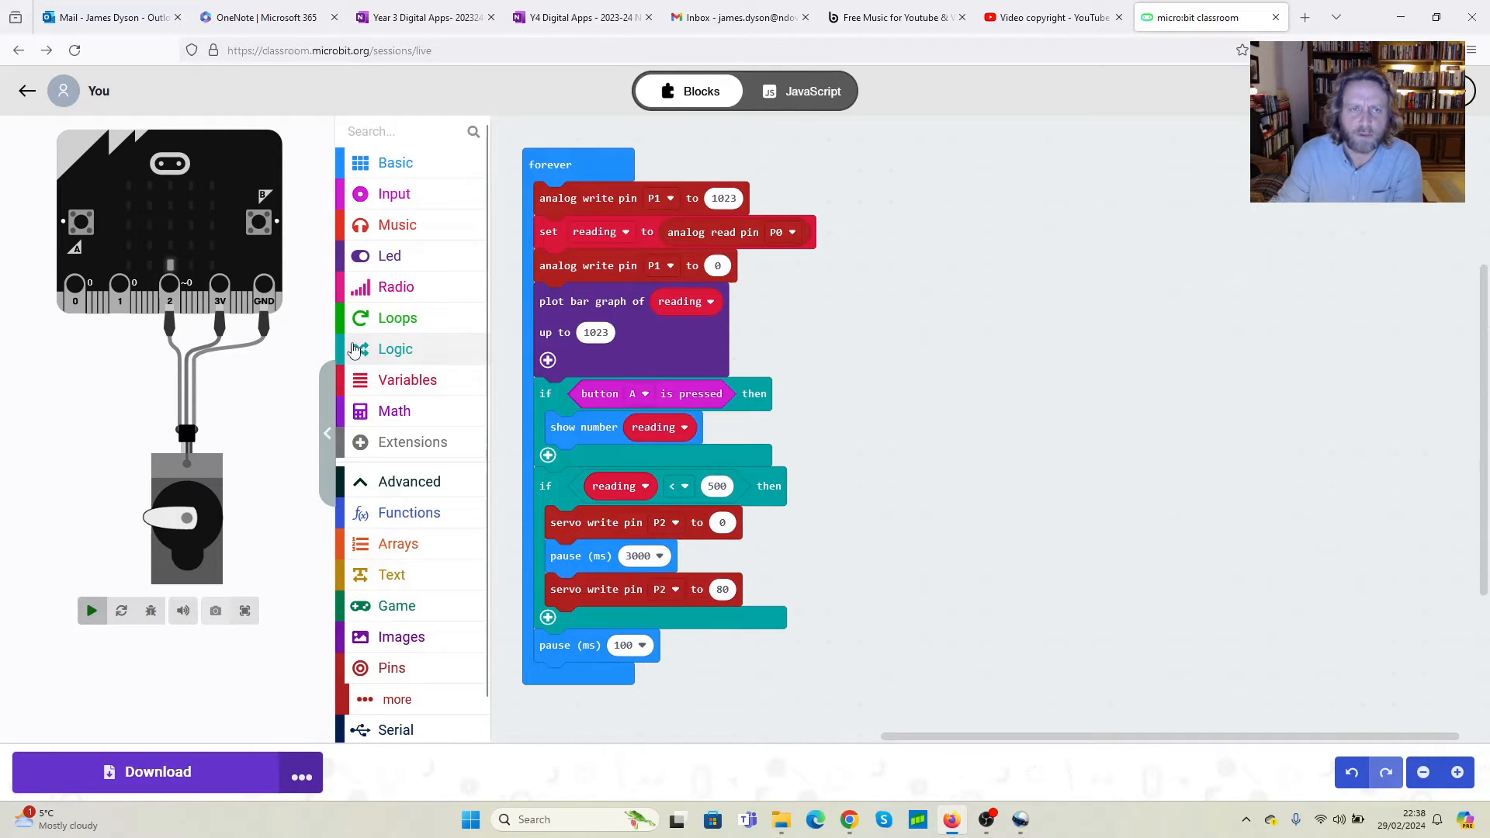
Step: Add a 3000 ms pause after the 80-degree servo move
left_click(394, 162)
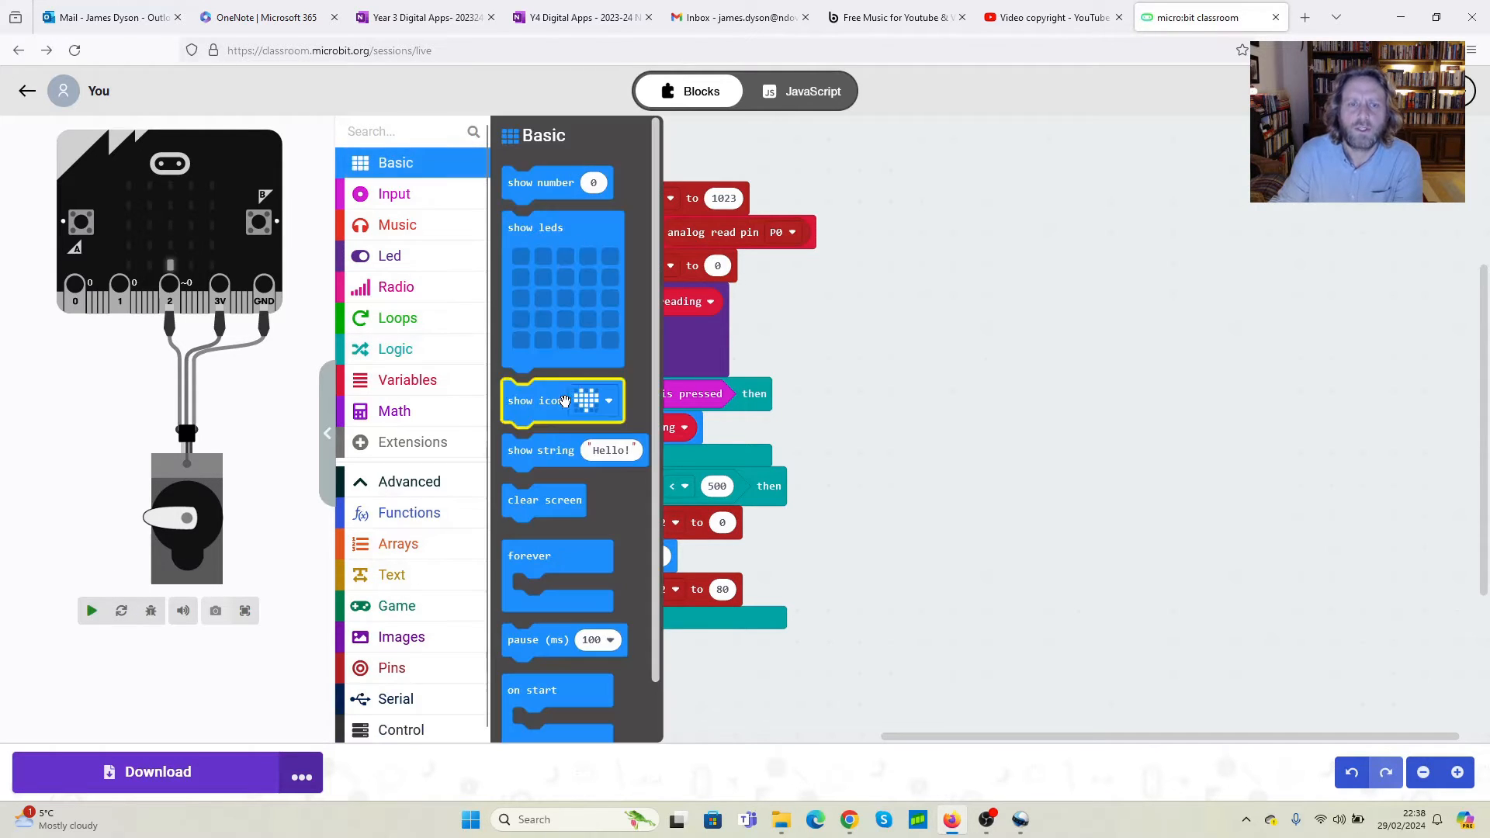
scroll(562, 405, "down", 1)
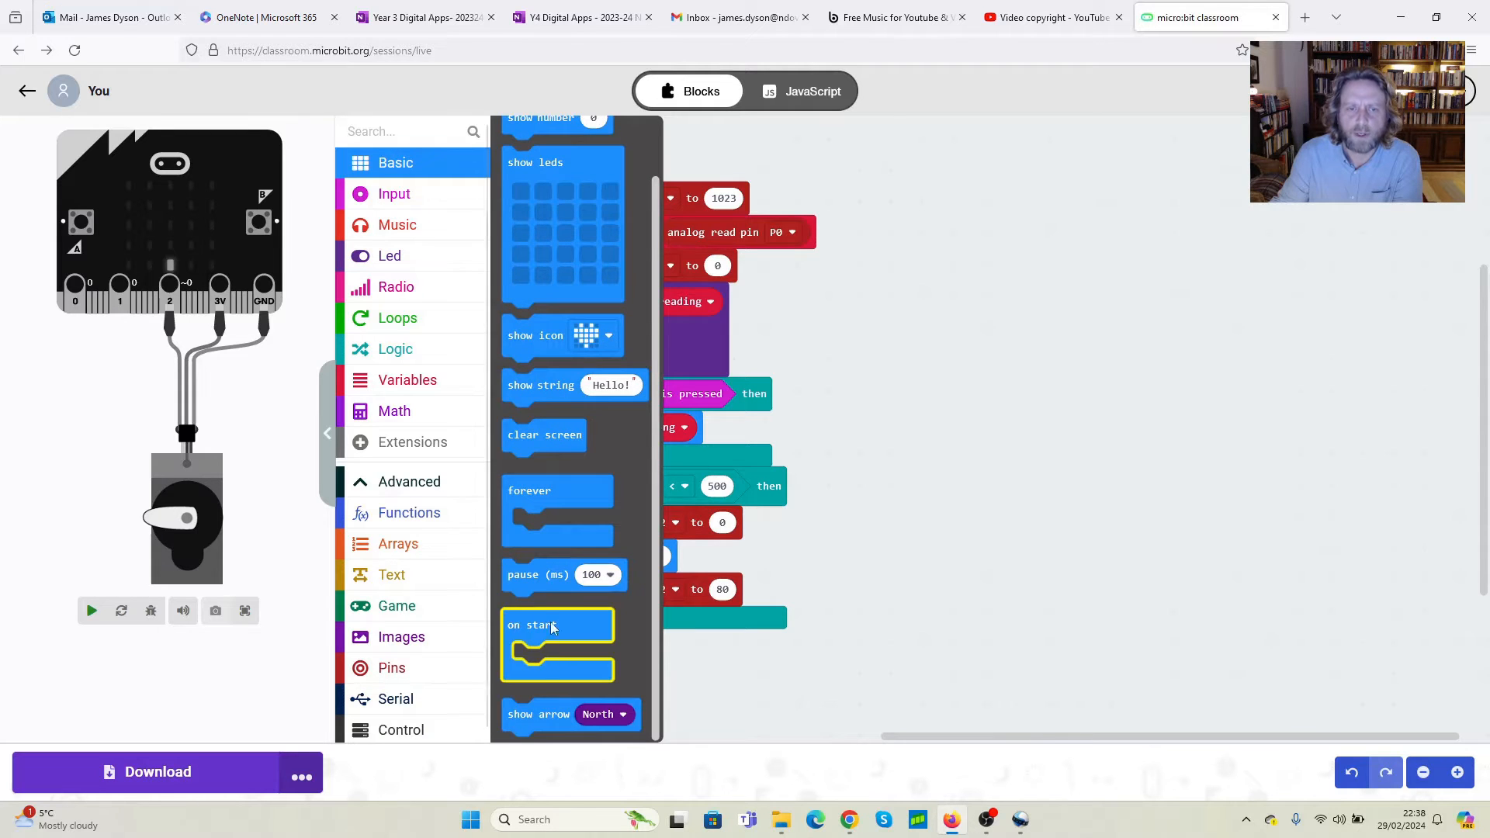
left_click_drag(561, 579, 605, 625)
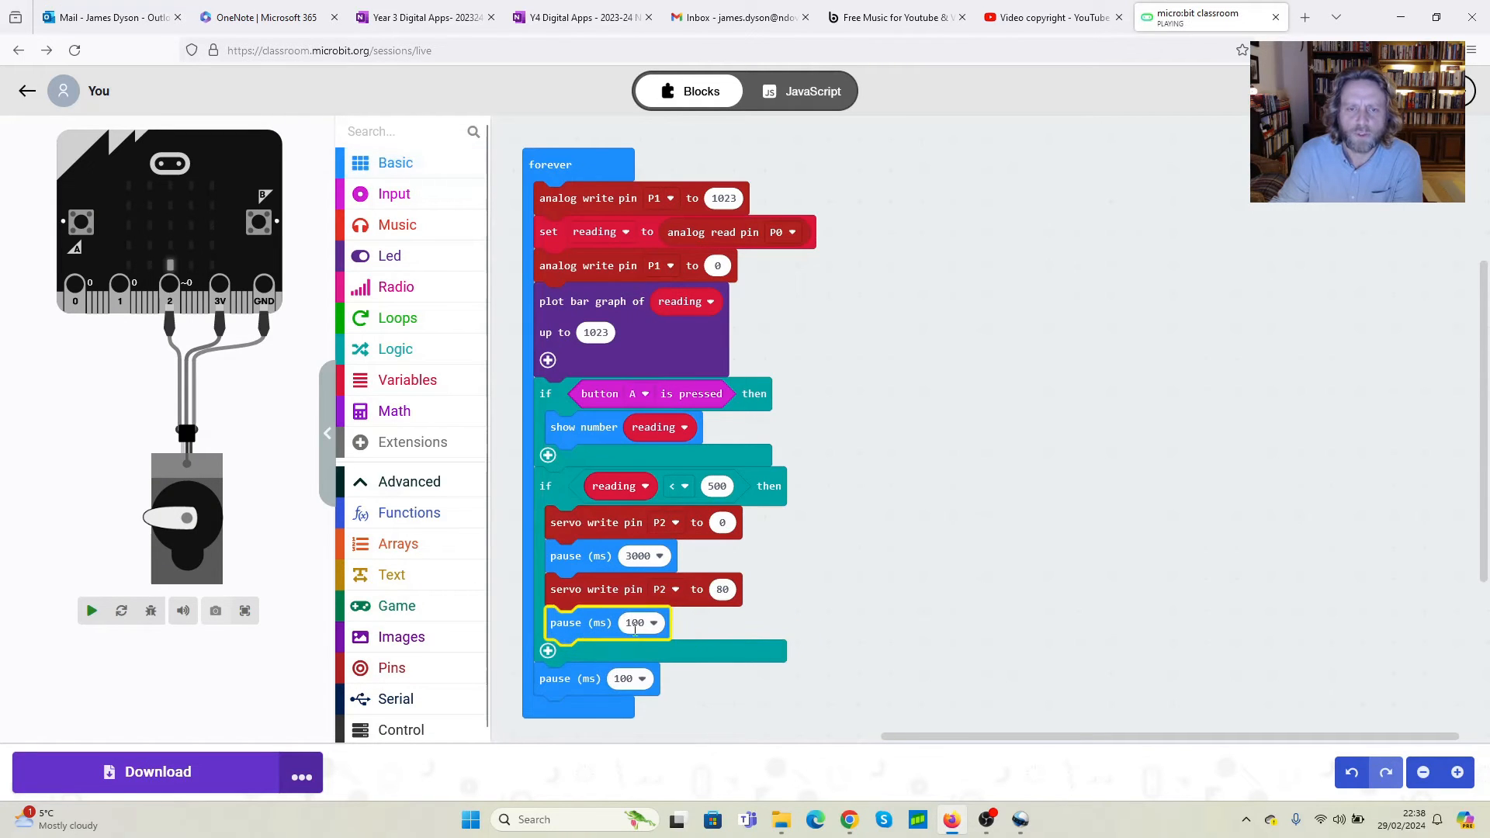
left_click(640, 622)
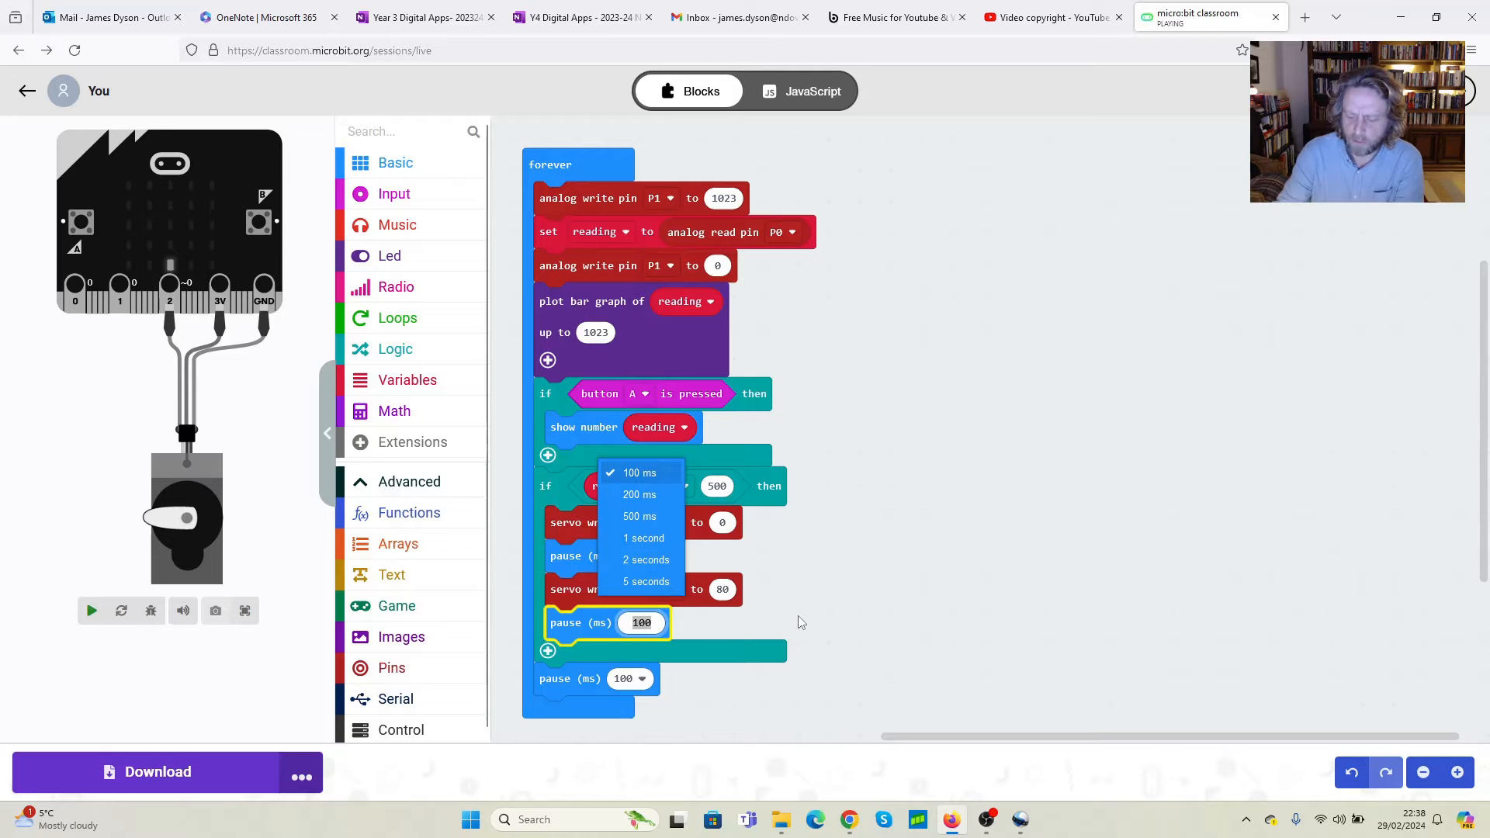
type("3000")
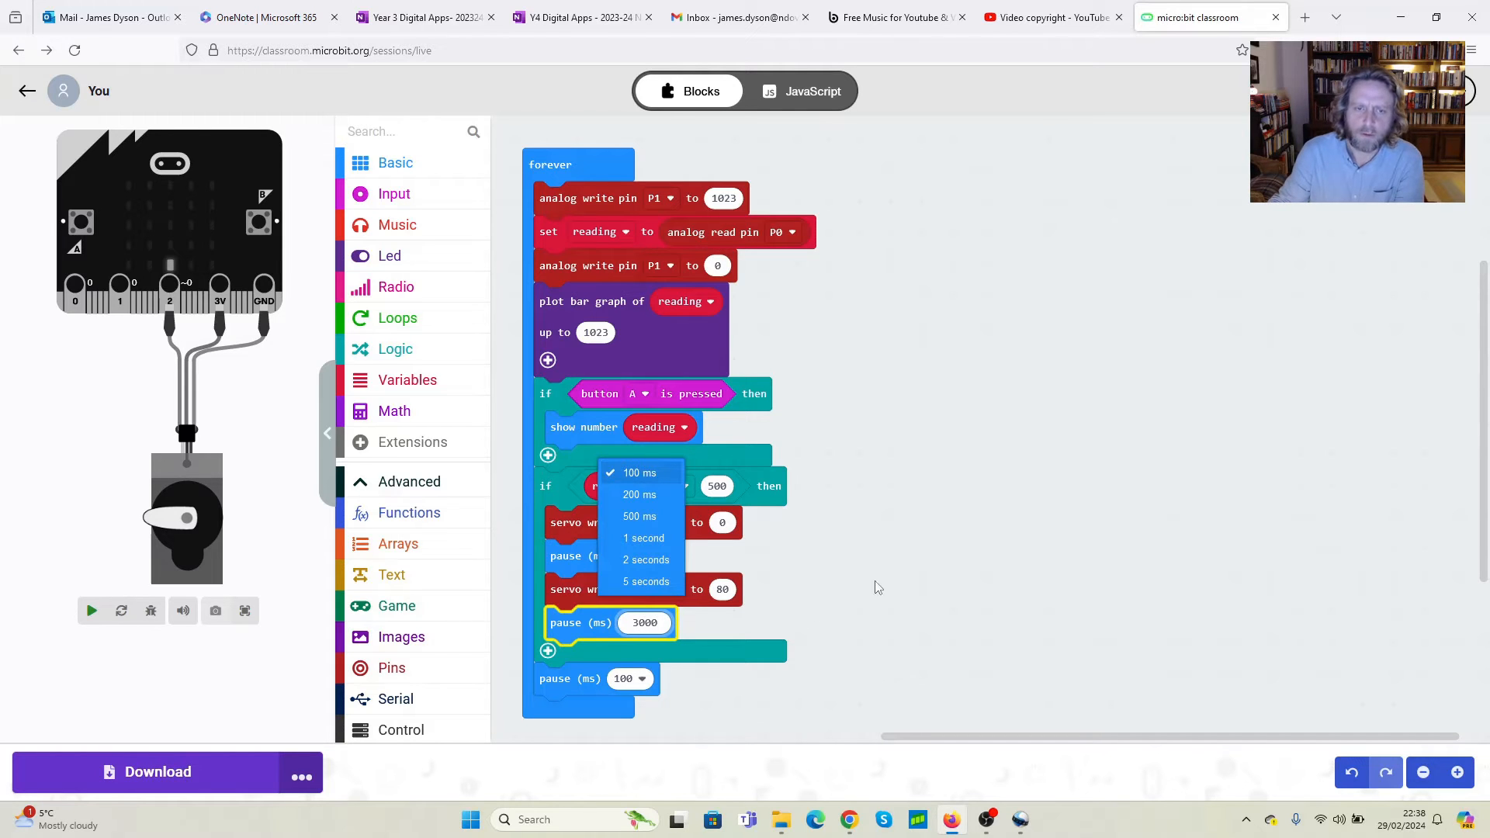
left_click(884, 592)
Step: Add a servo write returning pin P2 to angle 0
left_click(392, 667)
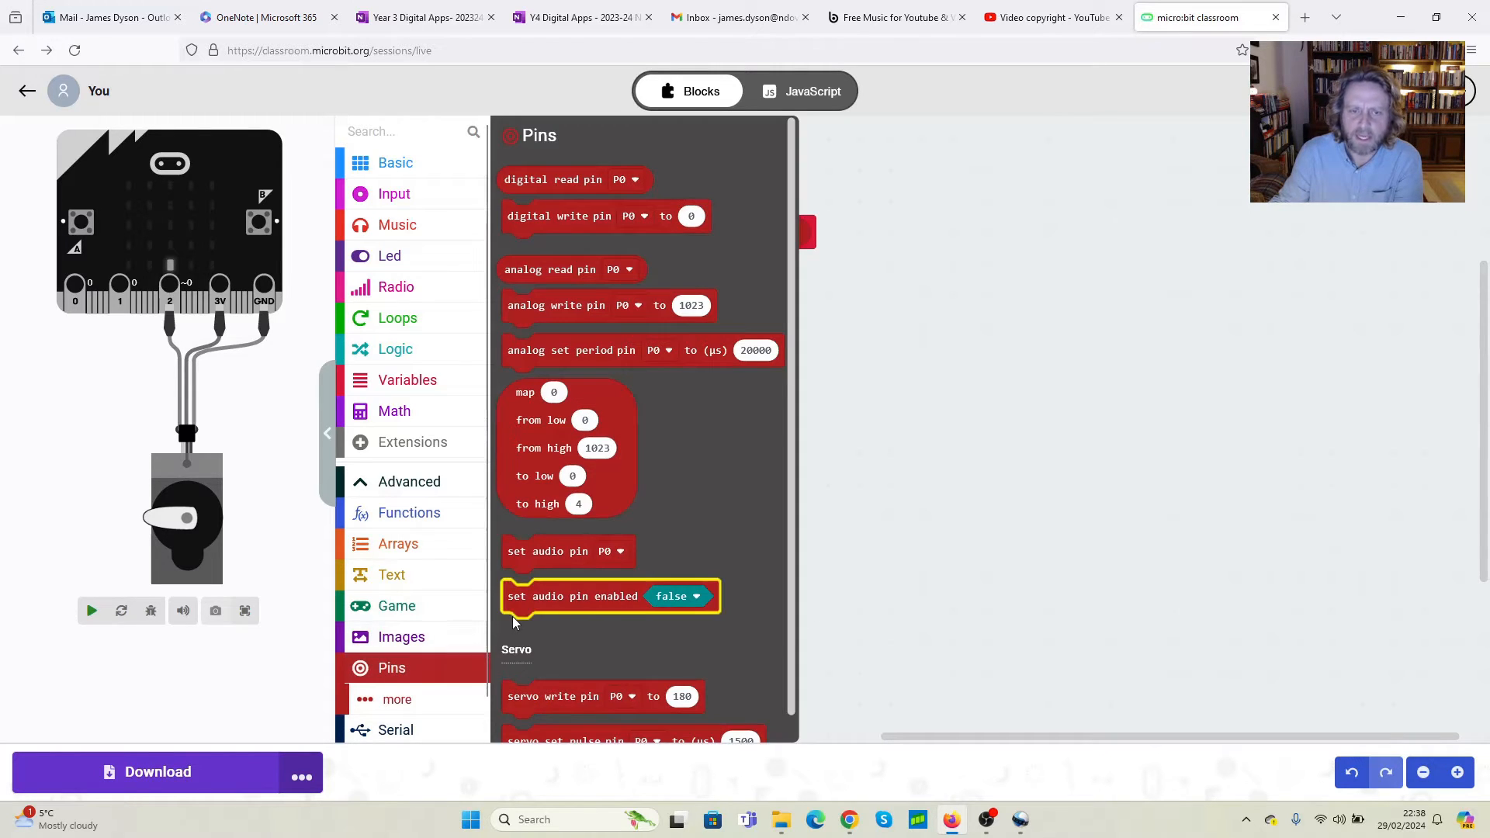
scroll(513, 621, "down", 1)
left_click_drag(602, 670, 634, 659)
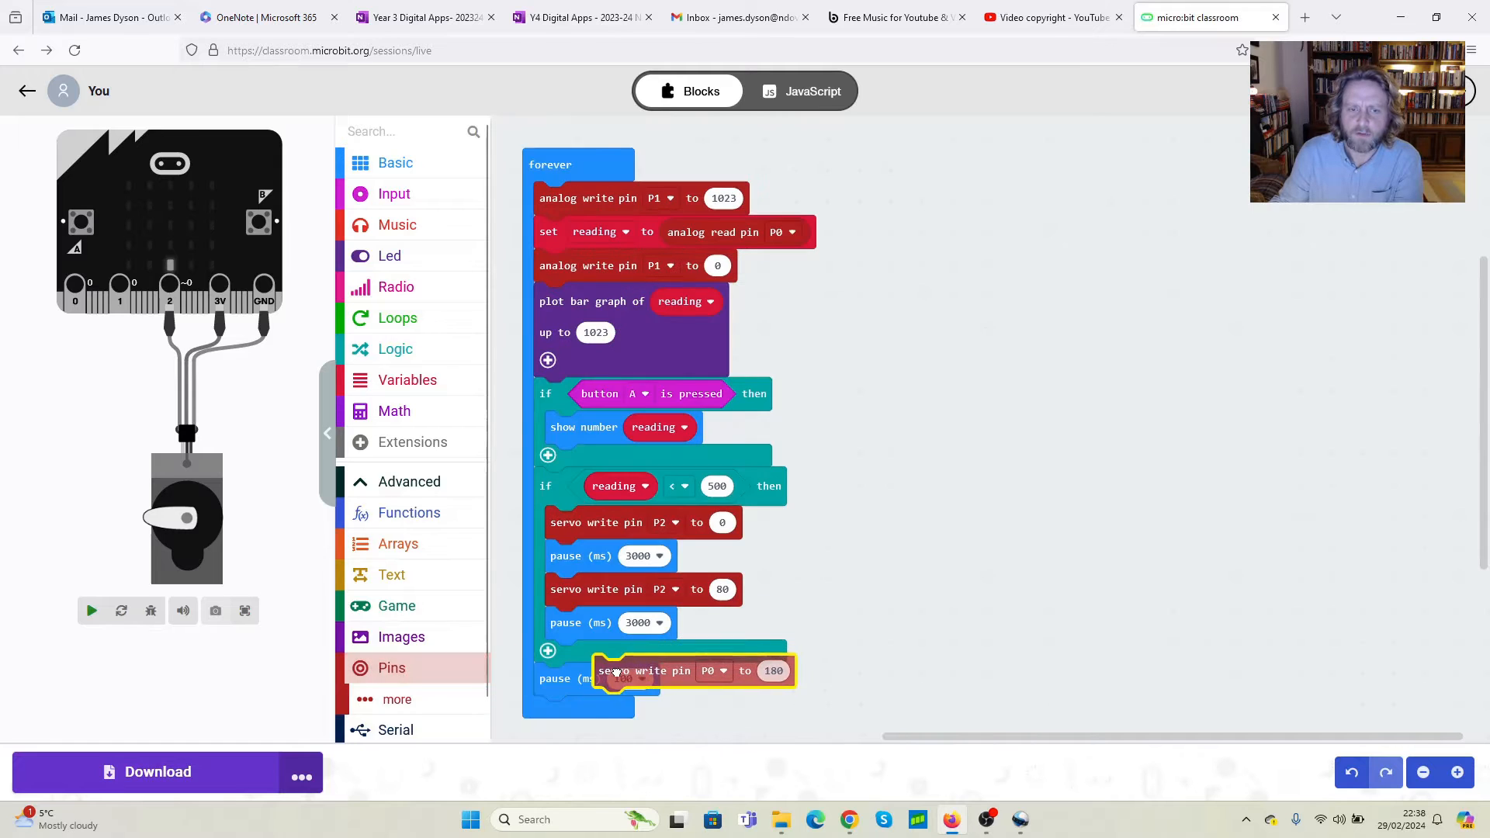
left_click(664, 660)
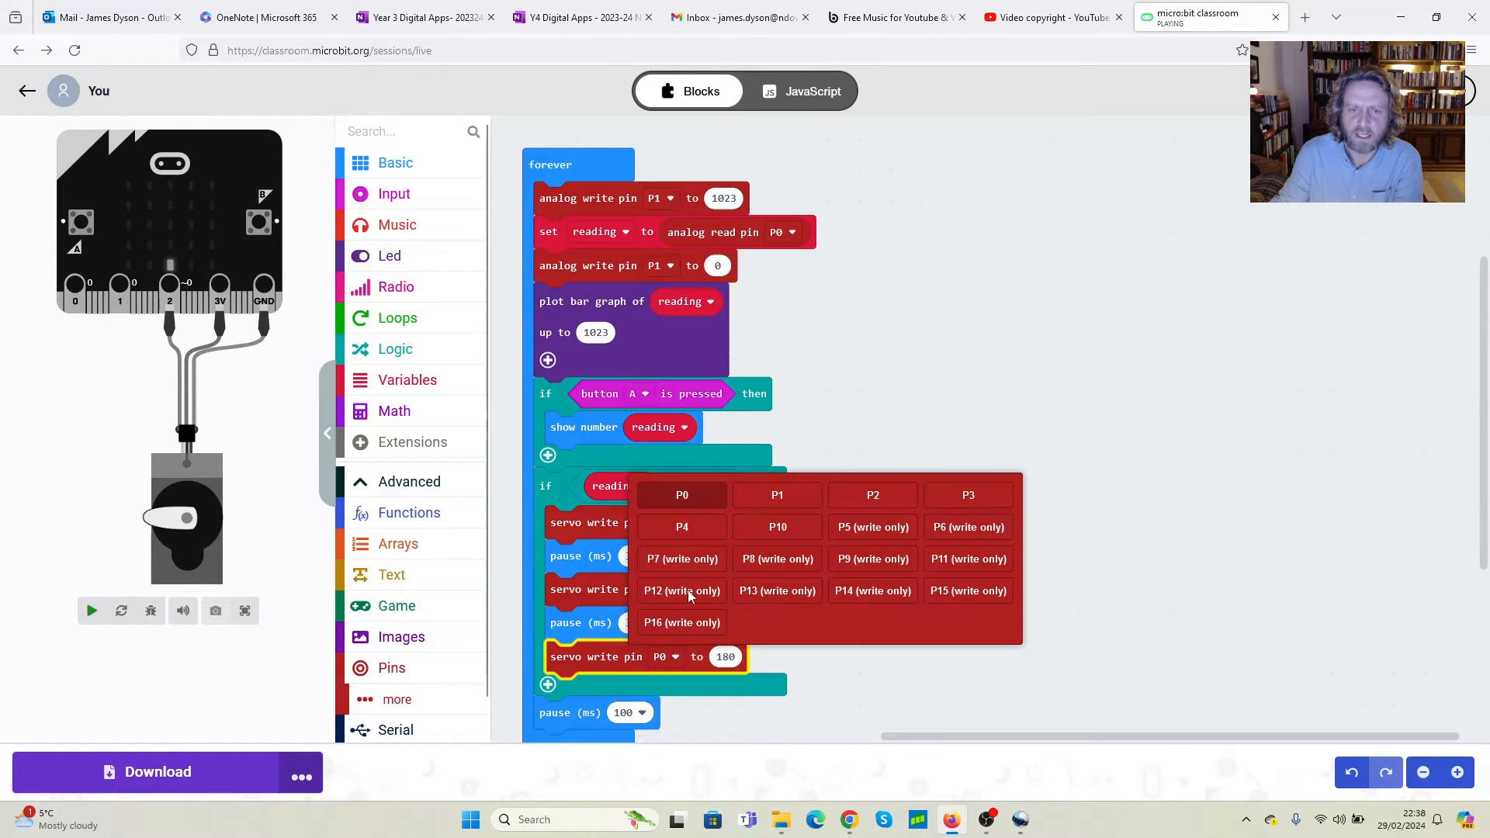
left_click(820, 495)
left_click(725, 657)
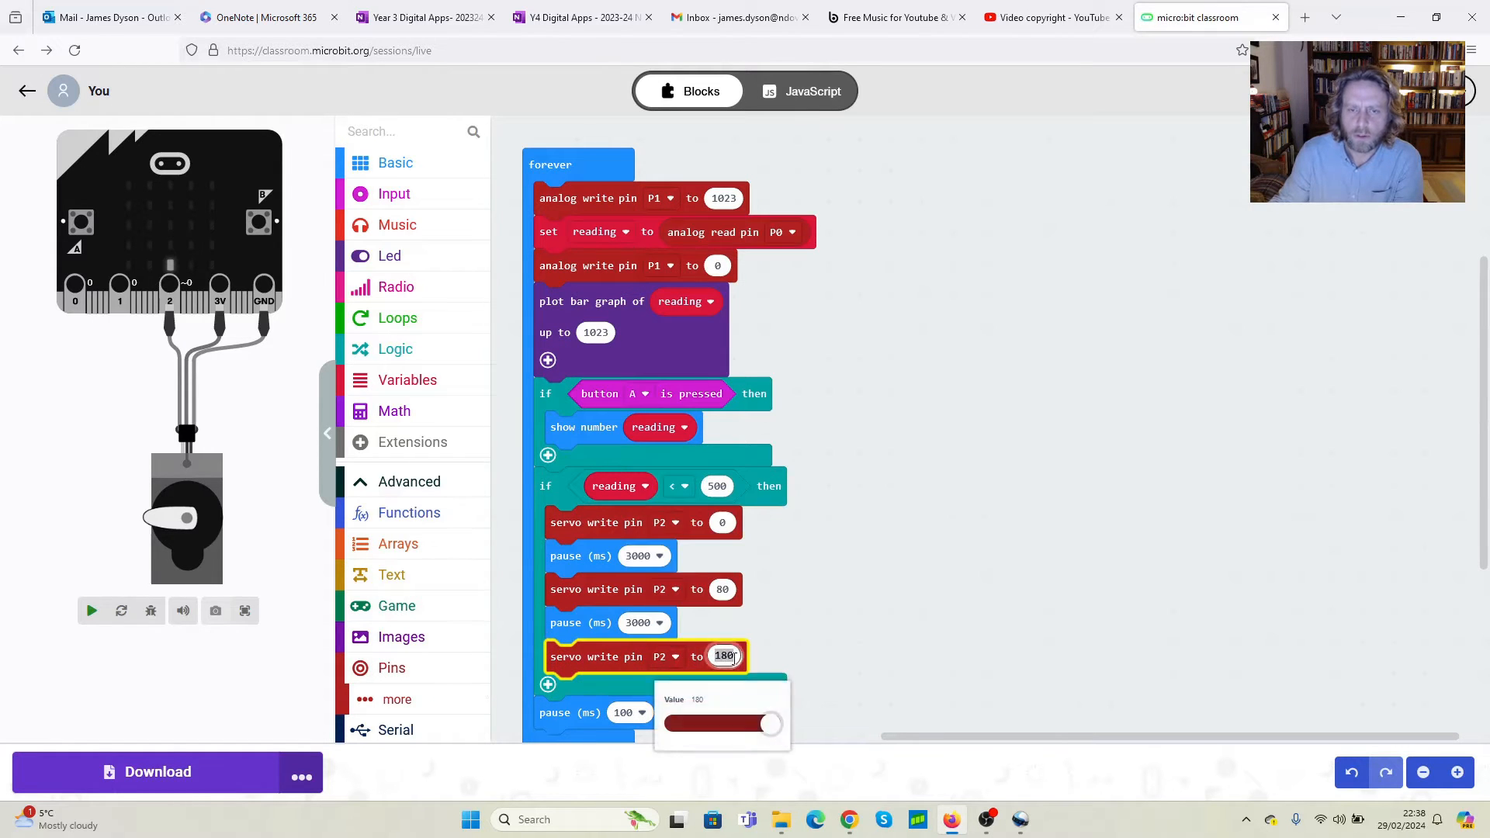
type("0")
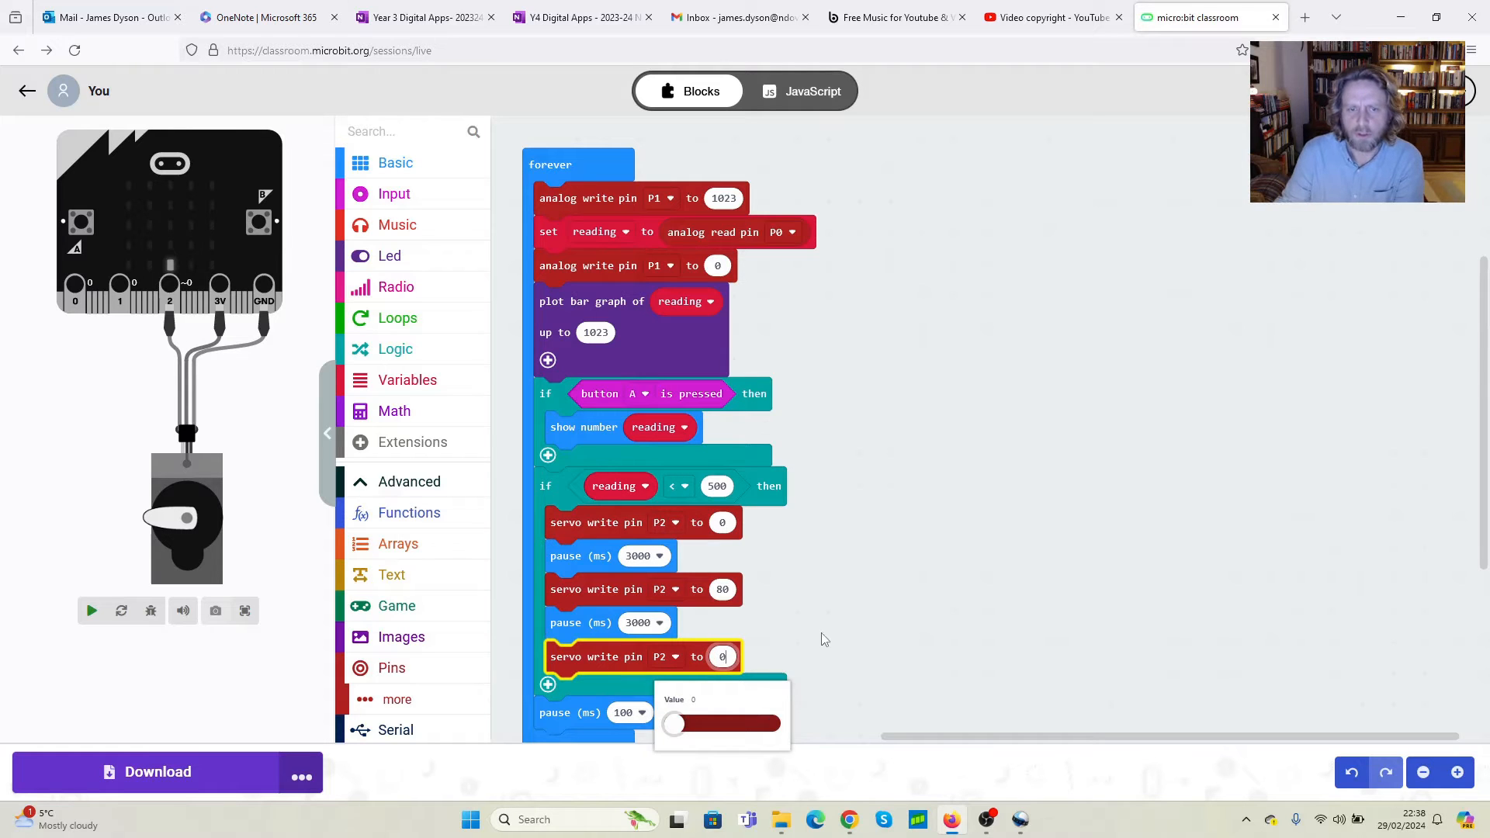
left_click(815, 583)
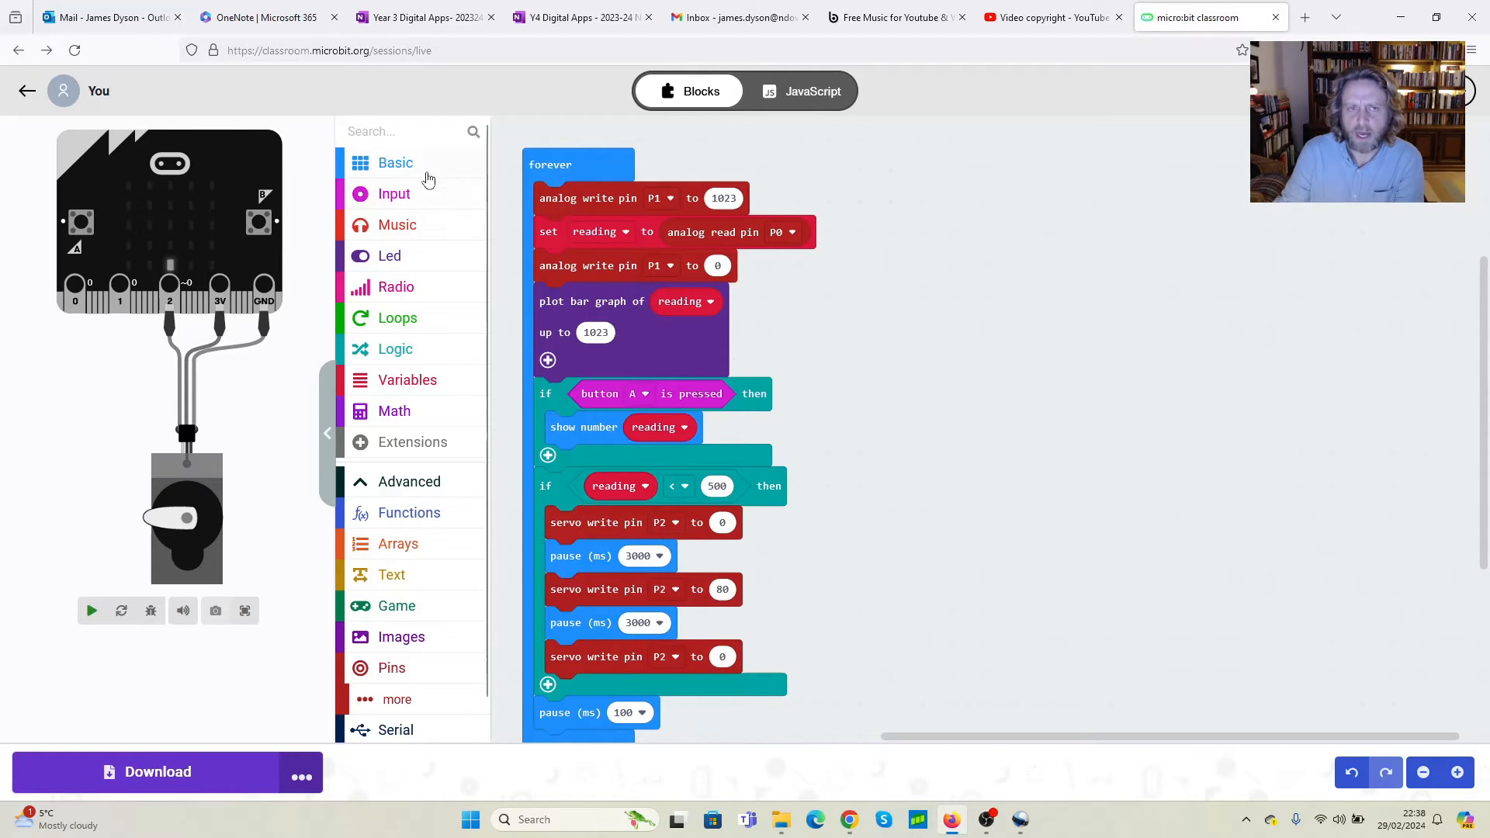
Step: Add a final 3000 ms pause after the servo returns to 0
left_click(394, 163)
scroll(559, 525, "down", 3)
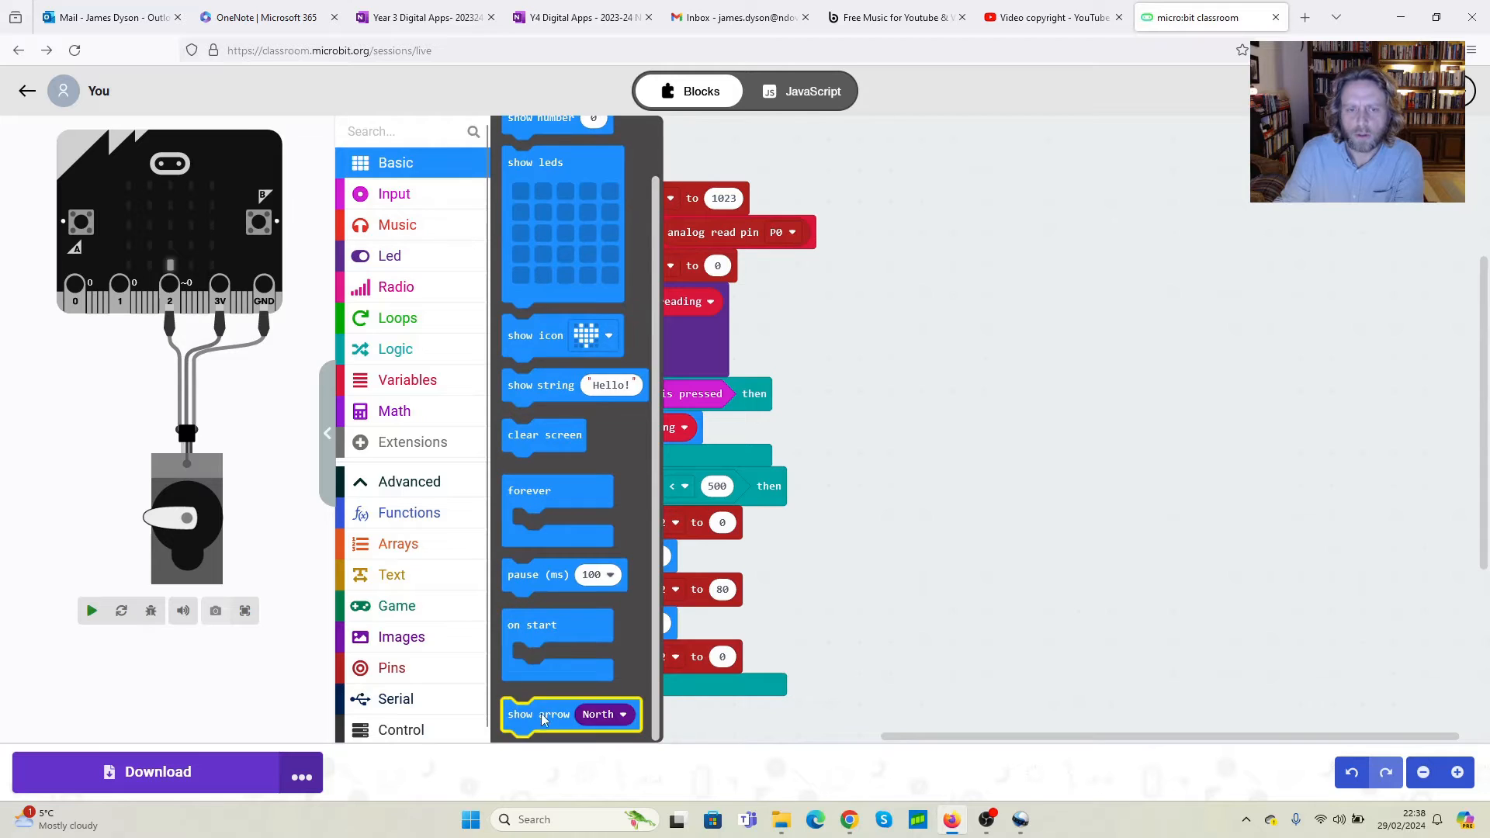
left_click_drag(535, 576, 573, 694)
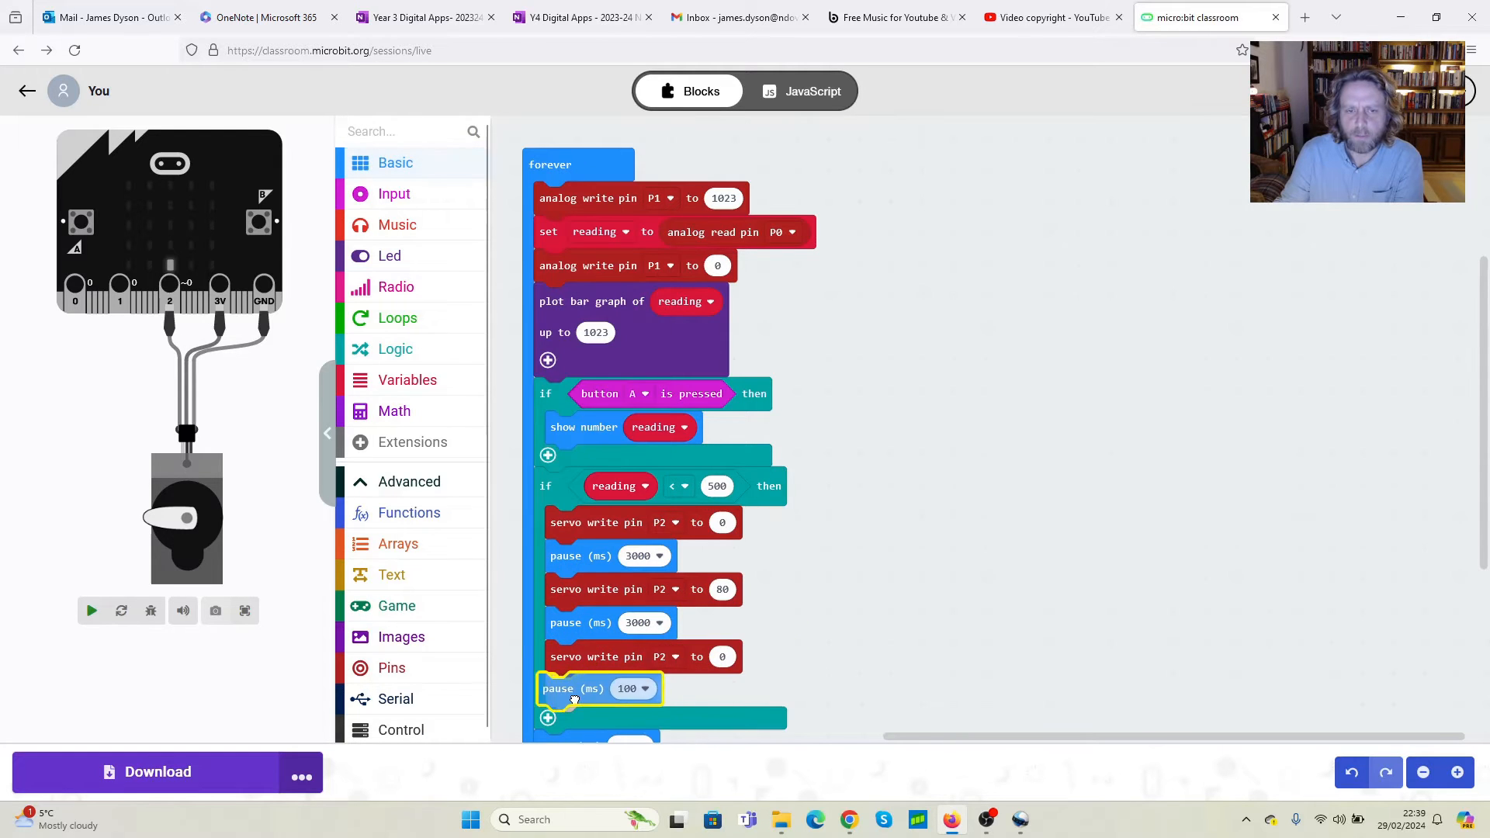
left_click(628, 690)
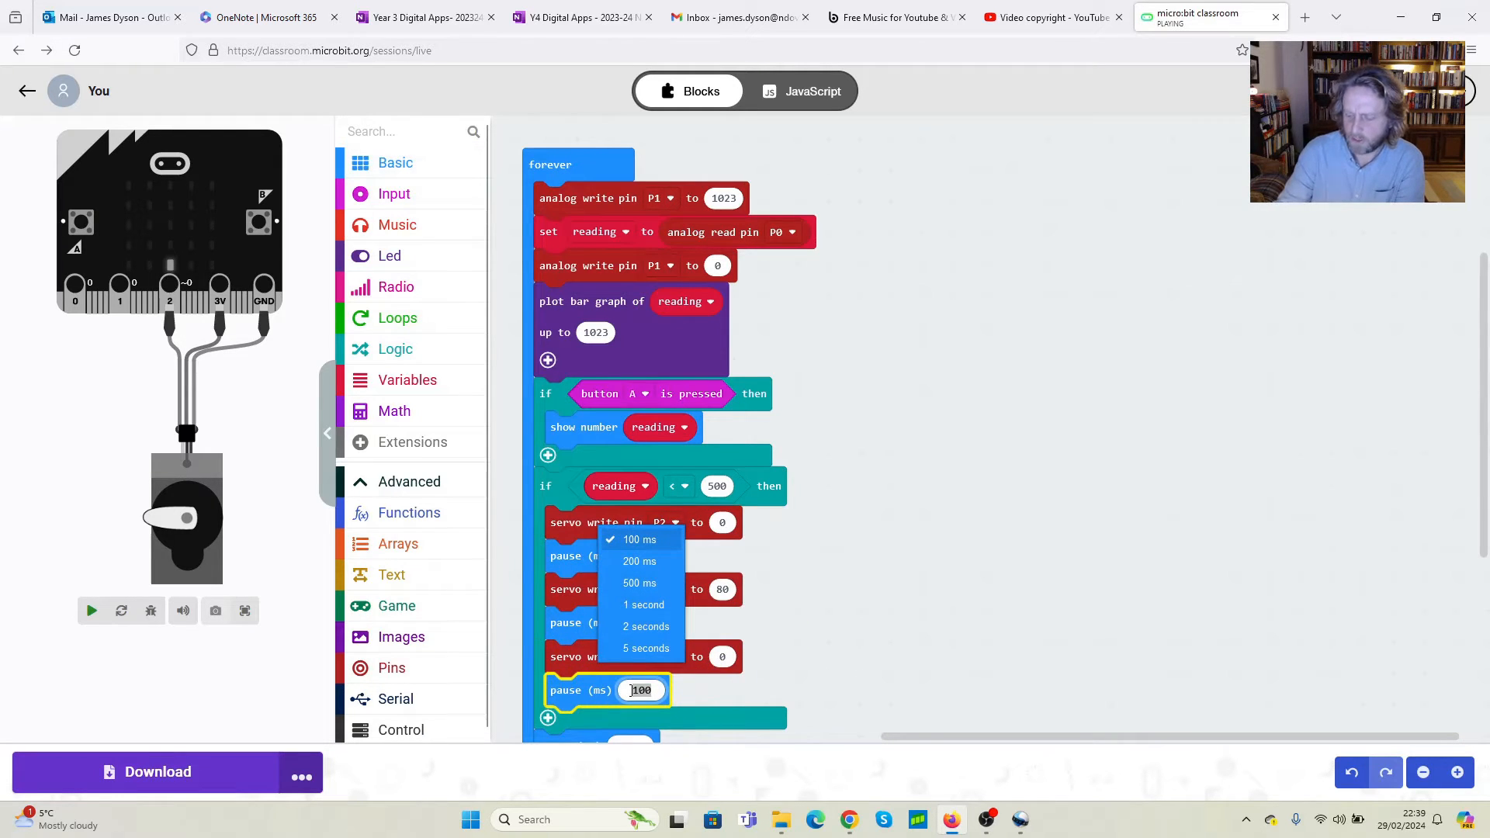
type("3000")
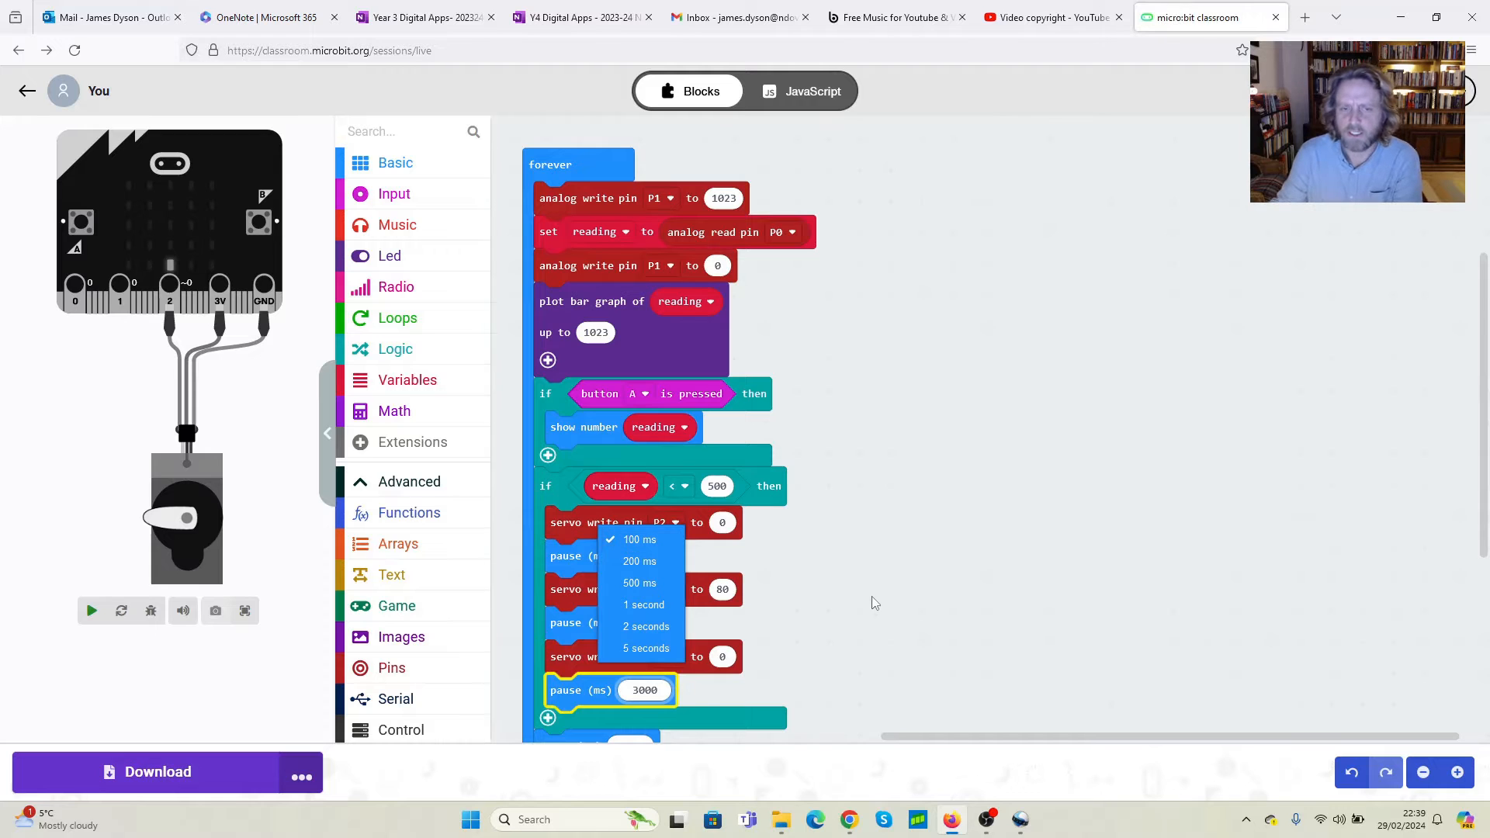
left_click(876, 605)
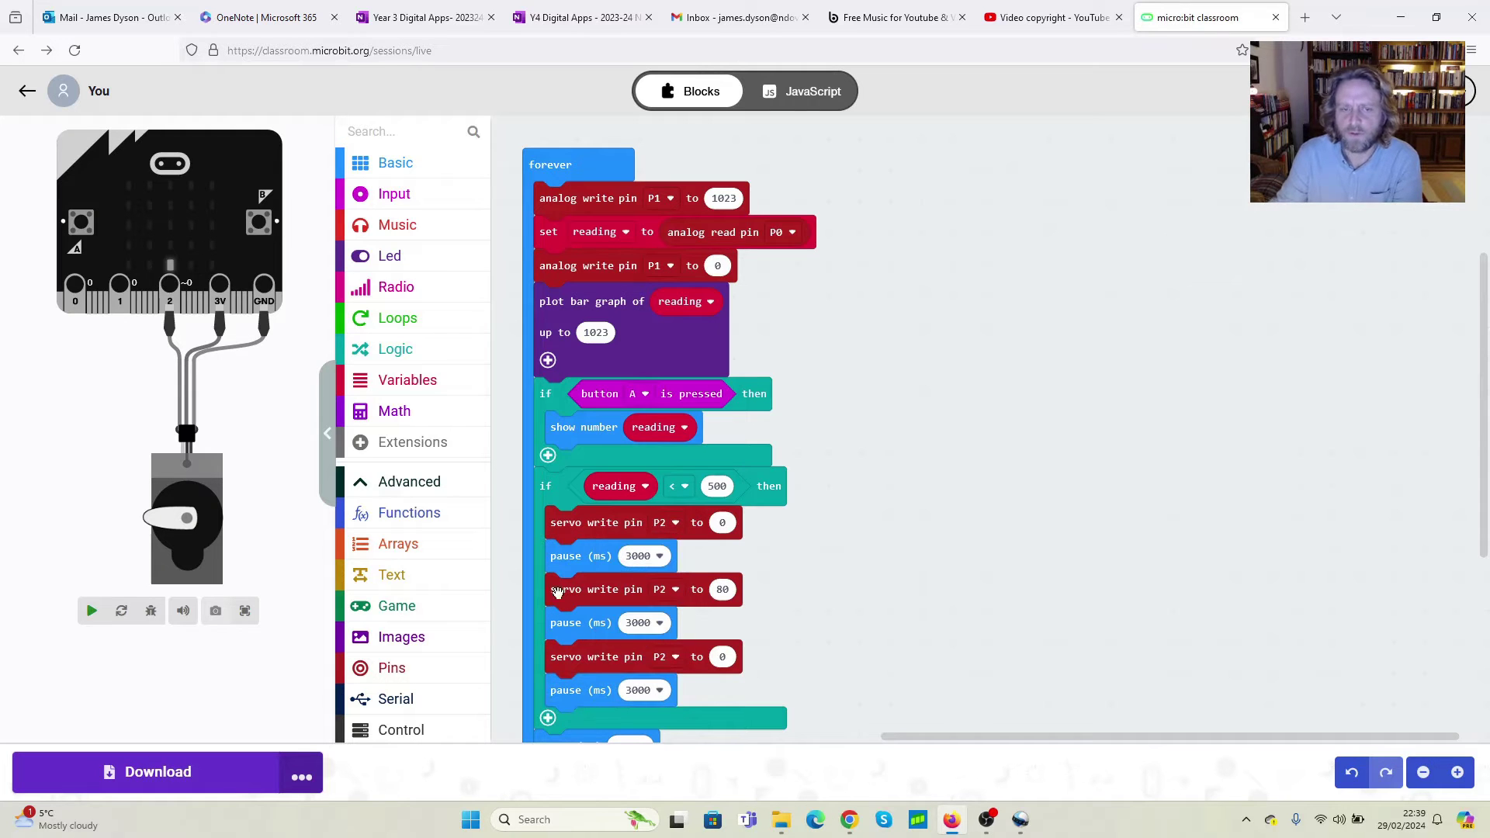
left_click(89, 611)
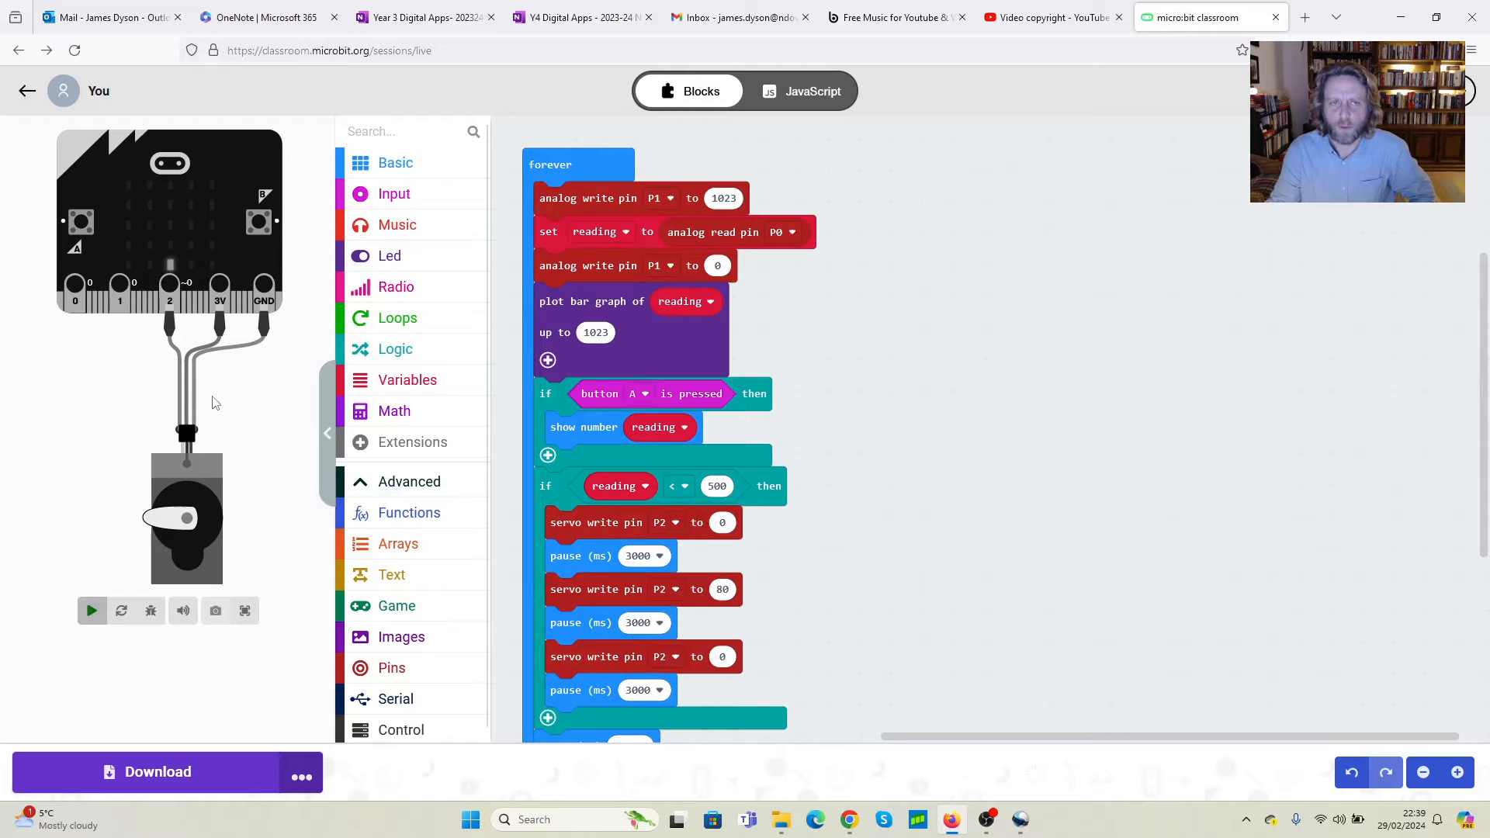
Step: Add a show leds block drawing an umbrella at the start of the low-reading branch
left_click(394, 163)
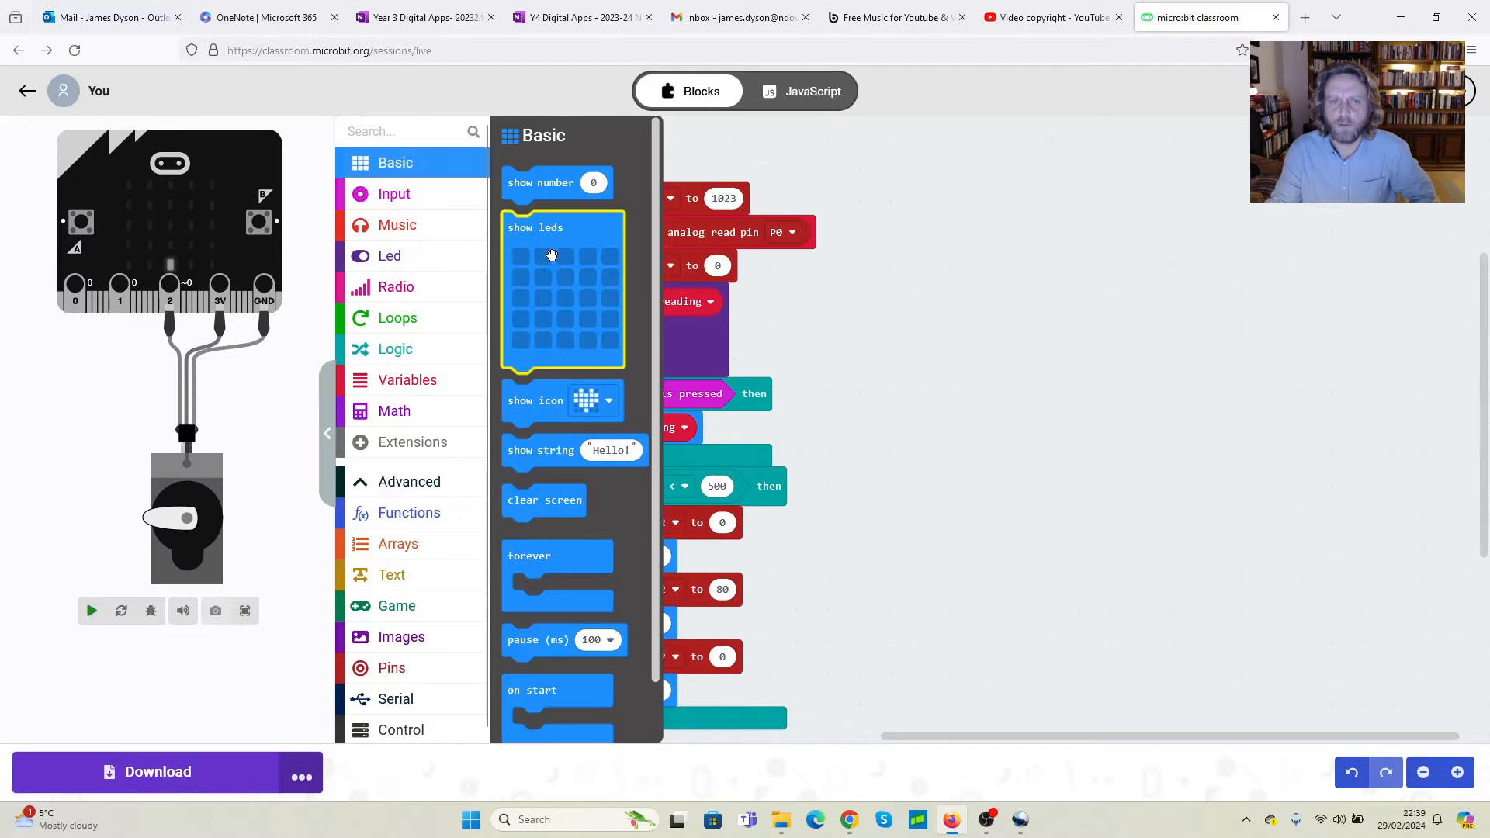
left_click_drag(547, 274, 598, 563)
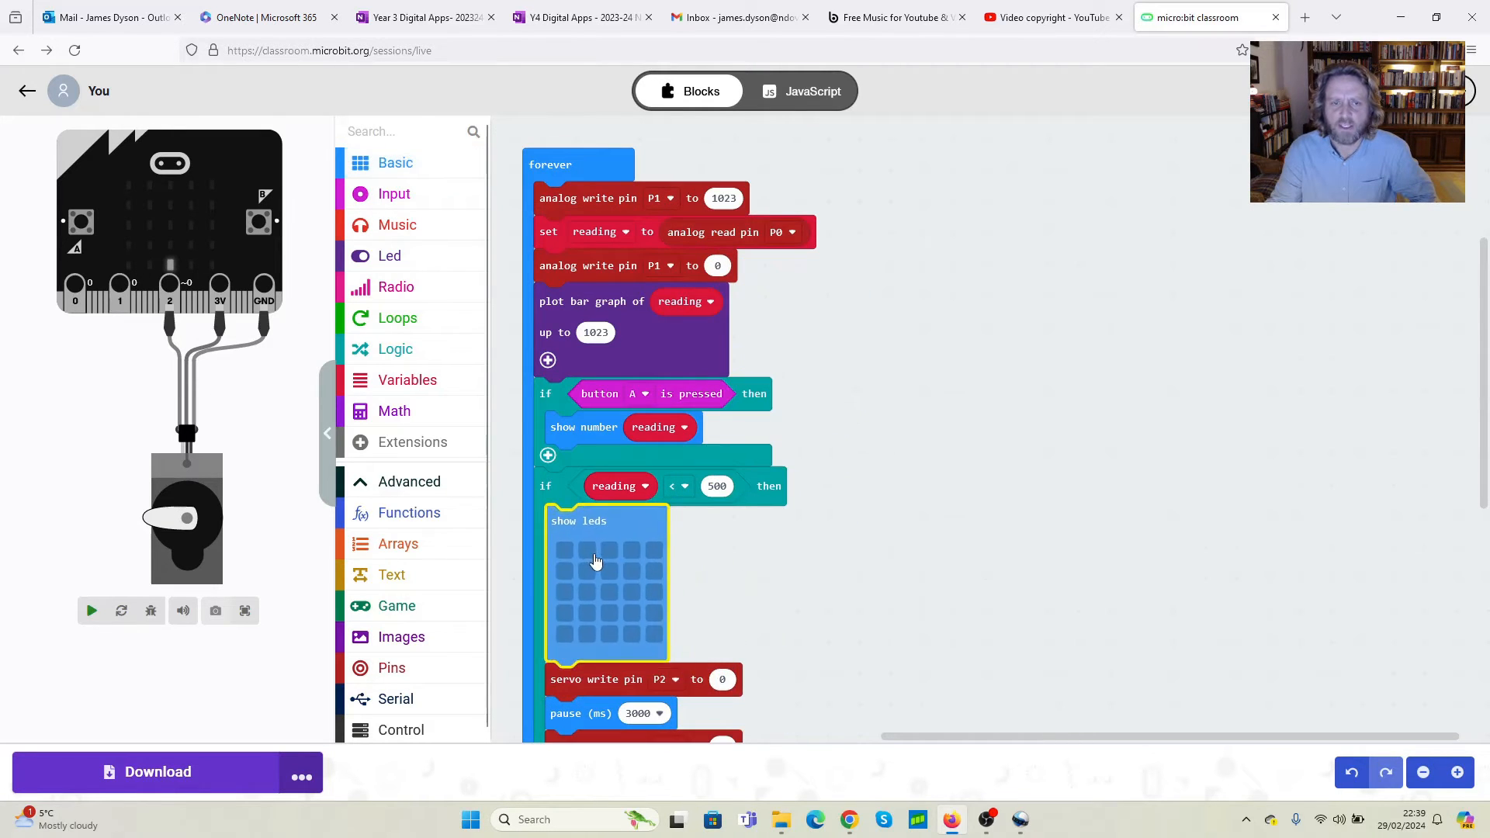
scroll(961, 577, "down", 4)
scroll(958, 564, "up", 3)
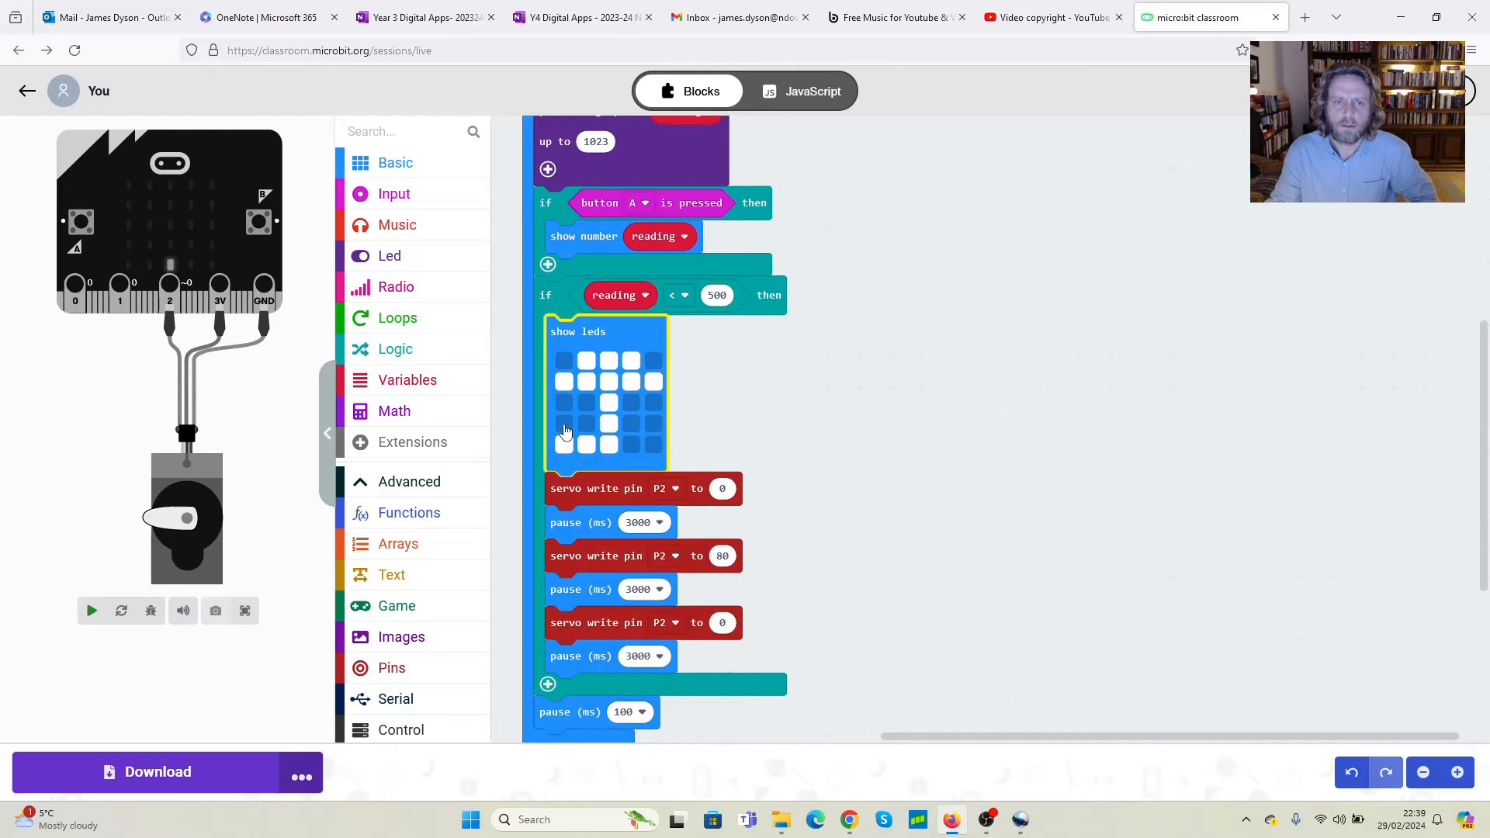
left_click(710, 426)
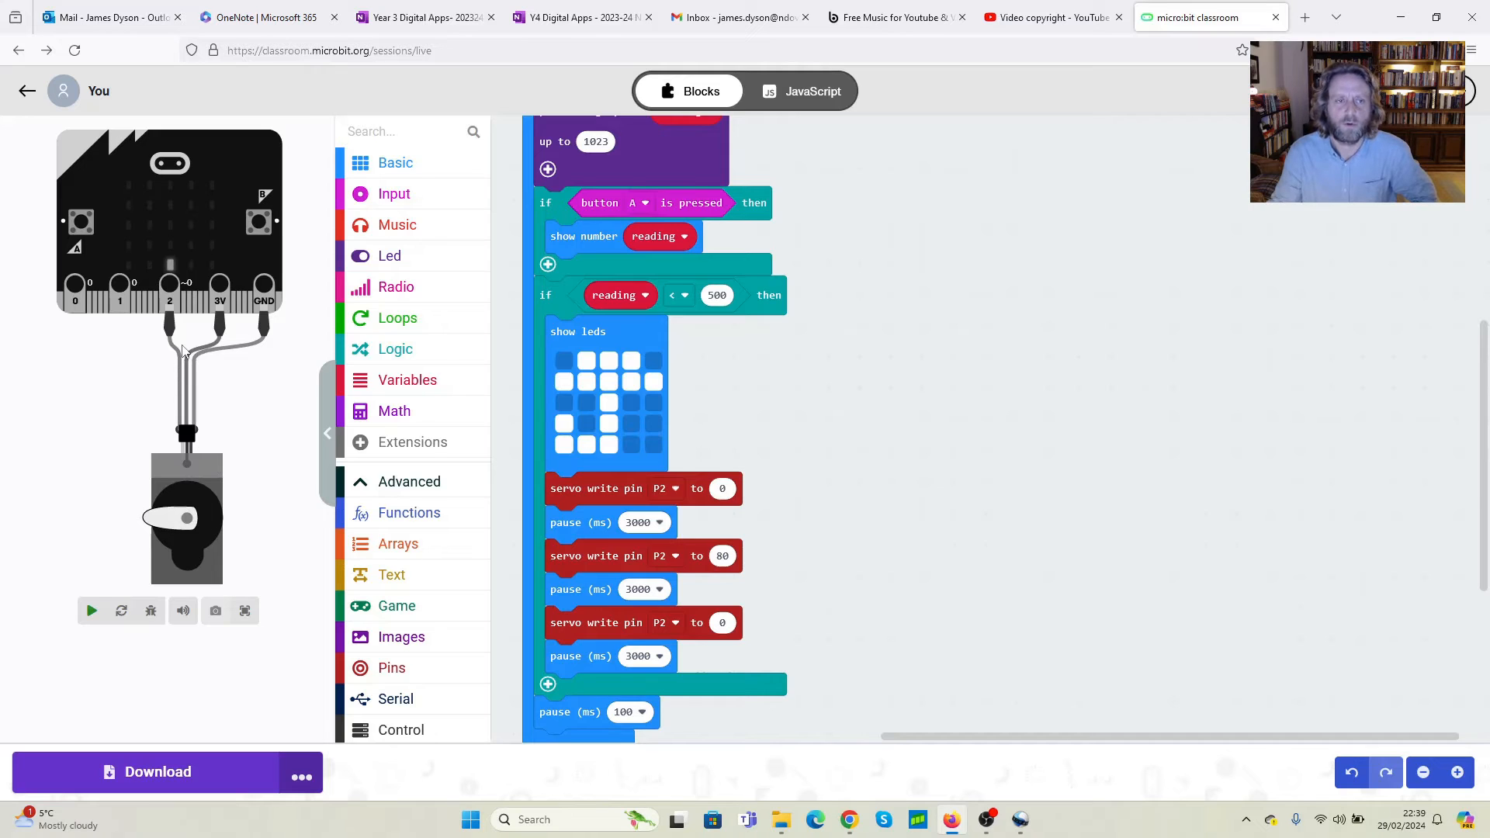
Step: Run the simulator, raise the middle servo angle to 155, rerun, and begin re-editing it
left_click(92, 610)
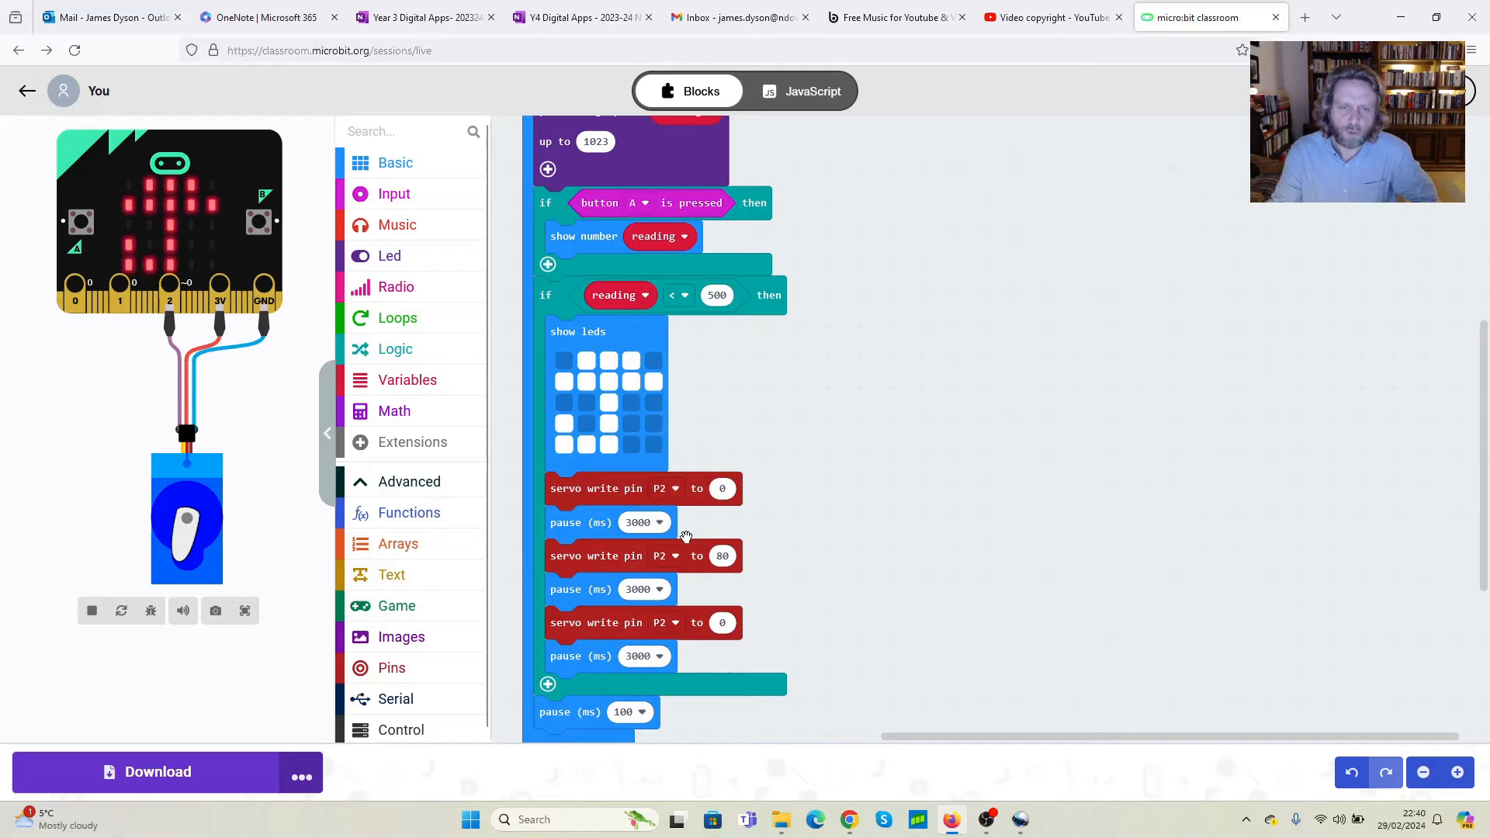
left_click(726, 556)
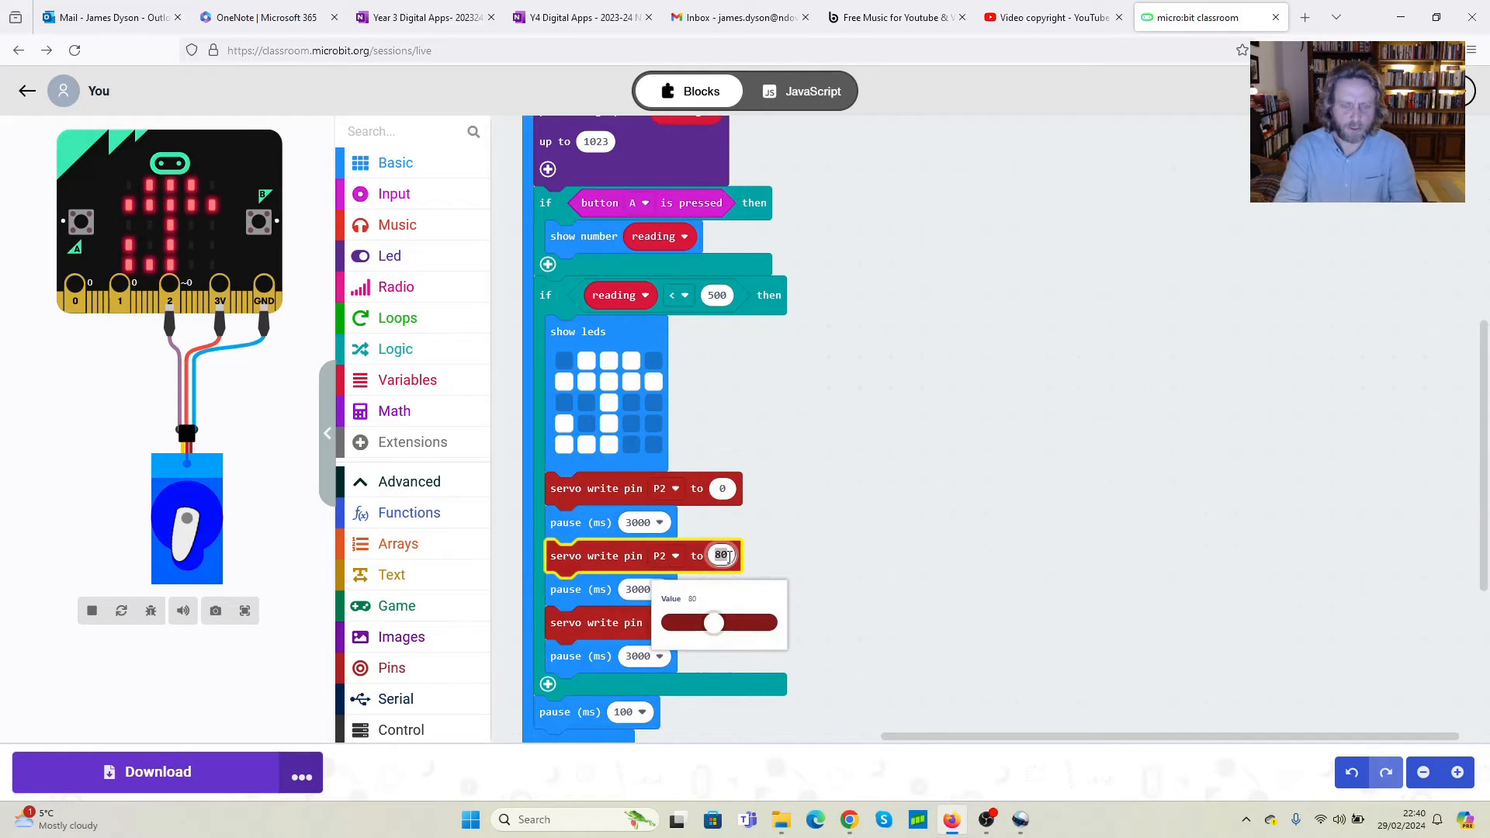
left_click(815, 608)
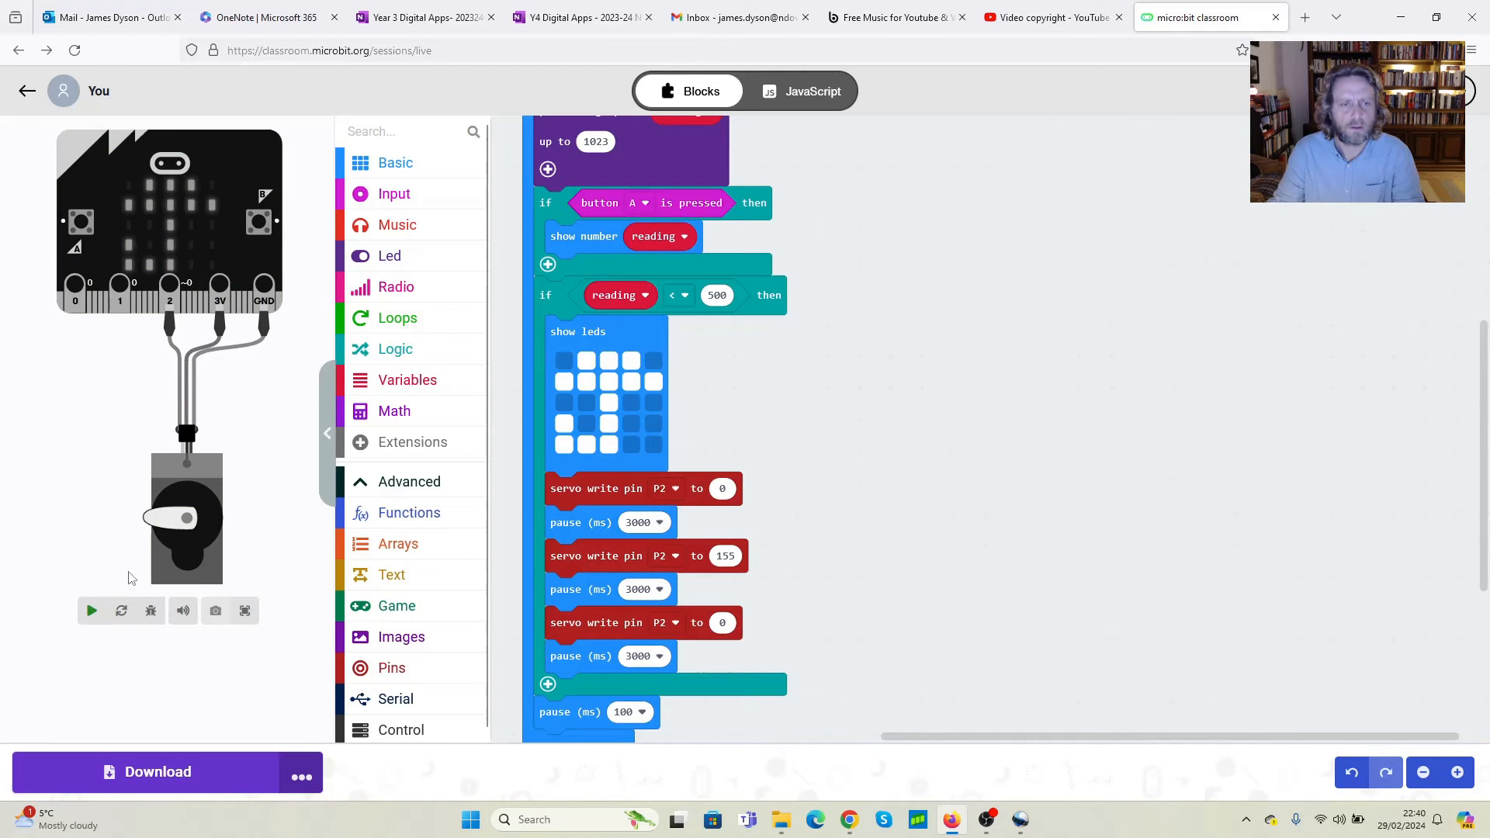
left_click(91, 610)
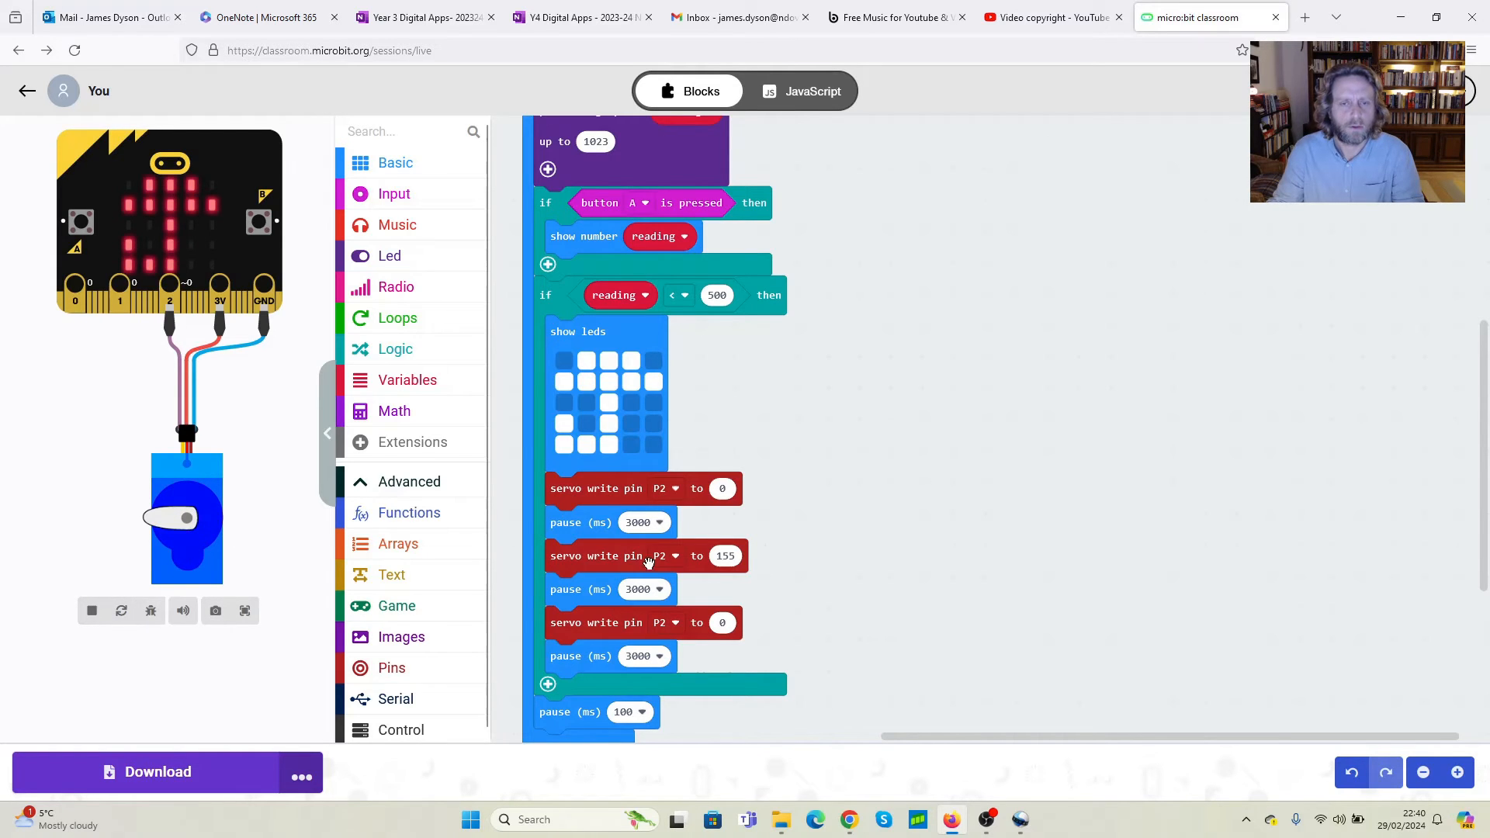
left_click(726, 559)
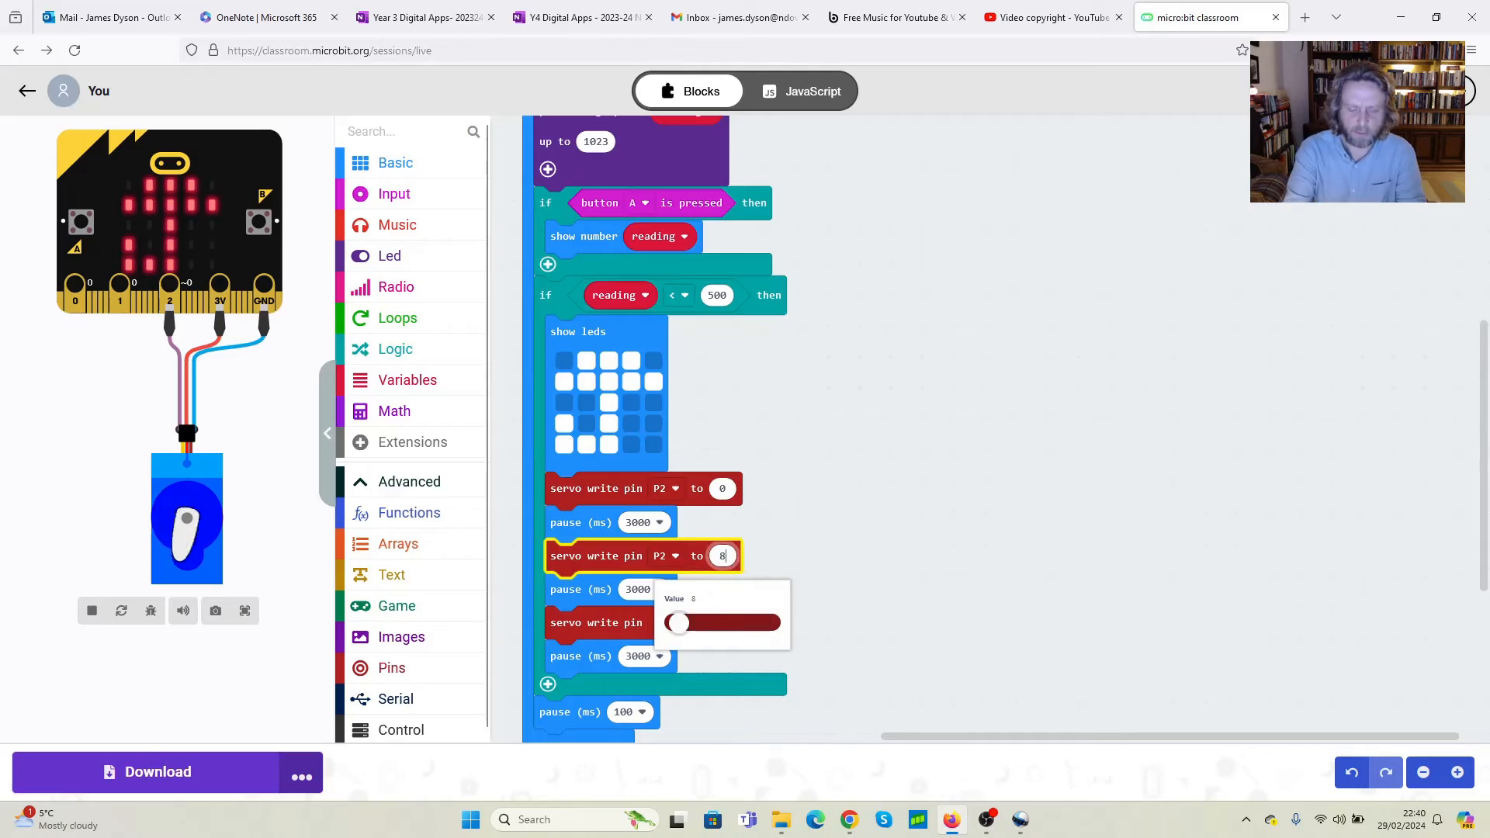